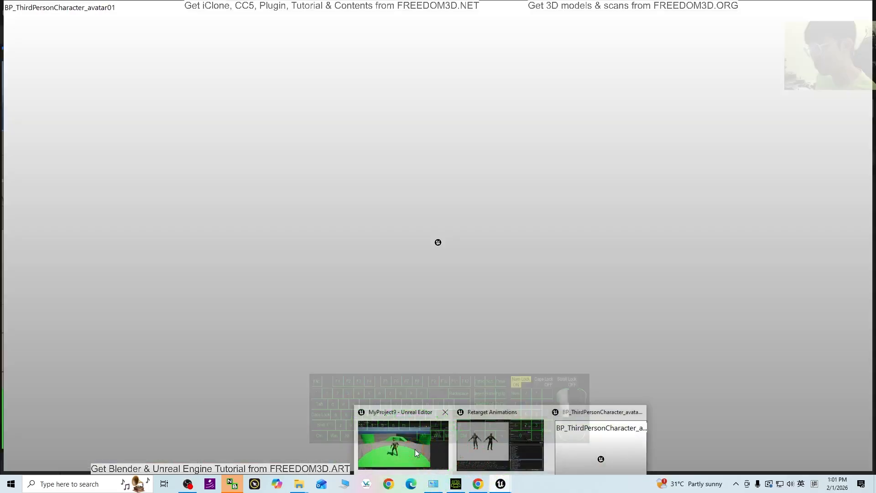
# Step: Run and jump the avatar around the Lvl_ThirdPerson level in the Unreal Editor to preview its movement, and end the play session
pyautogui.click(469, 271)
pyautogui.press('w')
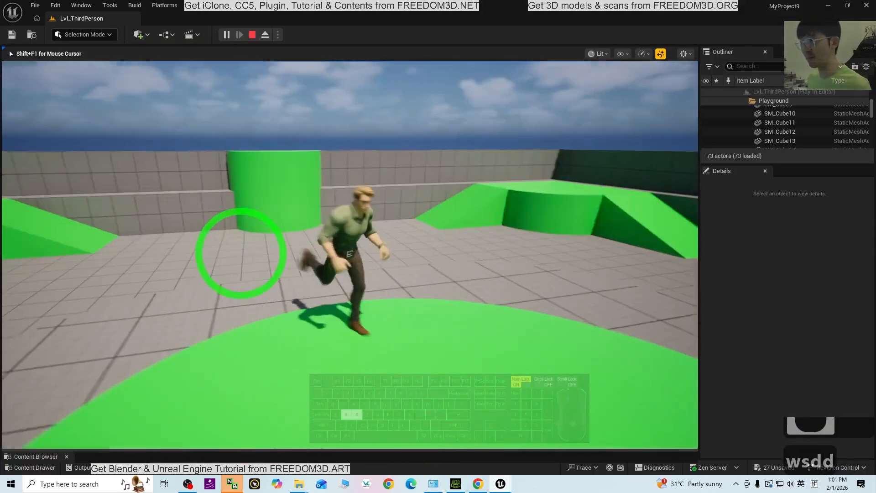
pyautogui.press('s')
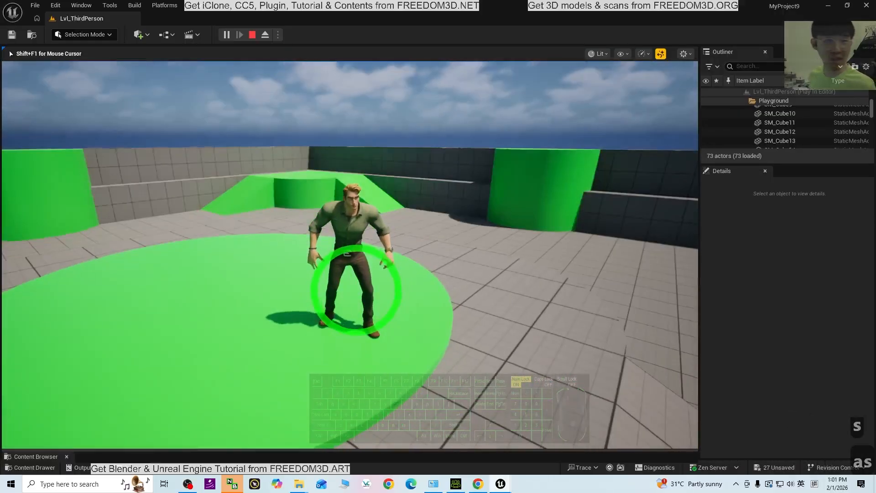
pyautogui.press('d')
pyautogui.press('w')
pyautogui.press('a')
pyautogui.press('w')
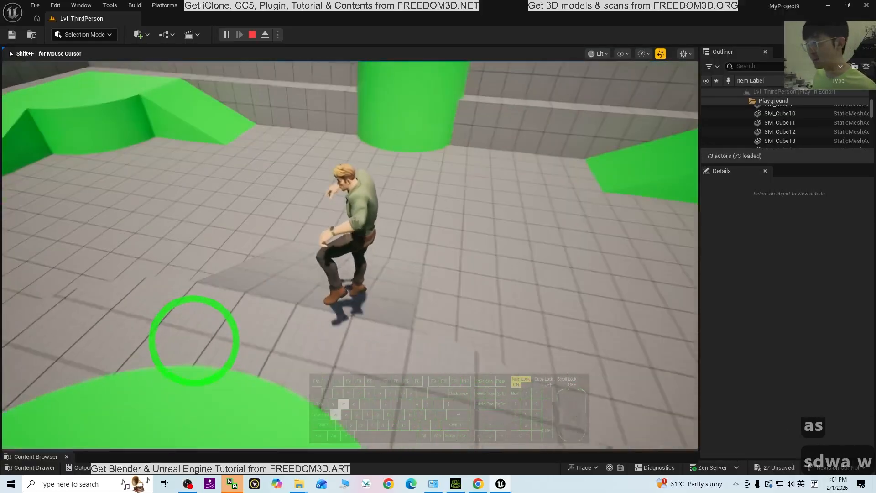
pyautogui.press('space')
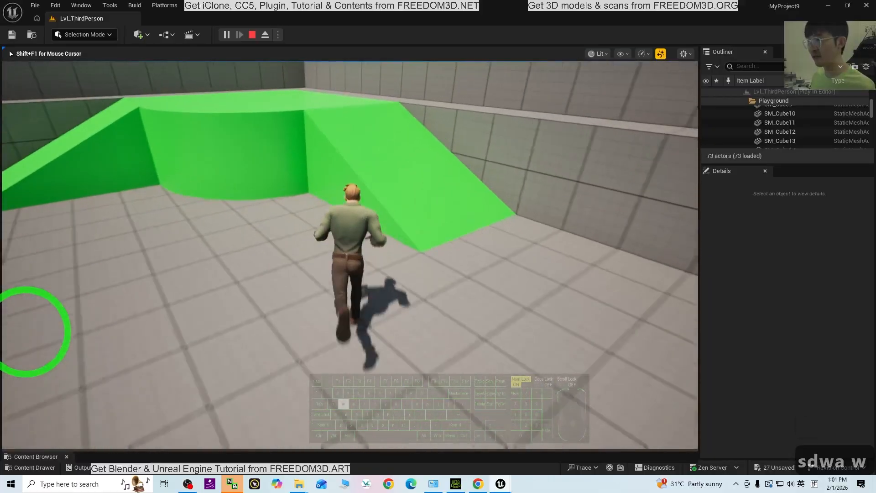
pyautogui.press('d')
pyautogui.press('a')
pyautogui.press('a')
pyautogui.press('s')
pyautogui.press('d')
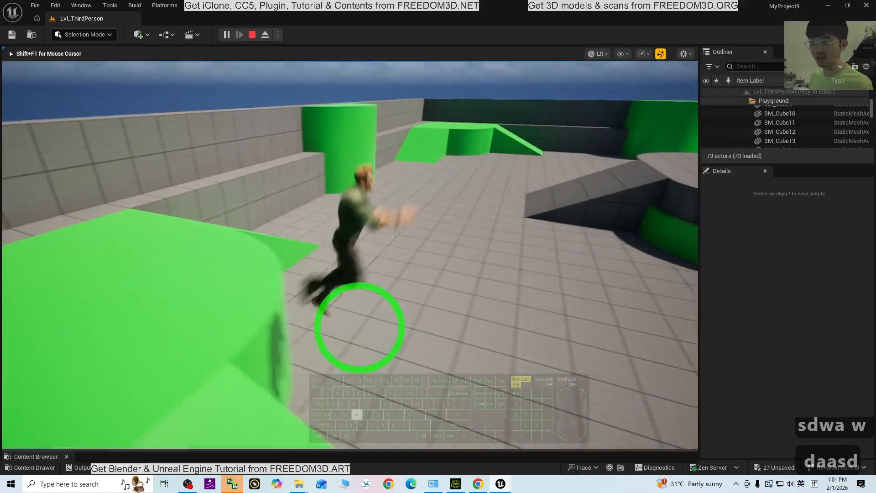
pyautogui.press('d')
pyautogui.press('w')
pyautogui.press('a')
pyautogui.press('d')
pyautogui.press('w')
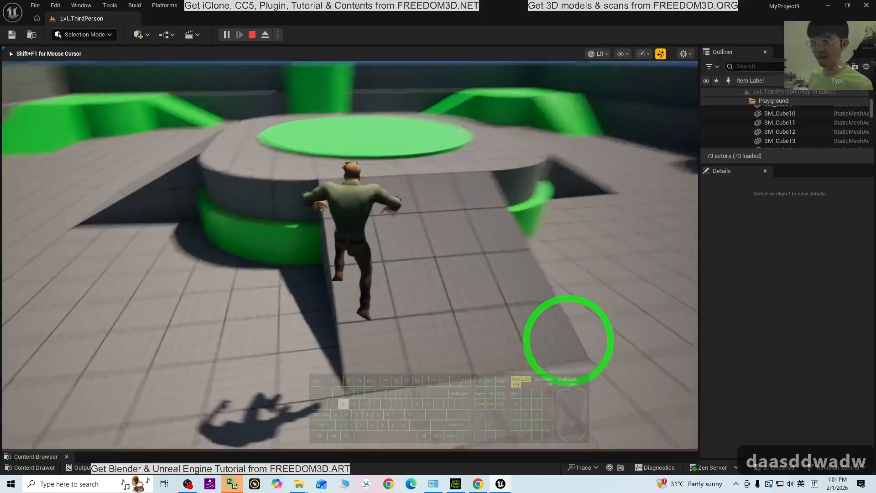
pyautogui.press('s')
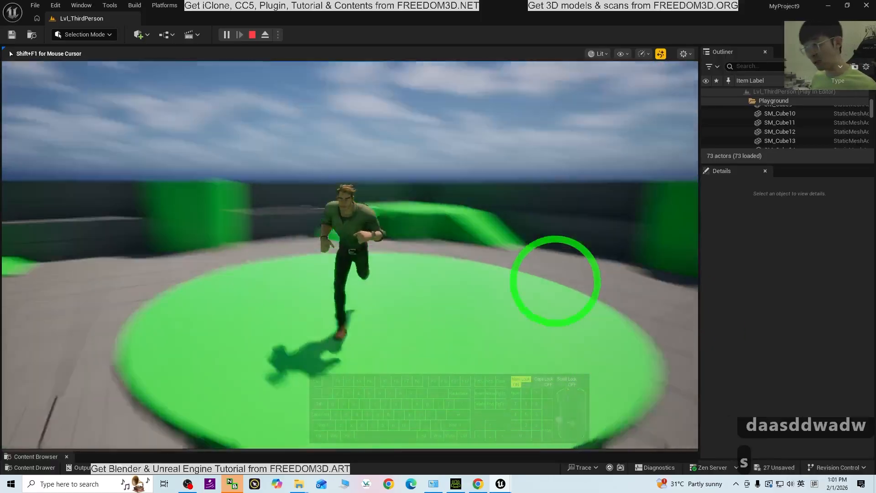
pyautogui.press('d')
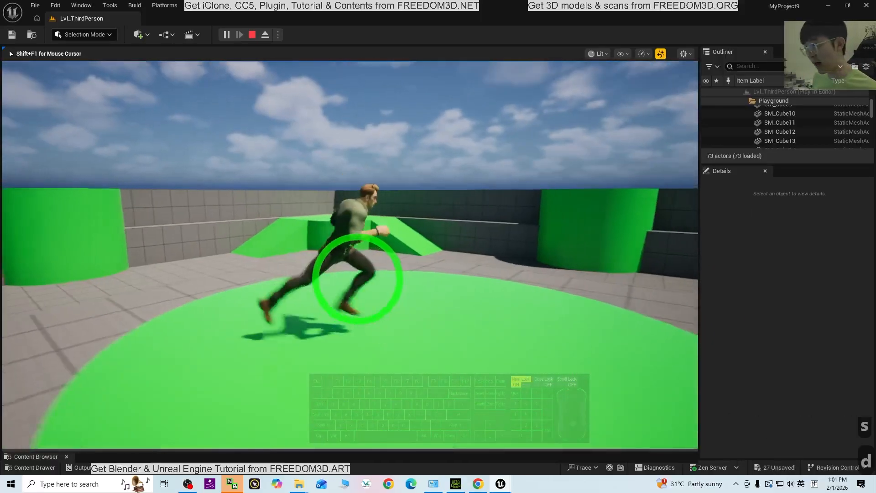
pyautogui.press('Escape')
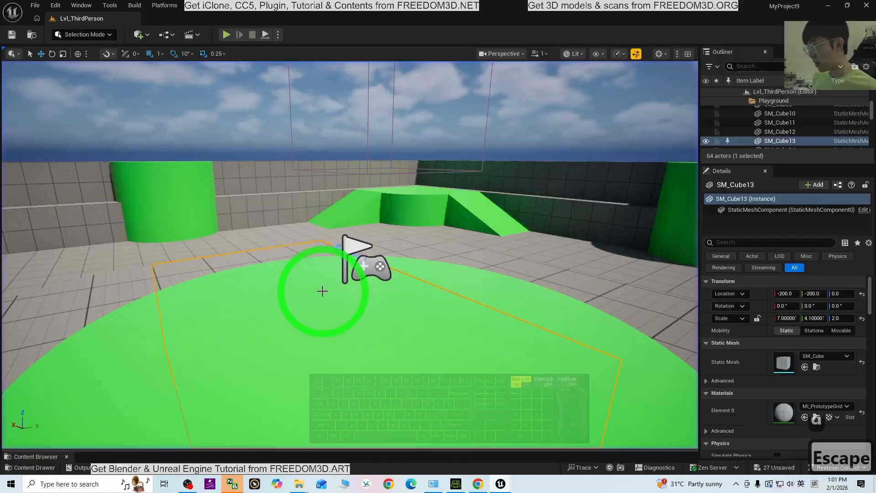
# Step: Switch to Character Creator 5 to view the original Marco character, and return to the MyProject9 Unreal Editor window
pyautogui.click(456, 483)
pyautogui.click(553, 212)
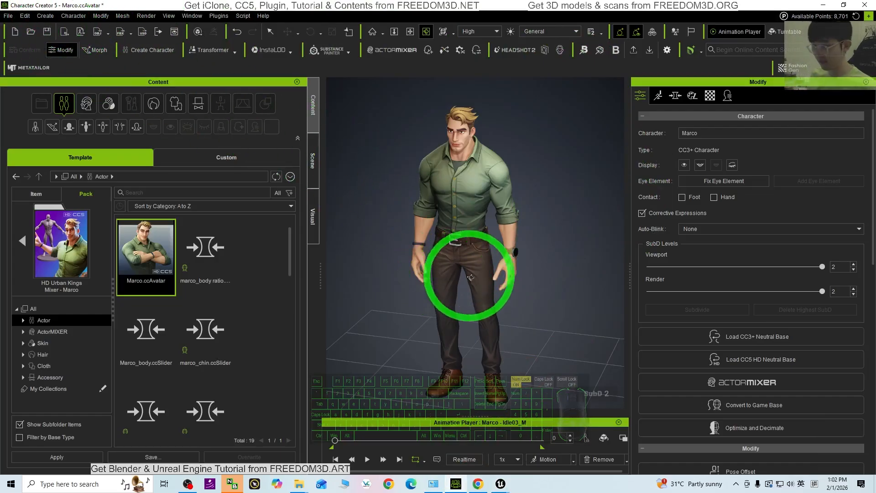
pyautogui.click(500, 485)
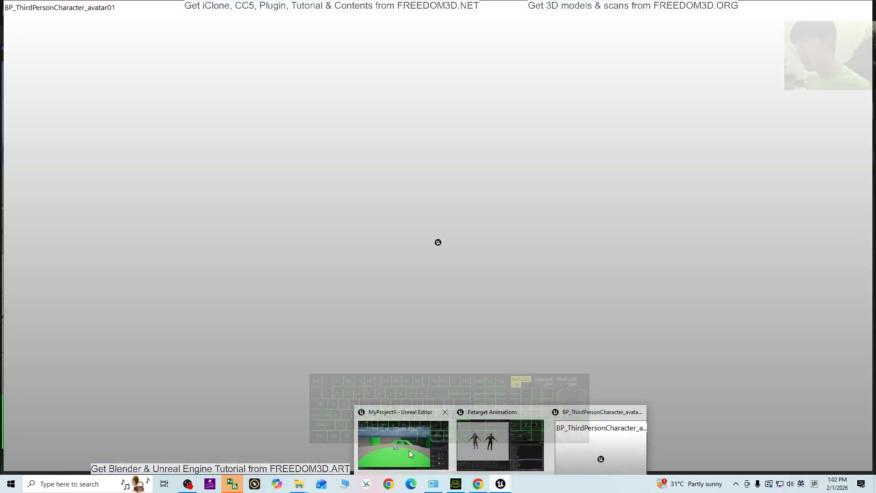
pyautogui.click(425, 453)
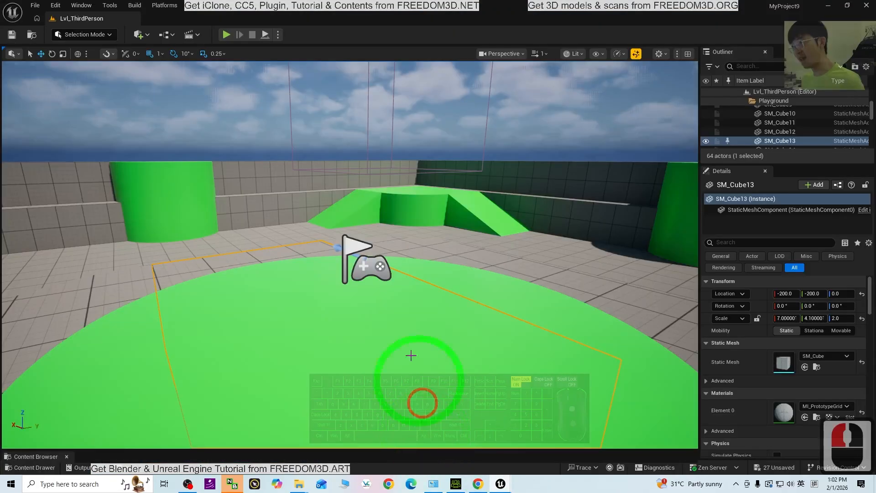
# Step: Play the level again, run the avatar across the green platform to check its animation, and stop playing
pyautogui.click(229, 34)
pyautogui.click(313, 141)
pyautogui.press('s')
pyautogui.press('d')
pyautogui.press('s')
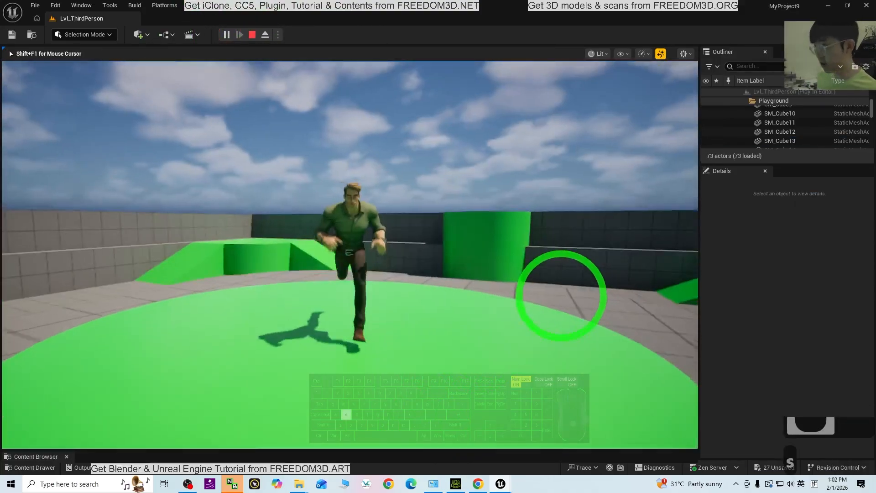
pyautogui.press('d')
pyautogui.press('s')
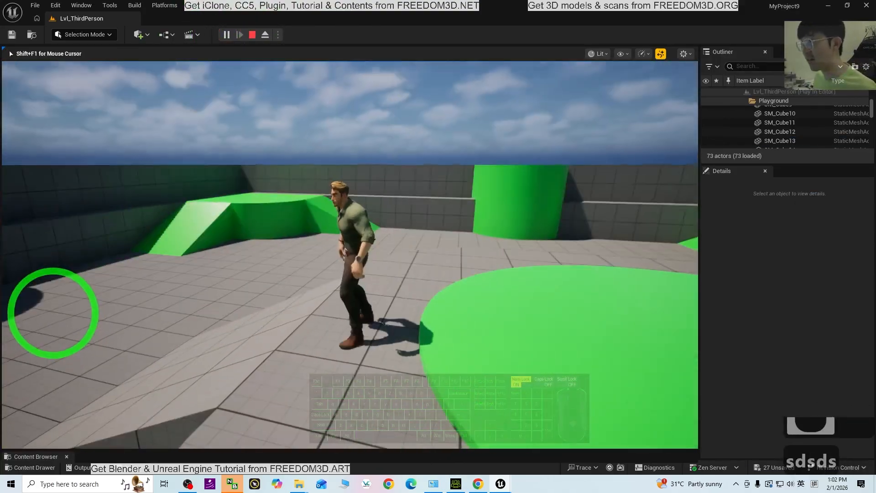
pyautogui.press('d')
pyautogui.press('s')
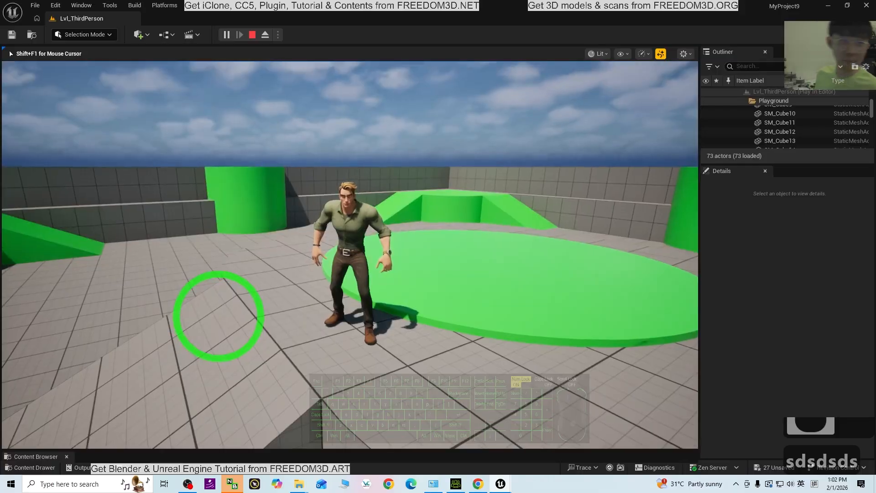
pyautogui.press('Escape')
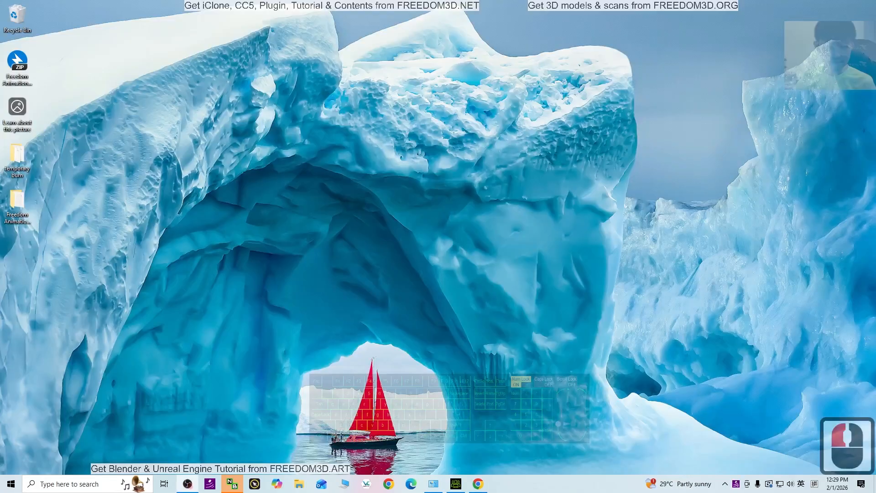
# Step: Switch to Character Creator 5 and load Marco.ccAvatar from the HD Urban Kings Mixer - Marco pack
pyautogui.click(471, 343)
pyautogui.click(456, 483)
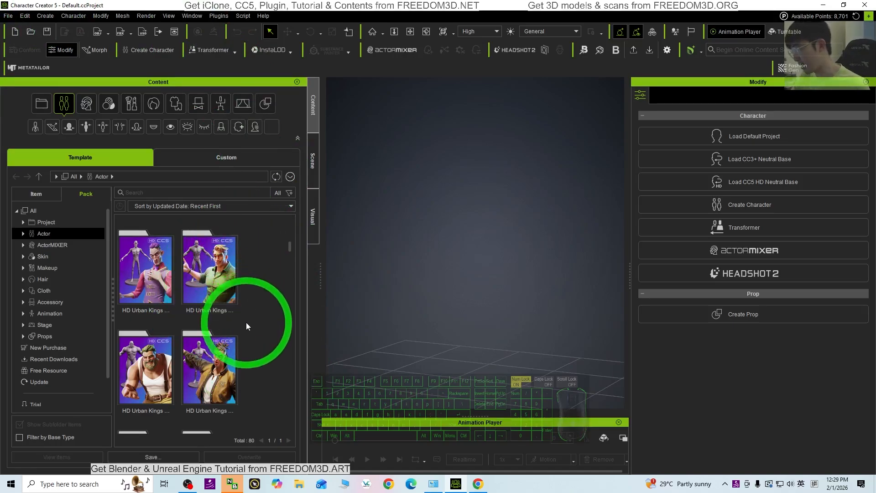
pyautogui.doubleClick(223, 269)
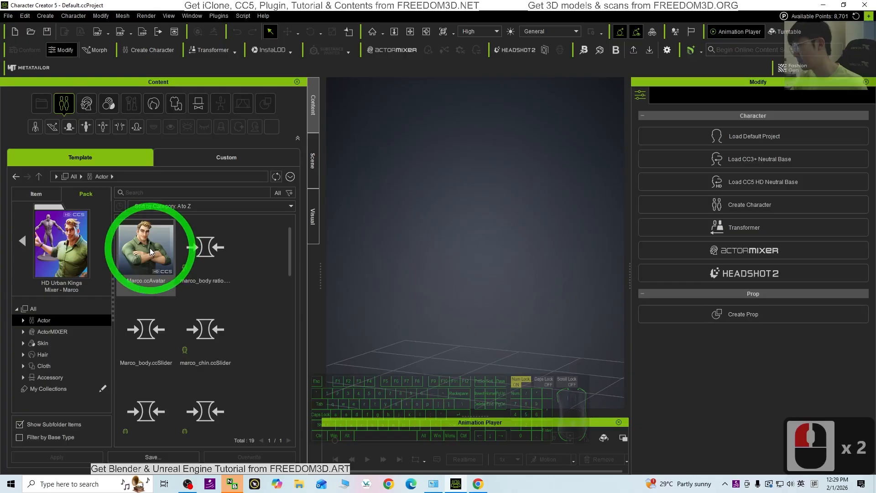
pyautogui.doubleClick(151, 251)
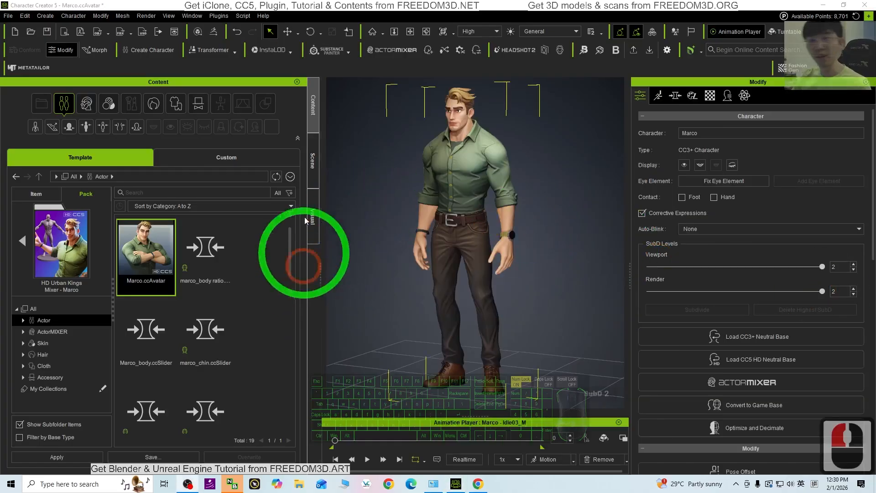
# Step: Examine the loaded Marco character from several angles and distances
pyautogui.scroll(-5, 521, 233)
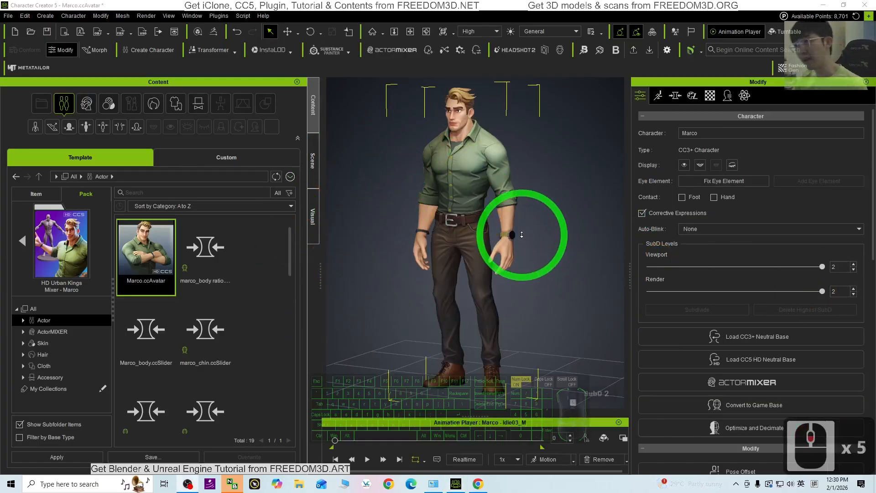
pyautogui.press('c')
pyautogui.press('c')
pyautogui.press('c')
pyautogui.press('c')
pyautogui.press('c')
pyautogui.press('c')
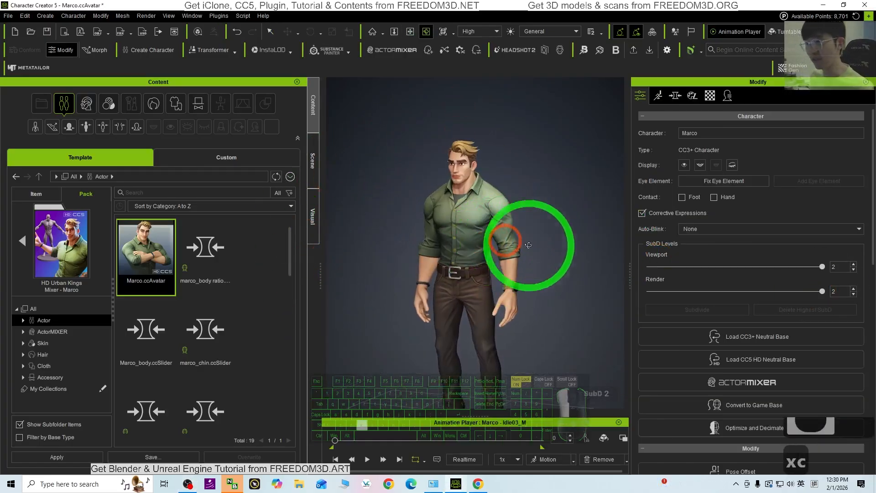
pyautogui.press('x')
pyautogui.moveTo(494, 285); pyautogui.dragTo(434, 227)
pyautogui.press('c')
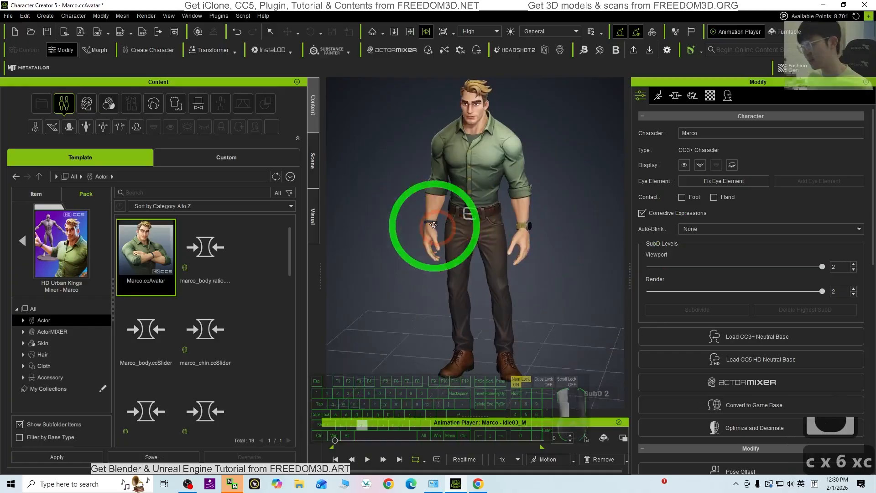
pyautogui.press('x')
pyautogui.moveTo(485, 199); pyautogui.dragTo(490, 238)
pyautogui.click(546, 297)
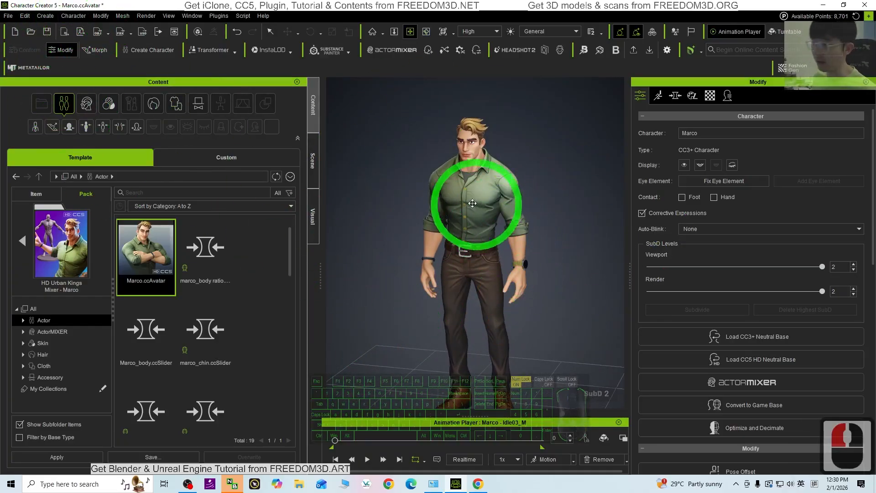
pyautogui.press('x')
pyautogui.moveTo(522, 288); pyautogui.dragTo(482, 256)
pyautogui.press('c')
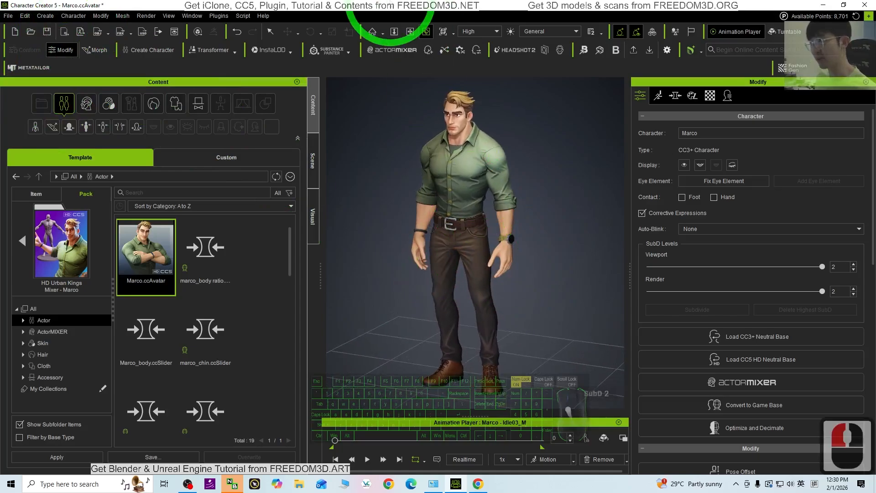
# Step: Shrink the Character Creator window to reveal the desktop and start an FBX export of the clothed character
pyautogui.moveTo(384, 2); pyautogui.dragTo(507, 60)
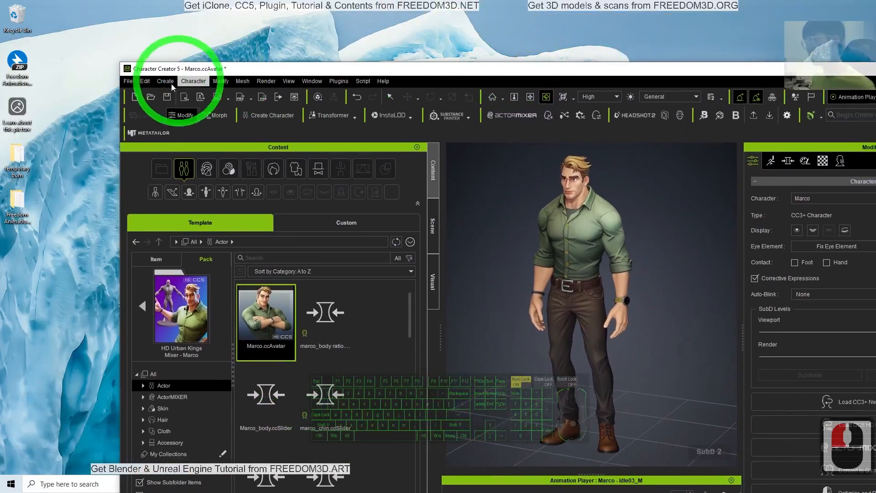
pyautogui.click(129, 81)
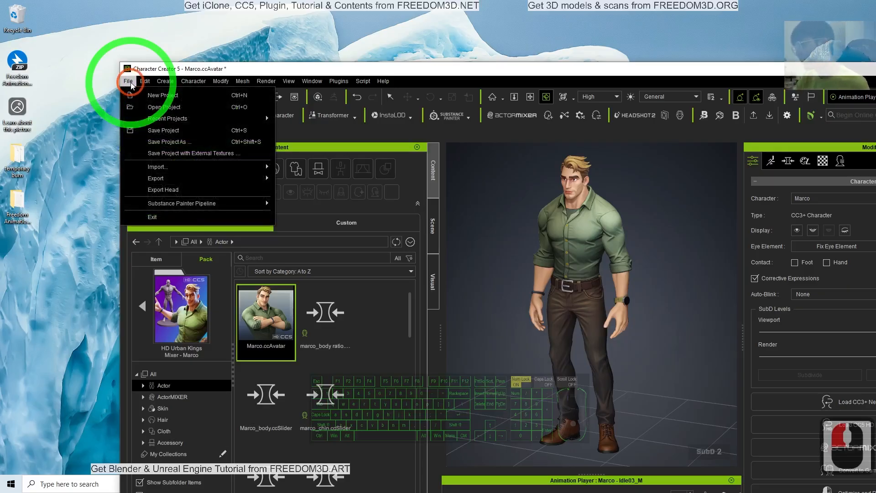
pyautogui.click(183, 179)
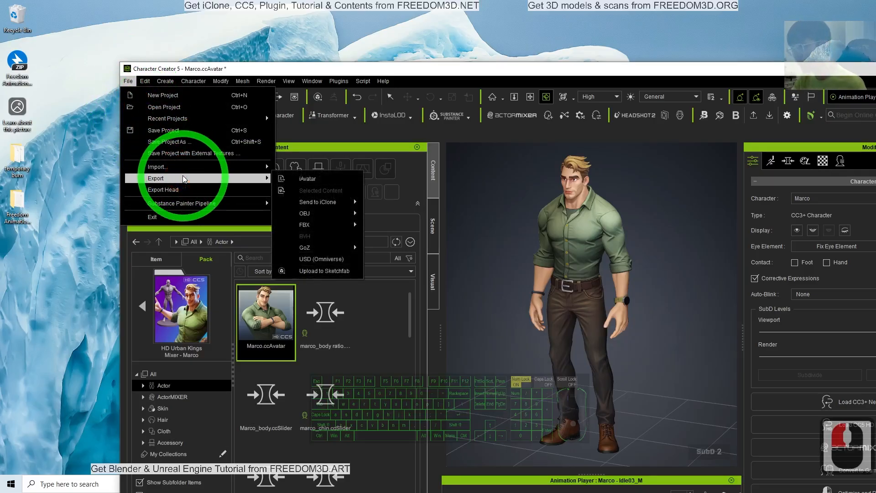
pyautogui.click(307, 227)
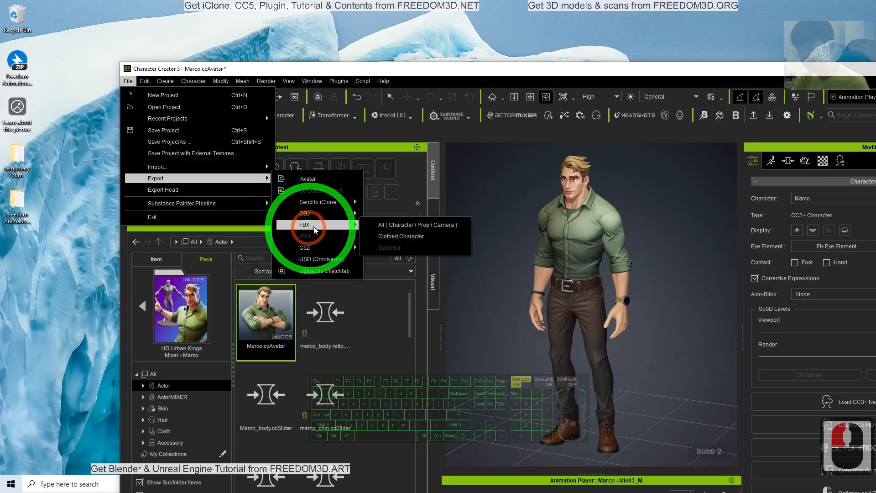
pyautogui.click(178, 178)
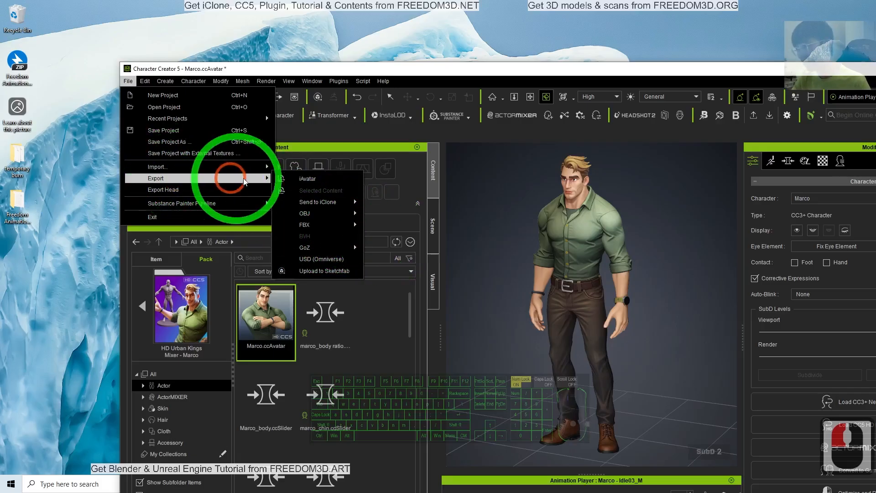
pyautogui.click(312, 248)
pyautogui.click(399, 243)
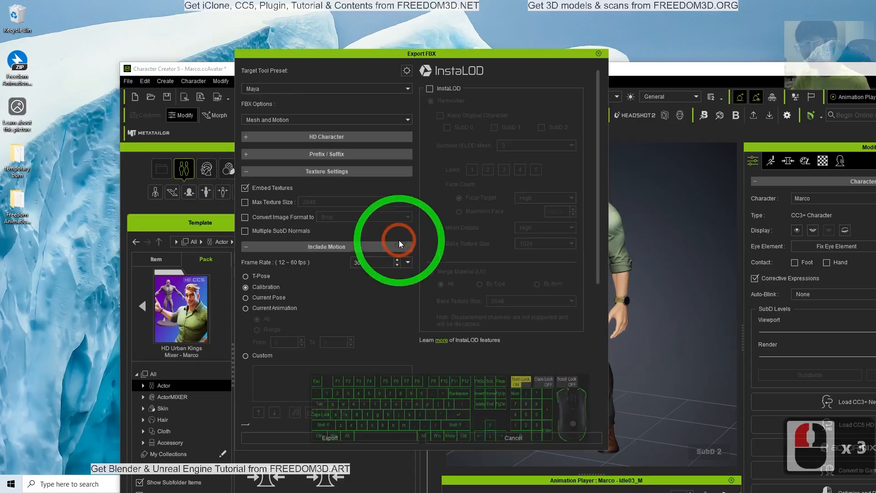
# Step: Set the export's target tool preset to Blender and enable InstaLOD with Merge Material (UV)
pyautogui.click(258, 89)
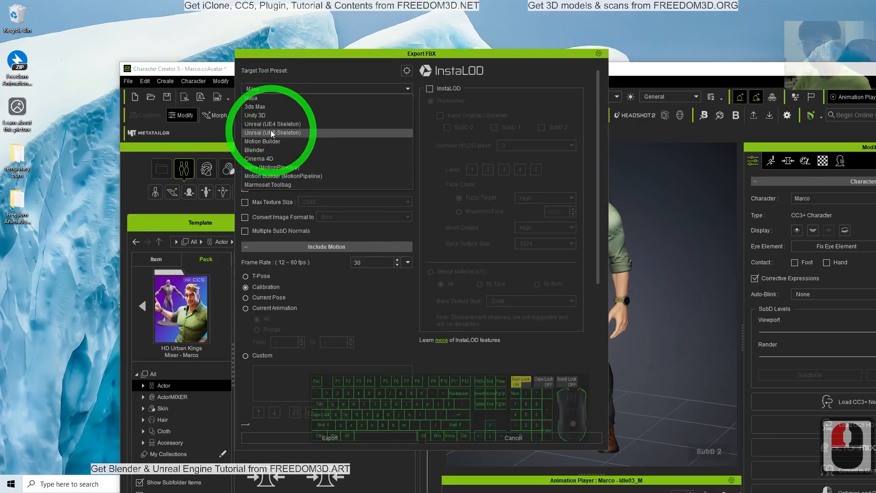
pyautogui.click(260, 150)
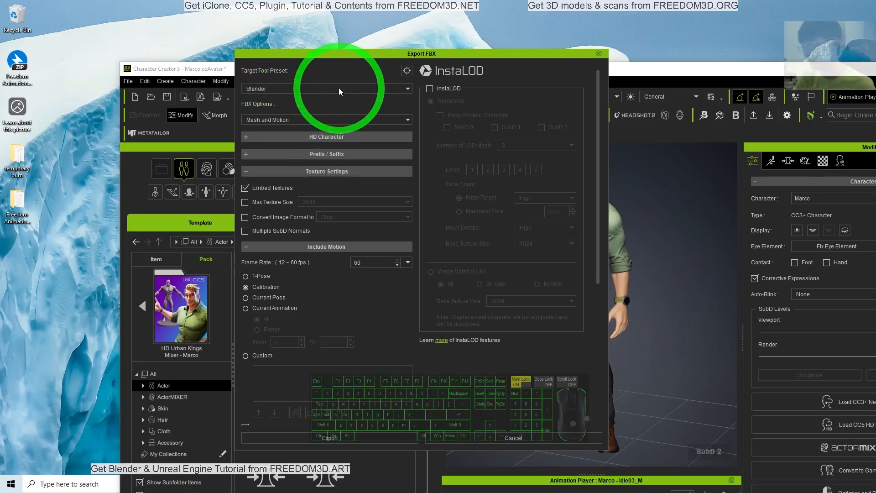
pyautogui.click(429, 89)
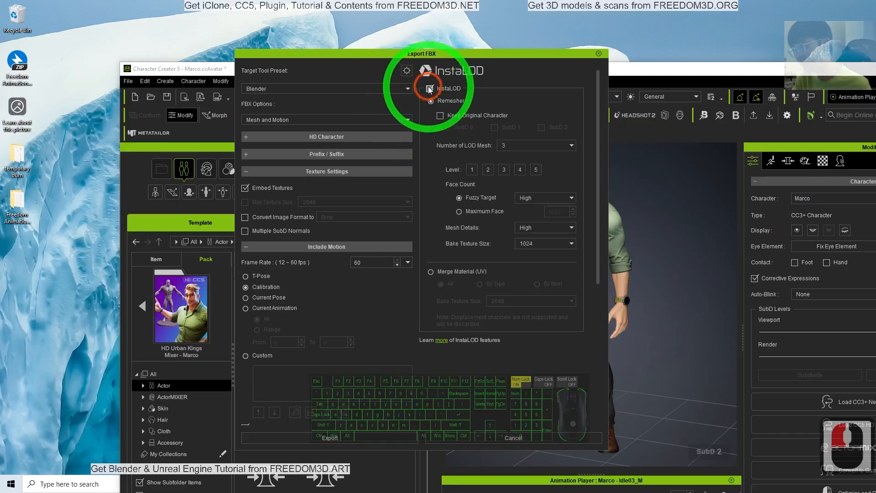
pyautogui.click(430, 271)
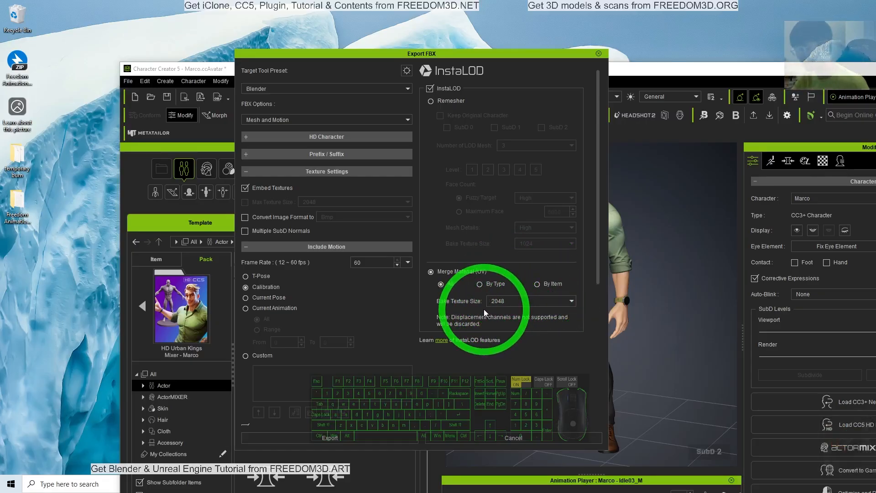
# Step: Enable Merge Opacity to Diffuse Texture in the advanced export settings and set the FBX Options to Mesh
pyautogui.click(407, 71)
pyautogui.click(738, 341)
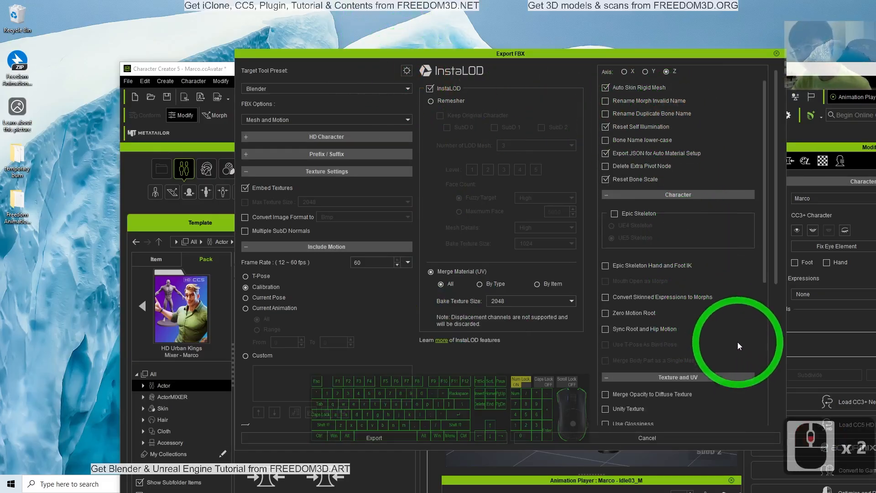
pyautogui.scroll(-2, 738, 341)
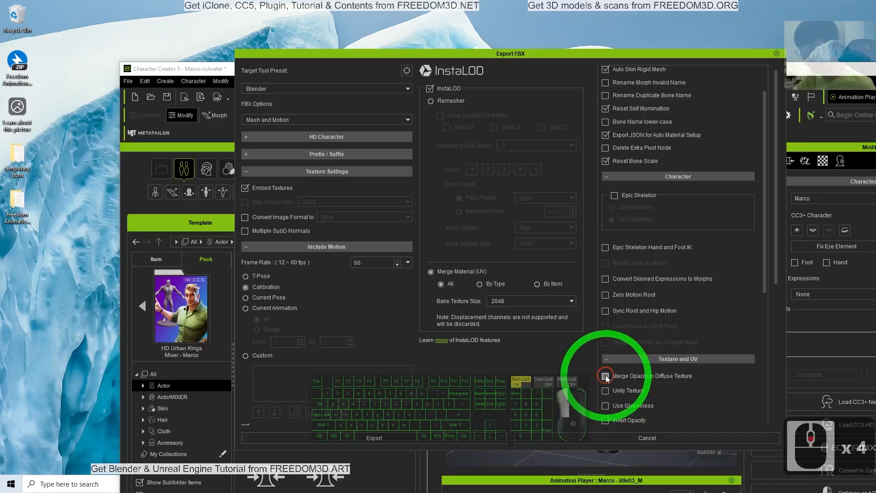
pyautogui.click(606, 375)
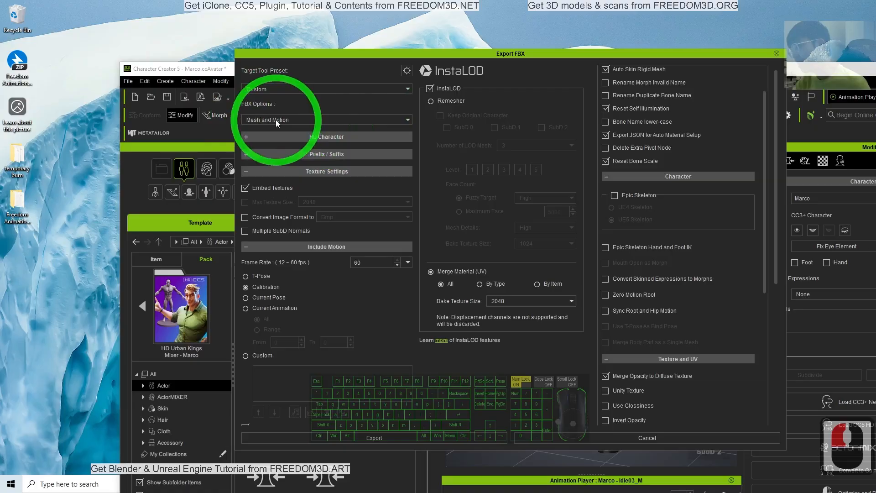
pyautogui.click(292, 119)
pyautogui.click(257, 129)
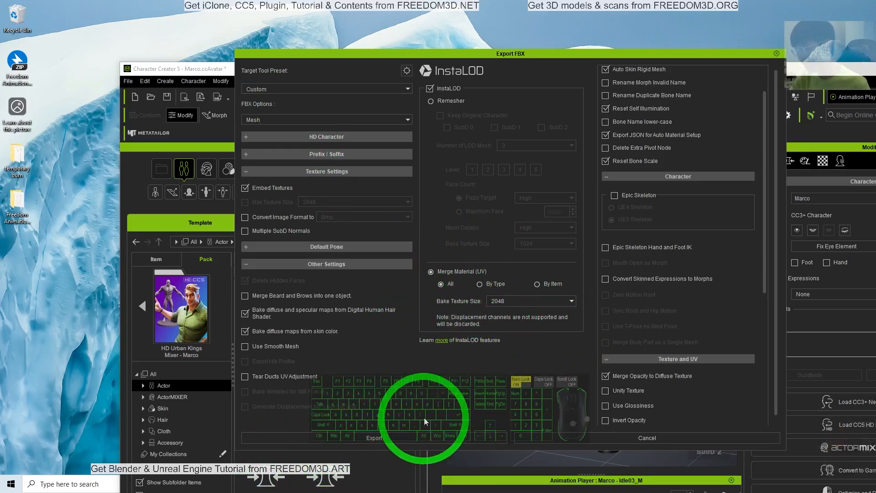
# Step: Start the export, accept the re-import warning, and create and open a Desktop folder named avatar01 as the save location
pyautogui.click(362, 439)
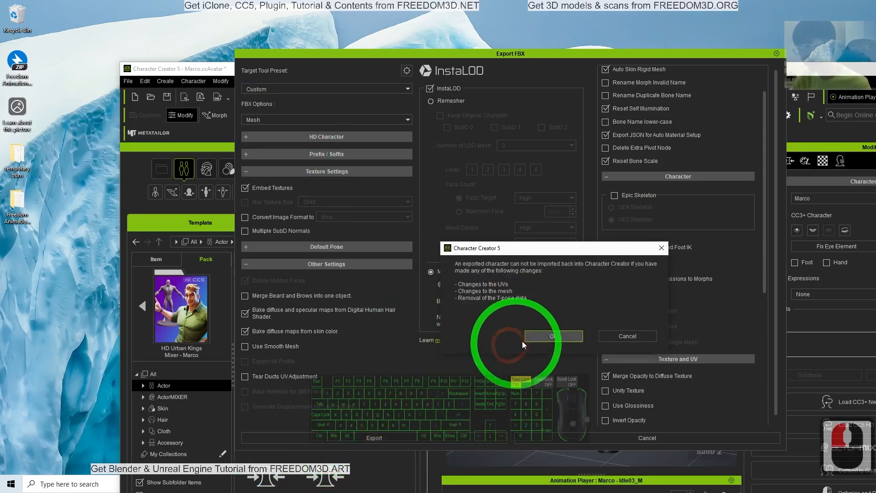
pyautogui.click(542, 338)
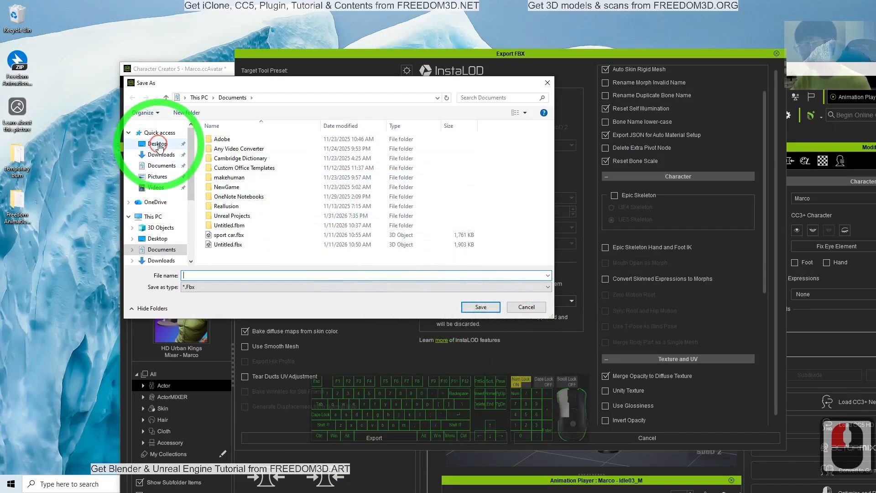
pyautogui.click(158, 144)
pyautogui.rightClick(325, 210)
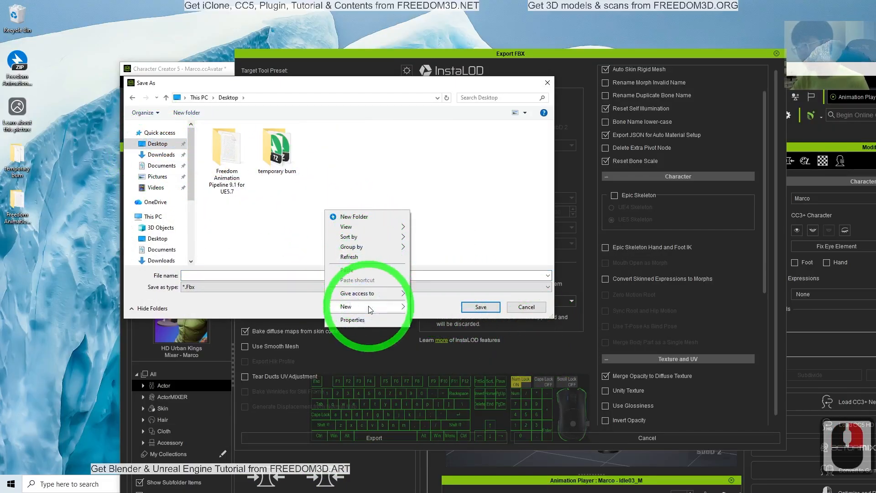
pyautogui.moveTo(370, 310)
pyautogui.click(426, 307)
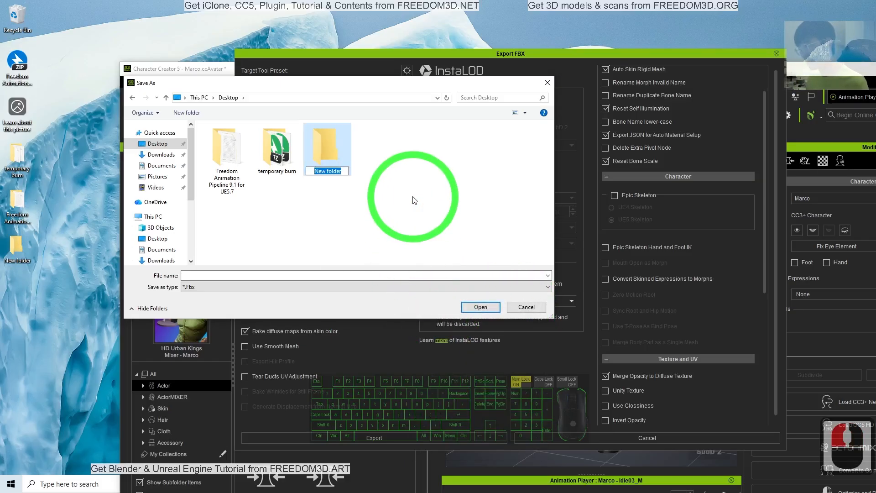
pyautogui.write('avatar')
pyautogui.press('shift')
pyautogui.write('01')
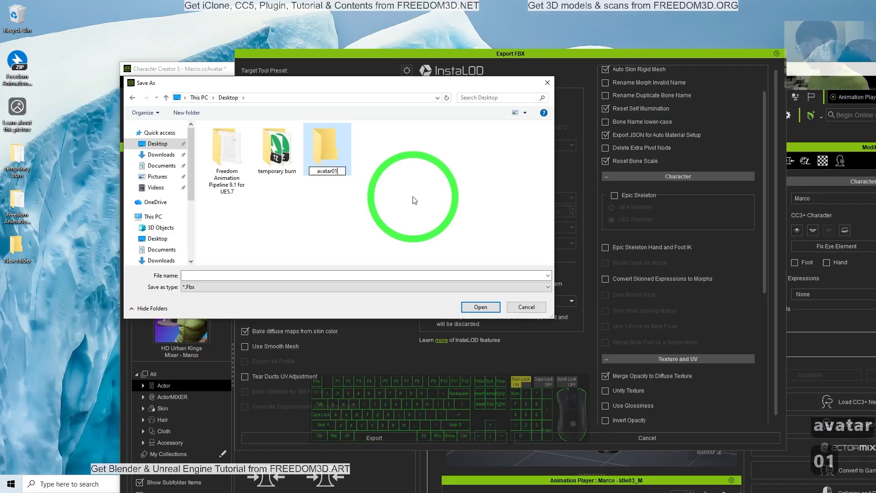
pyautogui.press('Return')
pyautogui.press('Return')
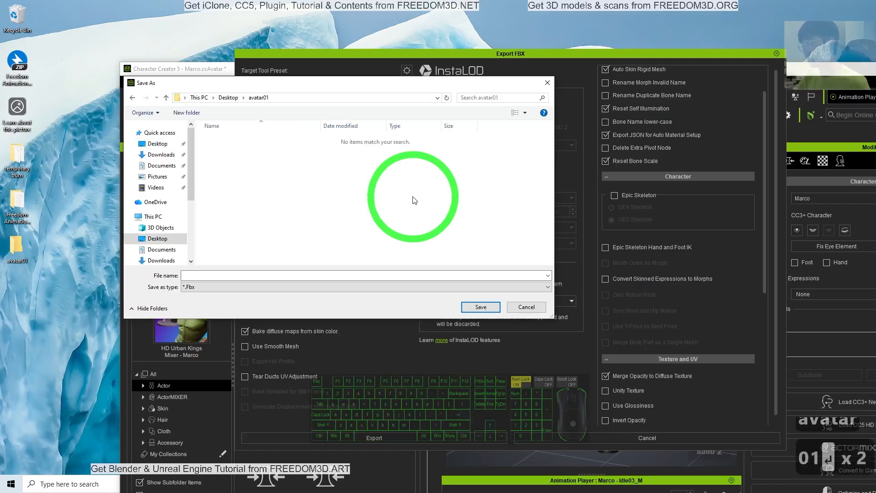
# Step: Name the FBX file avatar01 and save it in the avatar01 folder
pyautogui.click(232, 276)
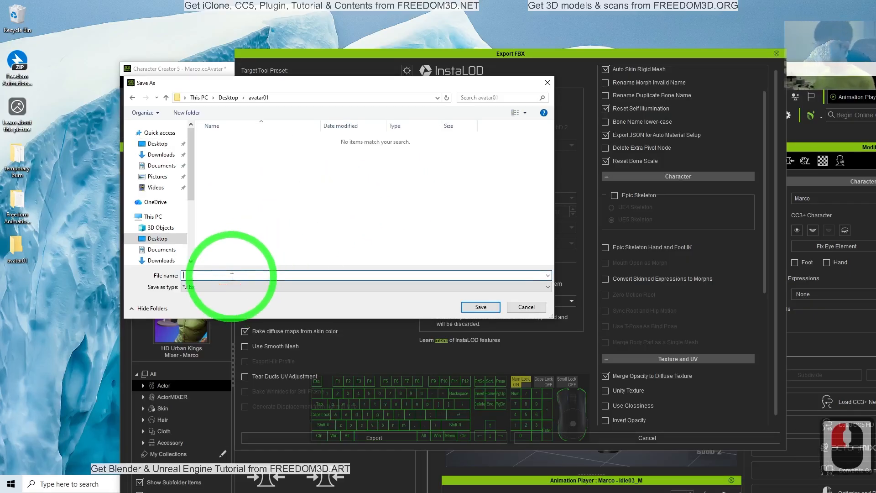
pyautogui.write('01')
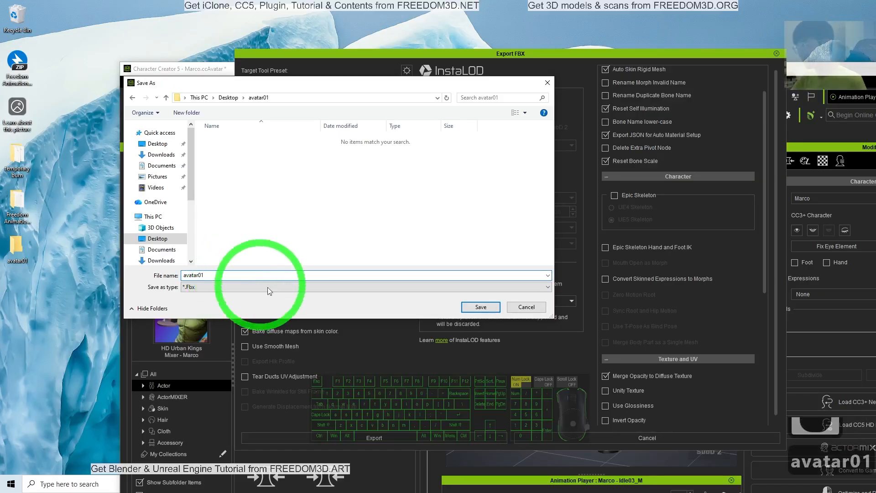
pyautogui.click(490, 309)
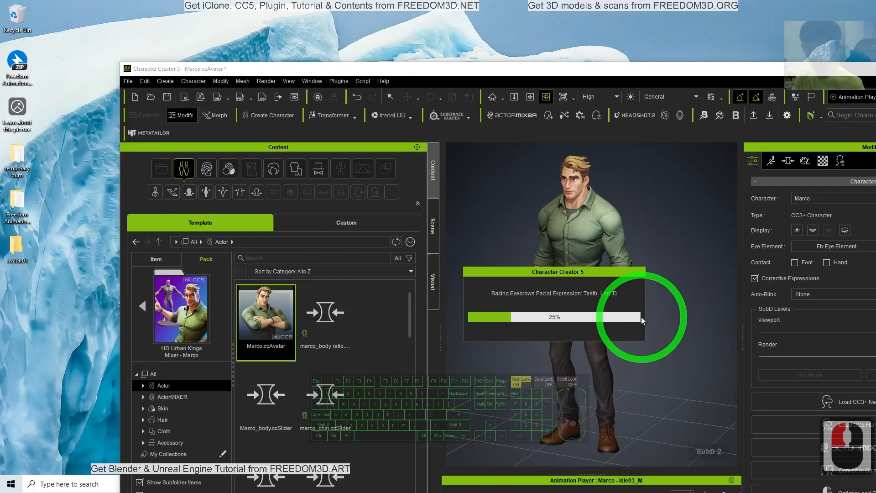
# Step: Open the avatar01 folder from the desktop and check the exported FBX, JSON and textures
pyautogui.doubleClick(16, 251)
pyautogui.moveTo(516, 114); pyautogui.dragTo(346, 114)
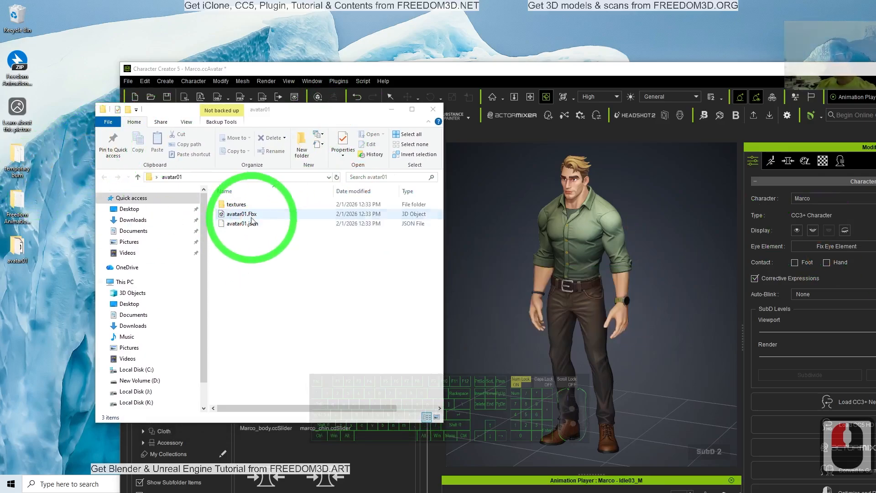
pyautogui.click(254, 214)
pyautogui.click(274, 270)
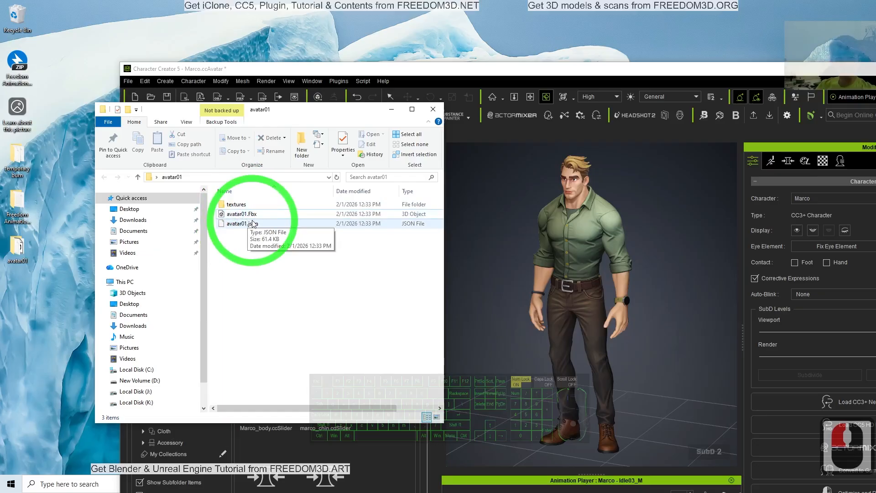
# Step: Minimize Character Creator and launch Unreal Engine 5.7 from the Epic Games Launcher
pyautogui.doubleClick(453, 69)
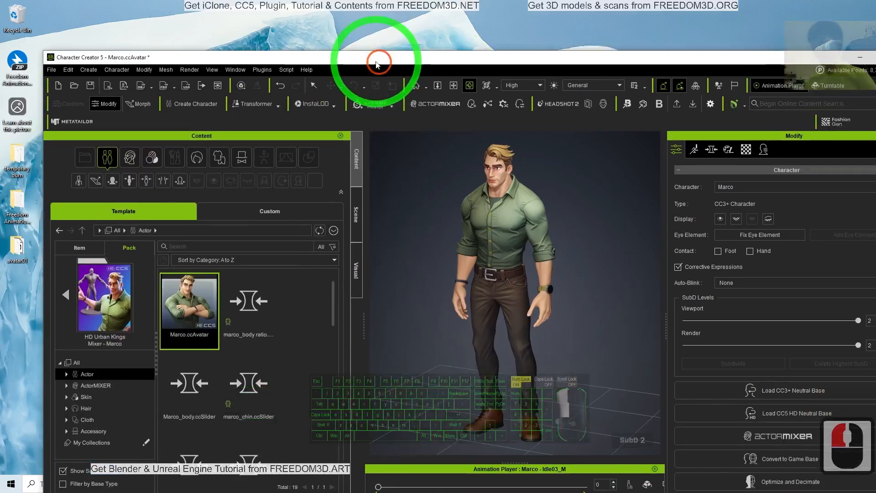
pyautogui.click(824, 5)
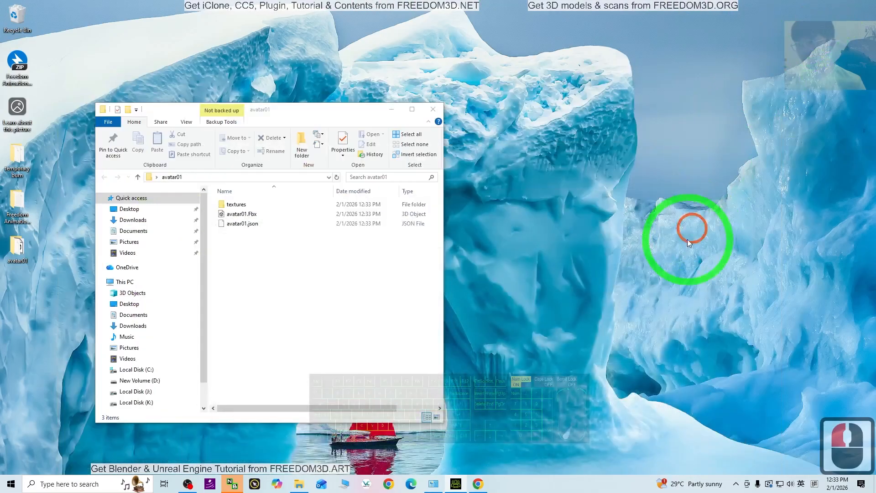
pyautogui.click(736, 484)
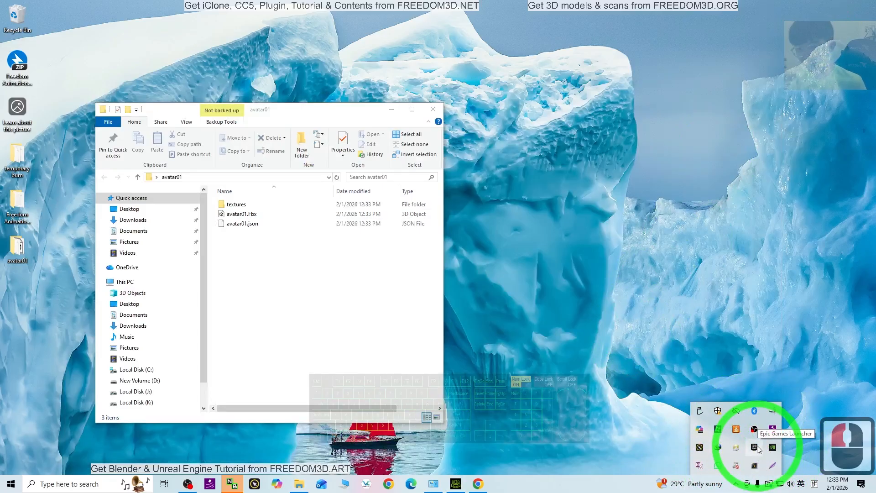
pyautogui.click(755, 448)
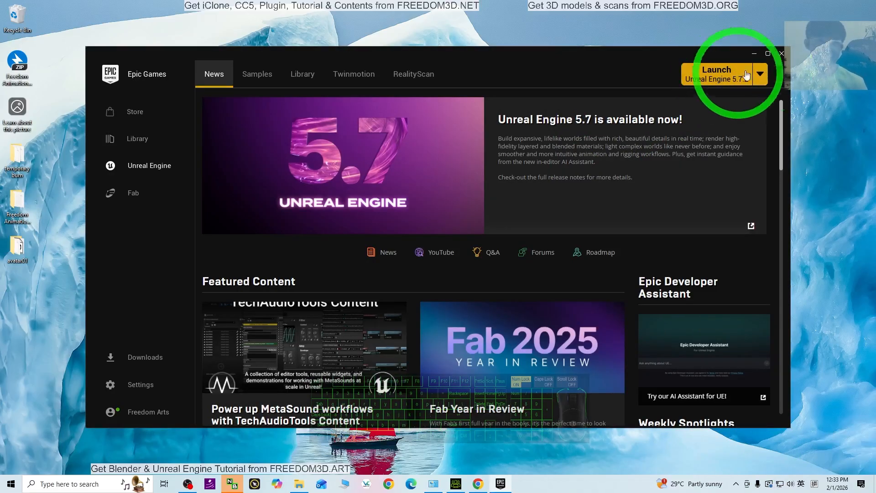
pyautogui.click(714, 81)
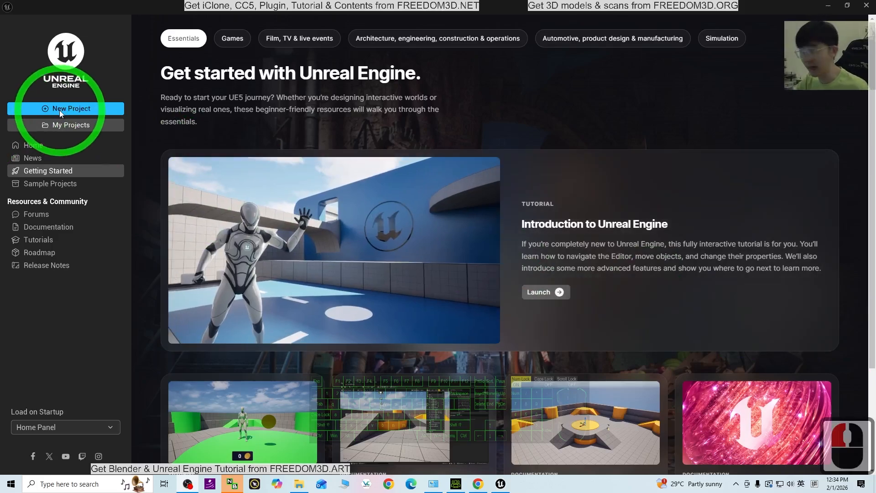
# Step: Create a new Games project named MyProject9 from the Third Person template, using Blueprint
pyautogui.click(61, 110)
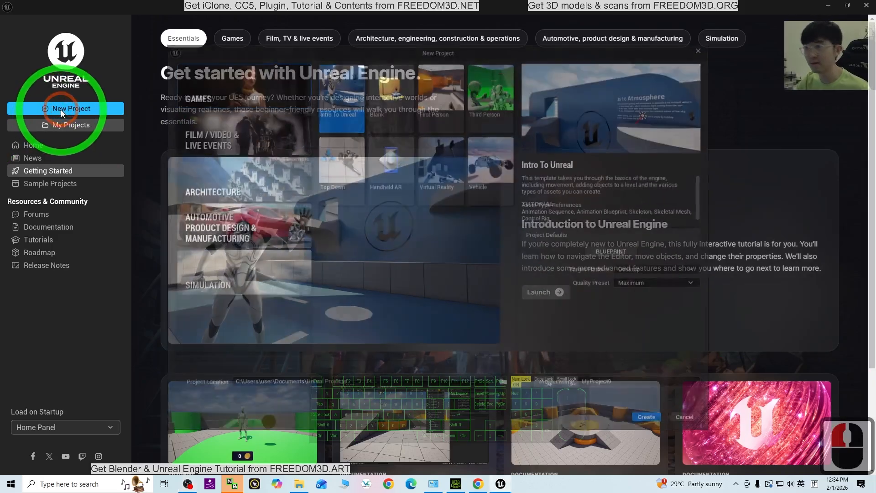
pyautogui.click(492, 92)
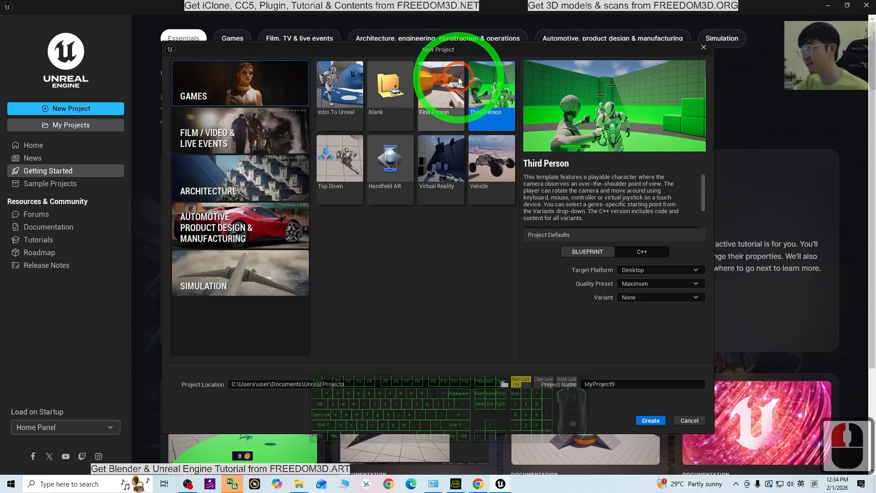
pyautogui.click(489, 85)
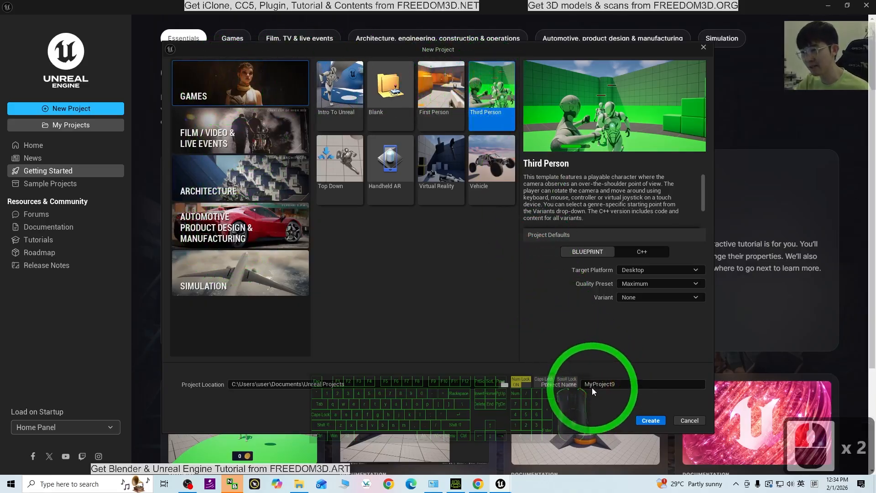
pyautogui.press('Down')
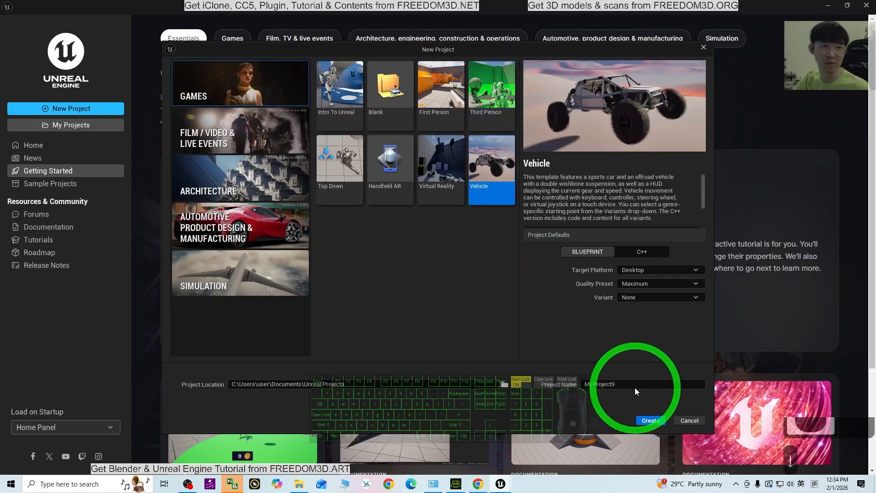
pyautogui.click(490, 87)
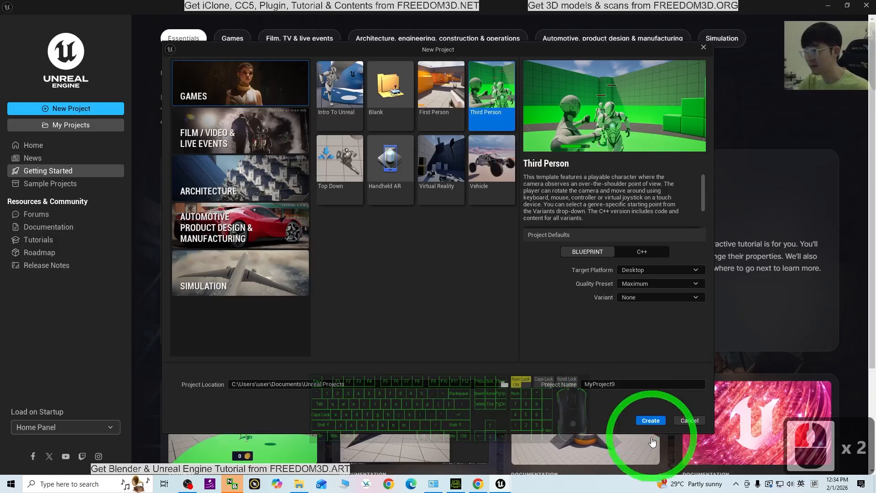
pyautogui.click(651, 420)
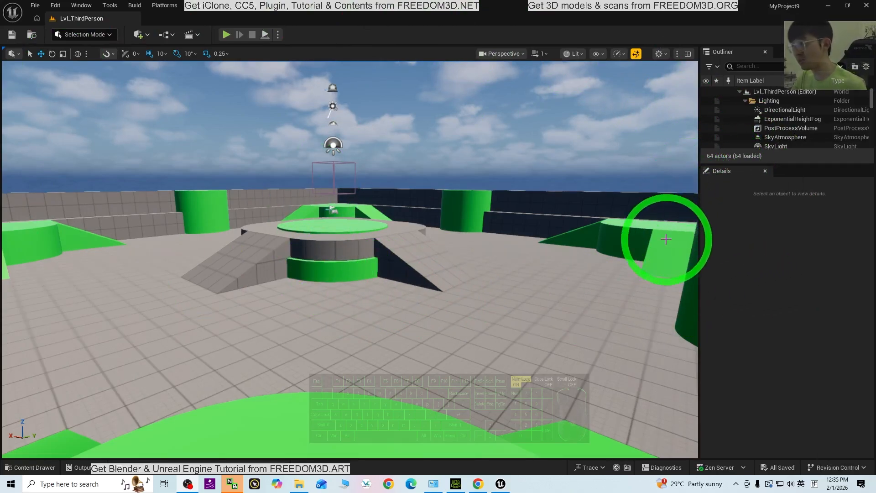
# Step: Open Content Browser 1 in the level editor
pyautogui.click(85, 5)
pyautogui.moveTo(119, 52)
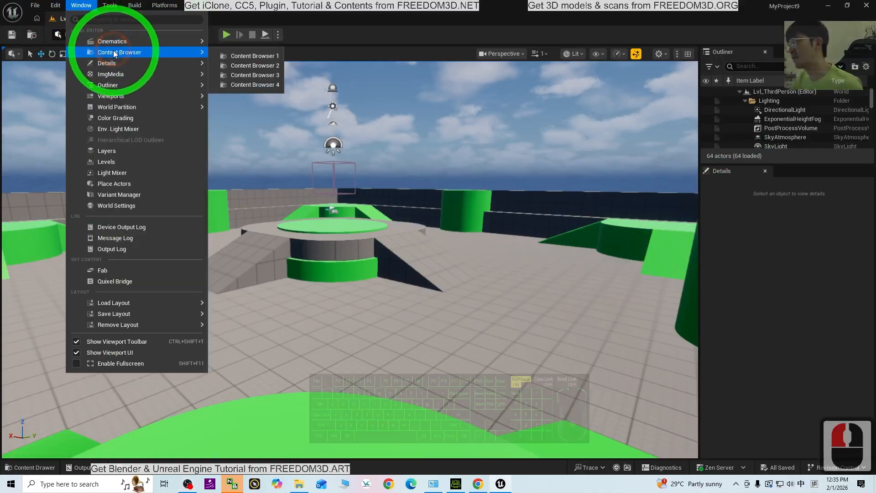
pyautogui.click(244, 57)
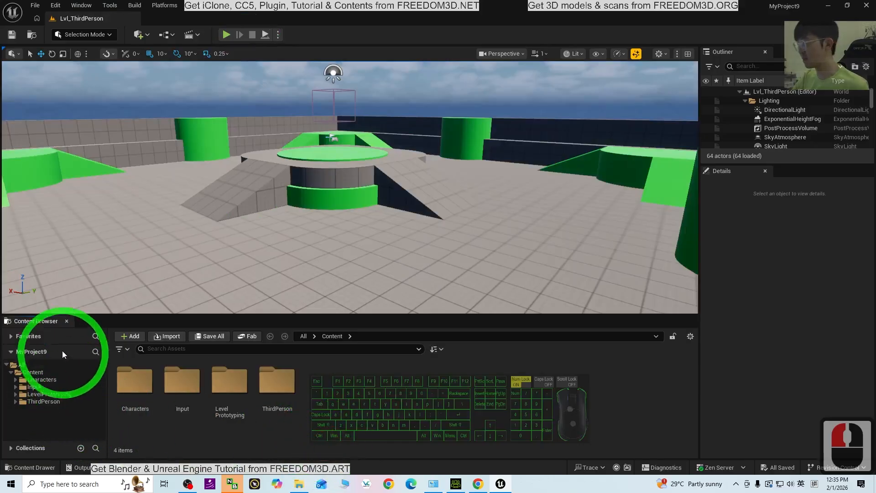
# Step: Undock the Content Browser, enlarge it as a floating window, dock it back beneath the viewport and adjust its height
pyautogui.moveTo(47, 322); pyautogui.dragTo(196, 208)
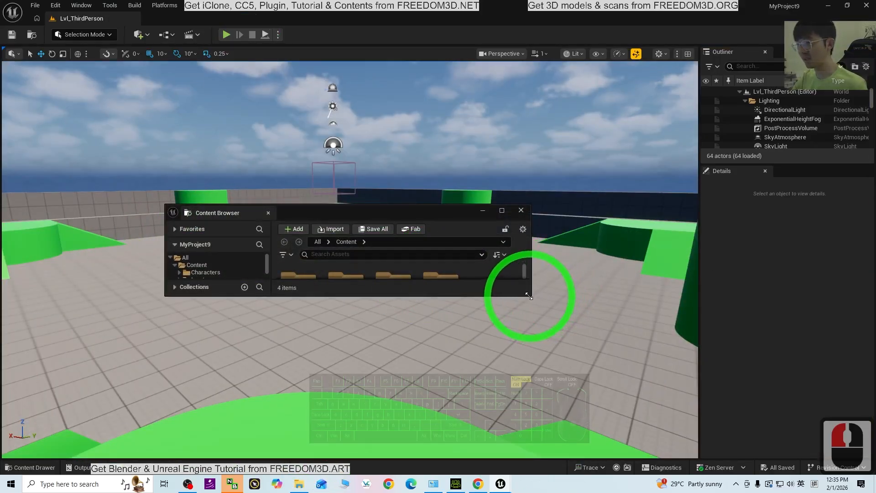
pyautogui.moveTo(528, 296); pyautogui.dragTo(652, 408)
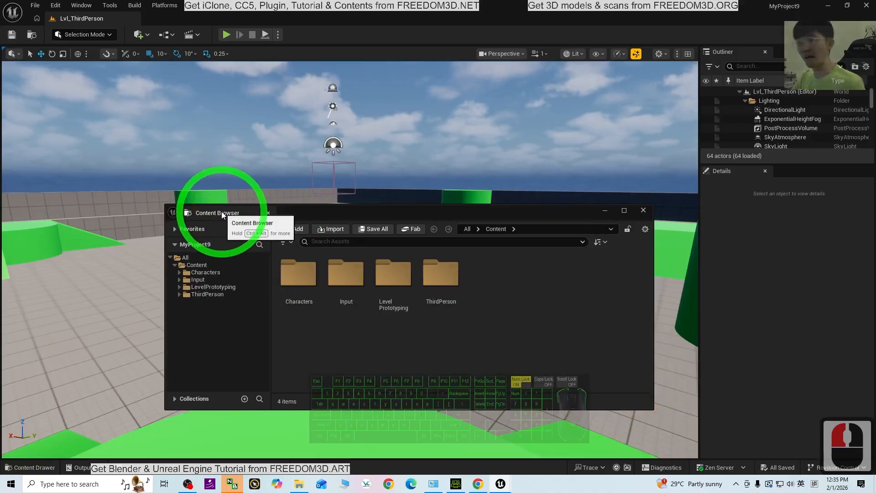
pyautogui.moveTo(221, 212); pyautogui.dragTo(149, 413)
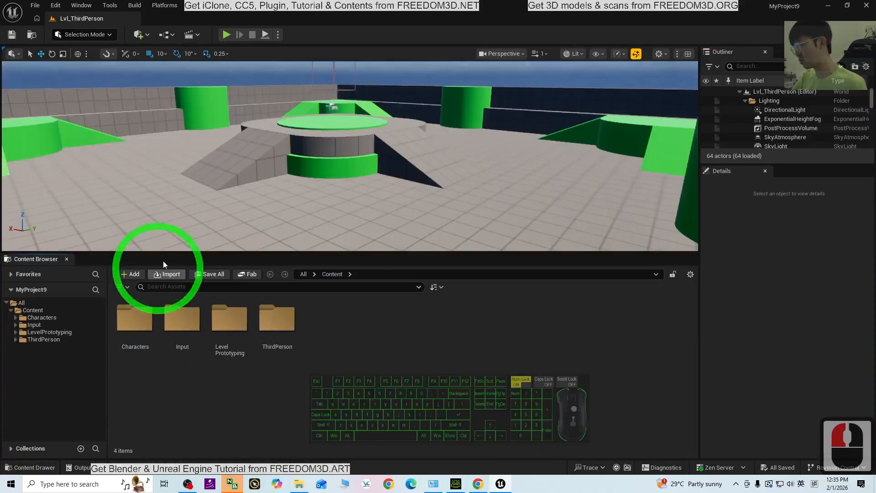
pyautogui.moveTo(216, 256); pyautogui.dragTo(213, 318)
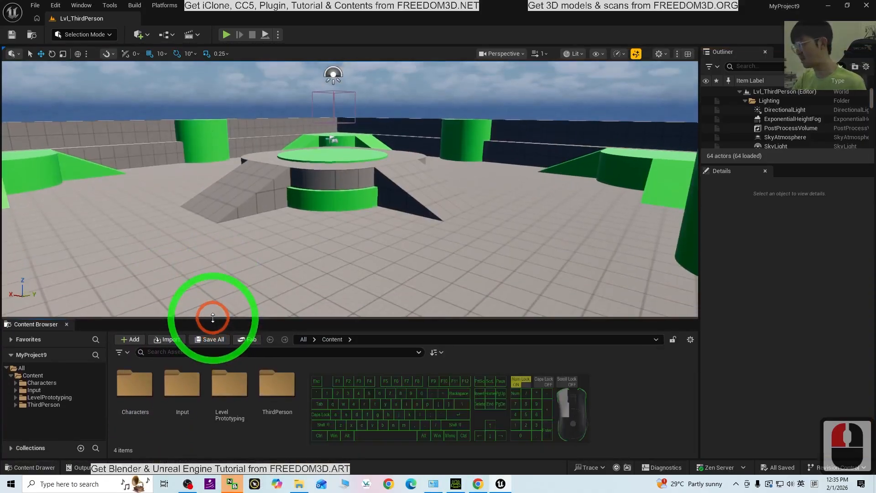
# Step: Go to the root Content folder and shrink the Unreal Editor window to reveal the desktop and the avatar01 folder
pyautogui.click(356, 411)
pyautogui.click(325, 343)
pyautogui.click(329, 342)
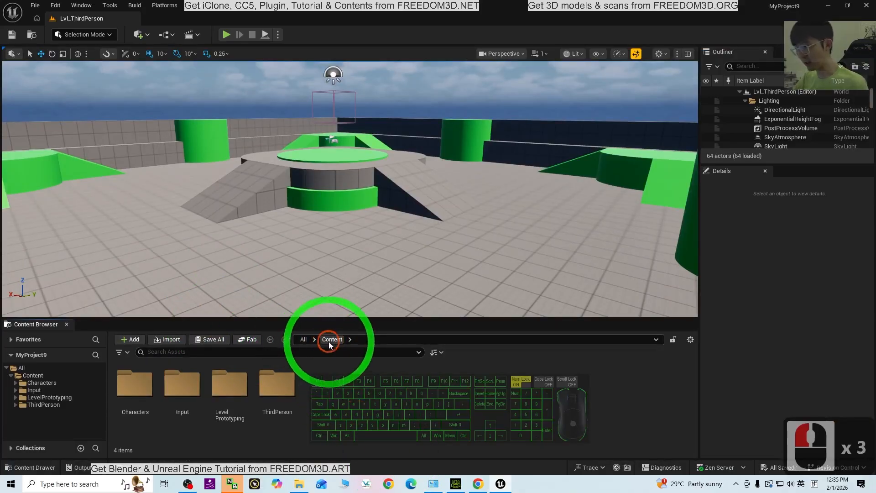
pyautogui.click(333, 342)
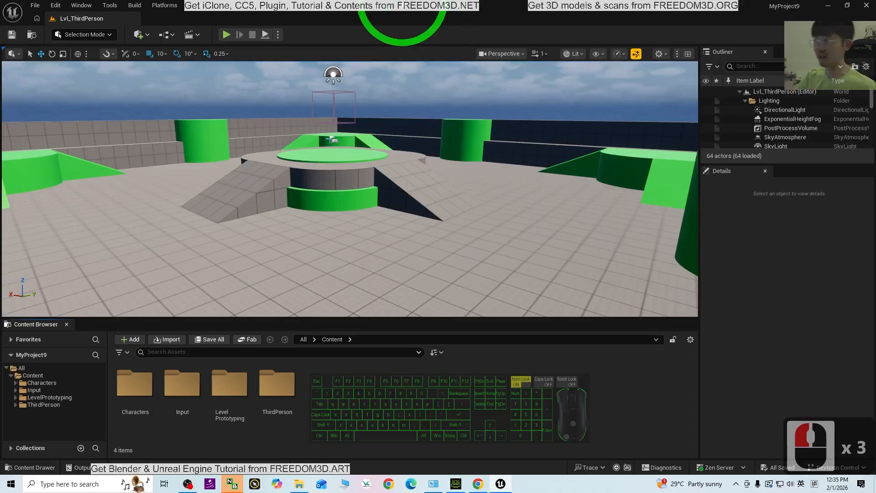
pyautogui.moveTo(401, 5); pyautogui.dragTo(451, 29)
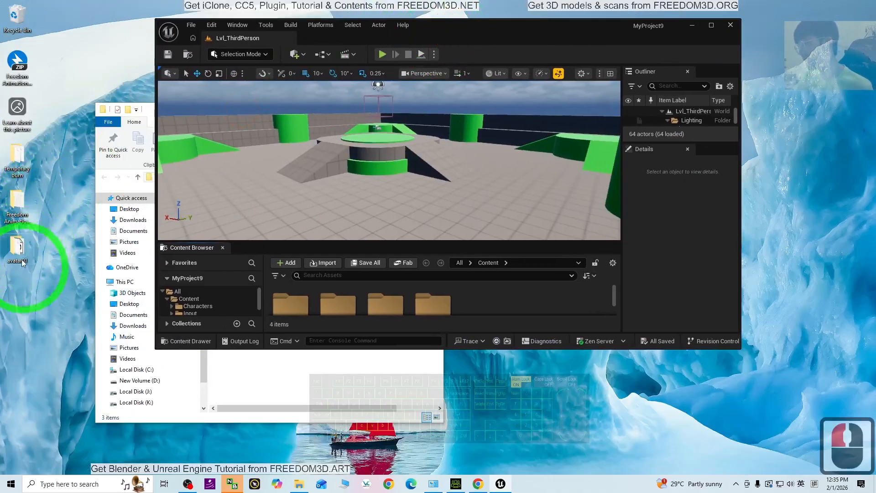
# Step: Place the avatar01 folder window beside the Unreal Editor and extend the editor window downward for a taller Content Browser
pyautogui.click(333, 405)
pyautogui.moveTo(304, 114); pyautogui.dragTo(250, 112)
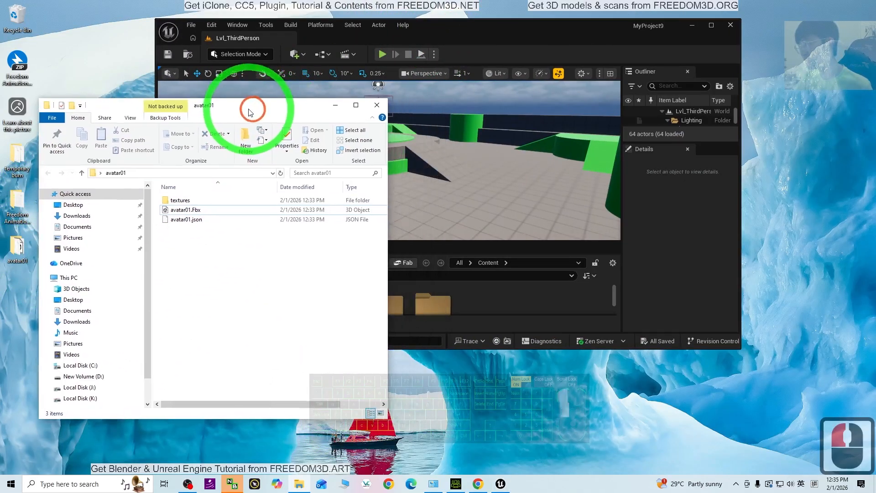
pyautogui.click(507, 288)
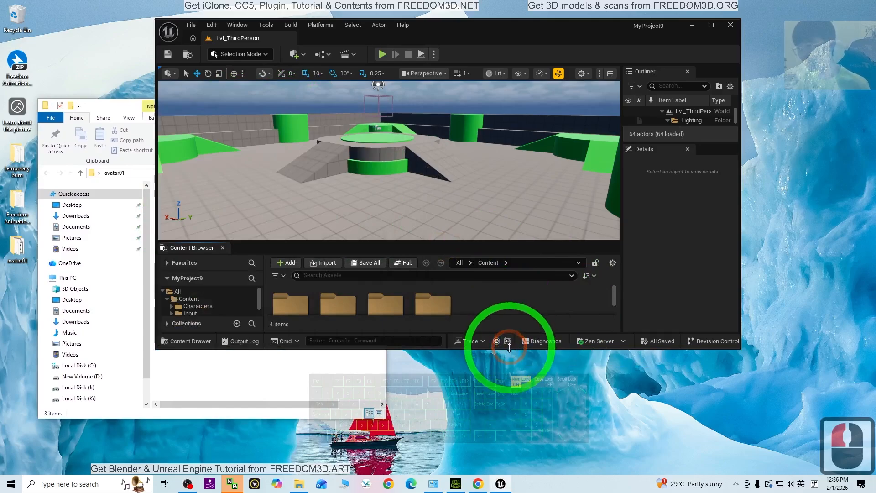
pyautogui.moveTo(509, 346); pyautogui.dragTo(499, 450)
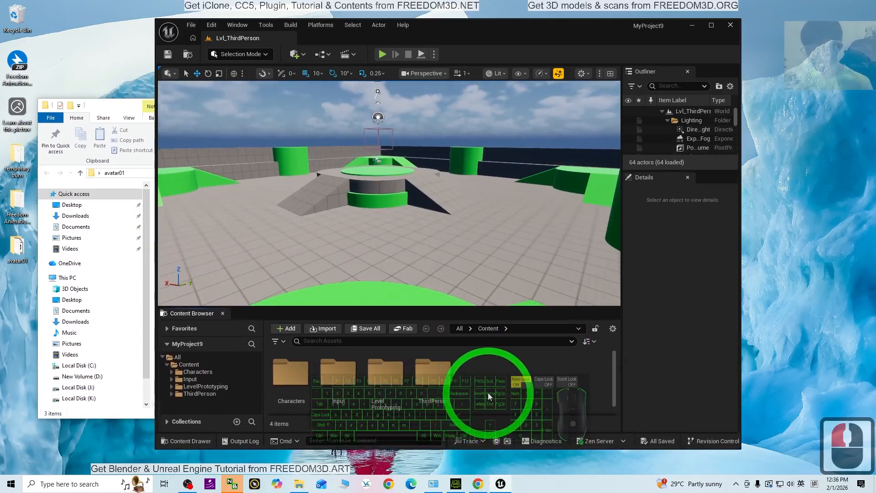
# Step: Create a new folder named avatar01 in the root Content folder and open it
pyautogui.rightClick(486, 390)
pyautogui.click(508, 92)
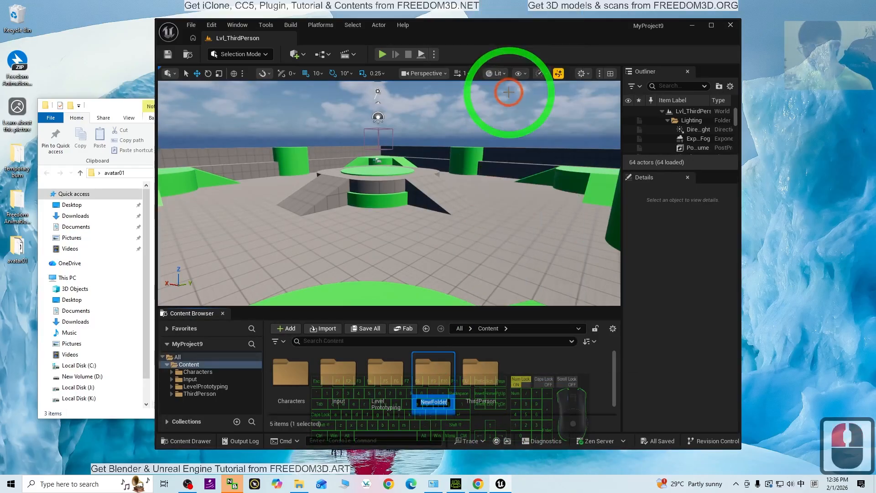
pyautogui.write('avatar')
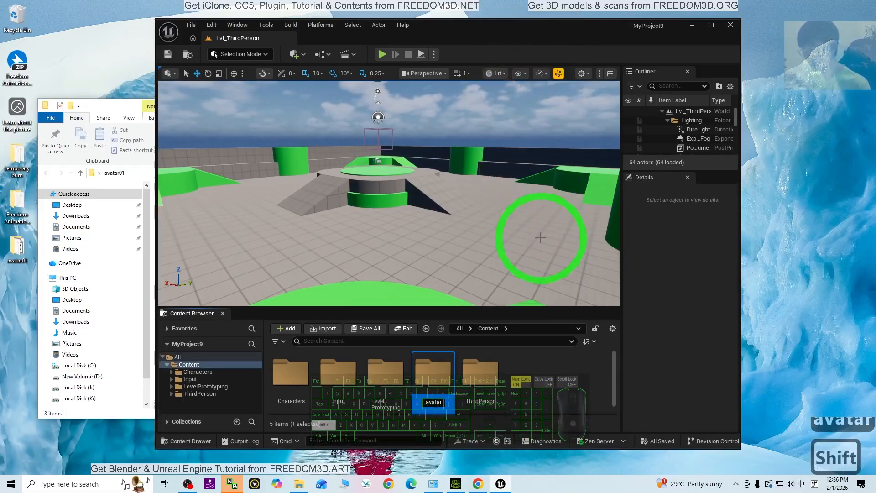
pyautogui.write('01')
pyautogui.press('Return')
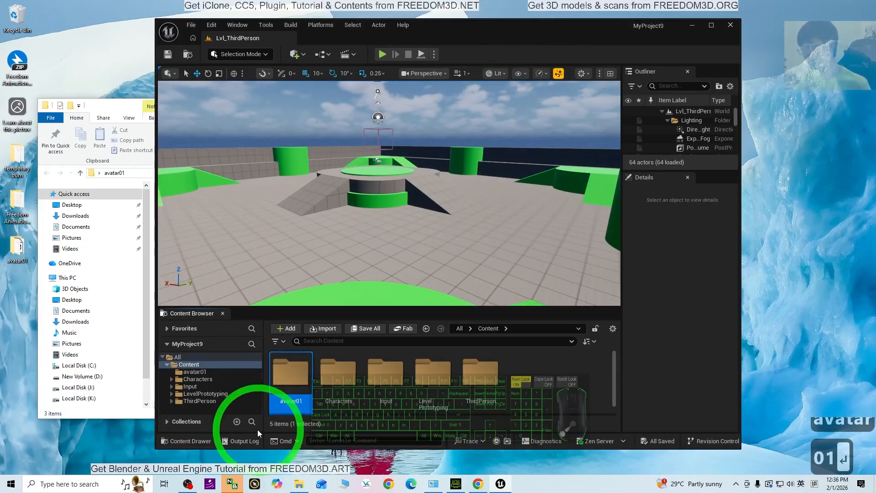
pyautogui.doubleClick(297, 373)
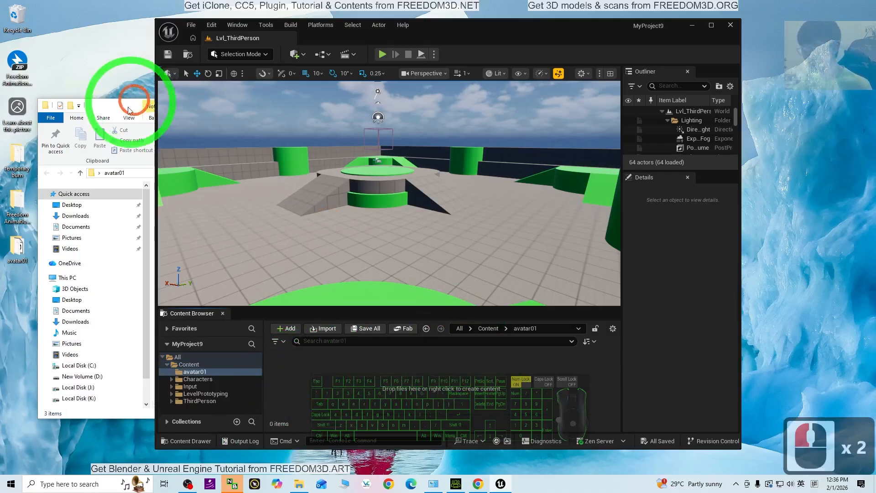
# Step: Import avatar01.Fbx from the desktop folder into the avatar01 content folder with the default import settings
pyautogui.moveTo(147, 106); pyautogui.dragTo(127, 106)
pyautogui.click(160, 212)
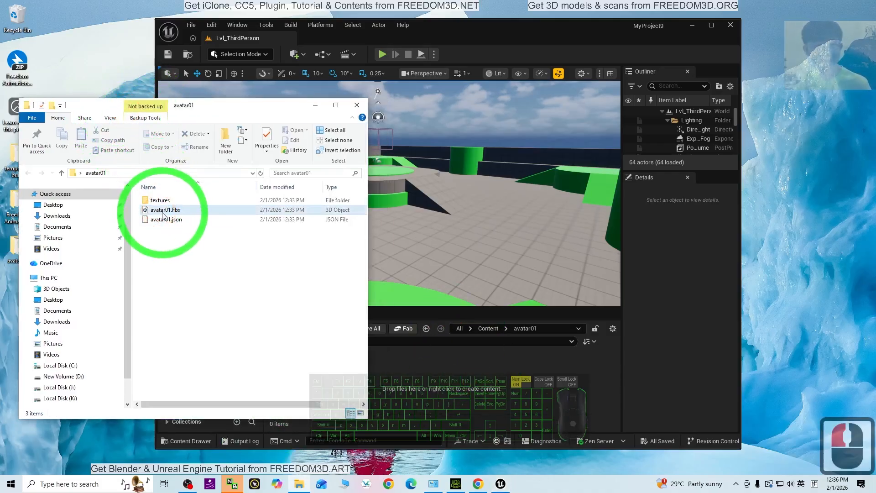
pyautogui.moveTo(163, 214); pyautogui.dragTo(392, 388)
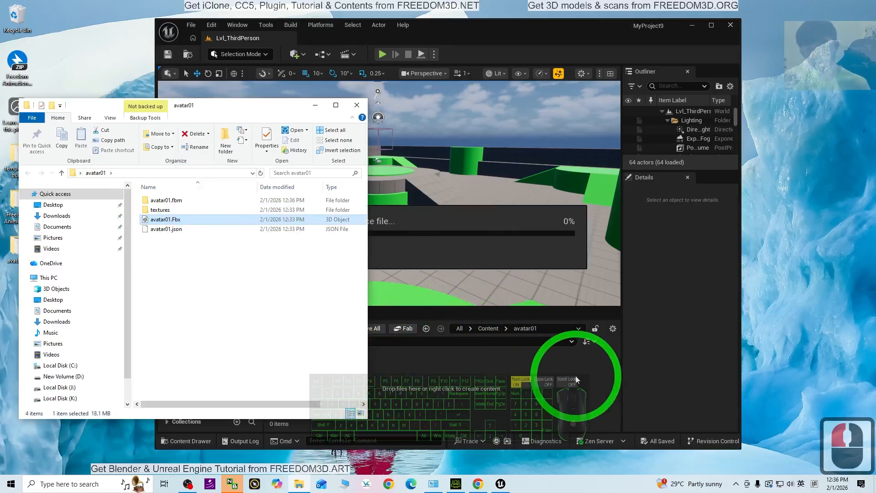
pyautogui.click(555, 387)
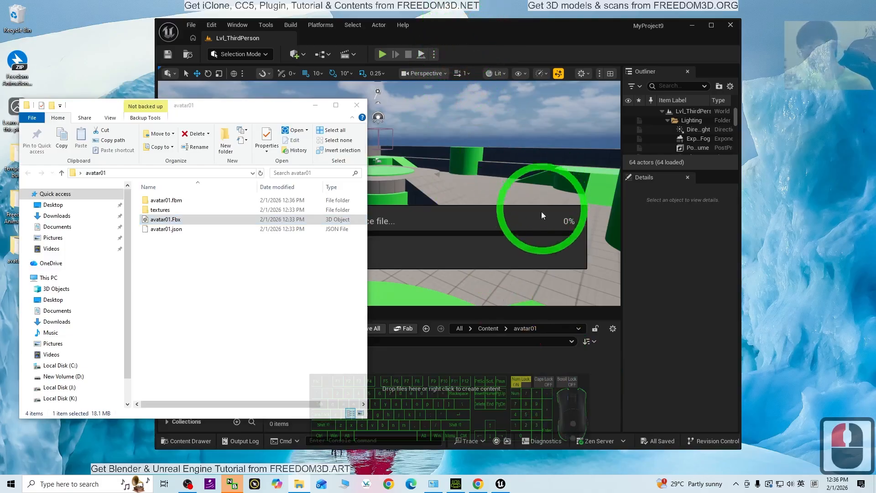
pyautogui.click(318, 109)
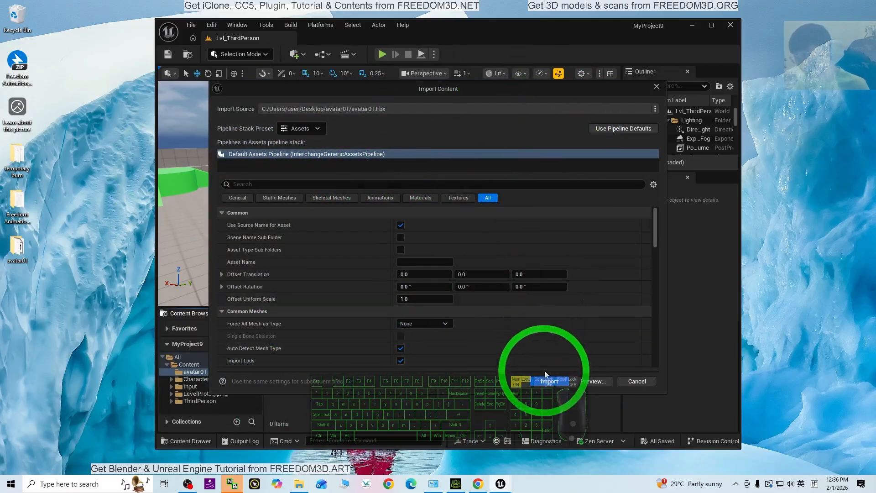
pyautogui.scroll(-19, 544, 386)
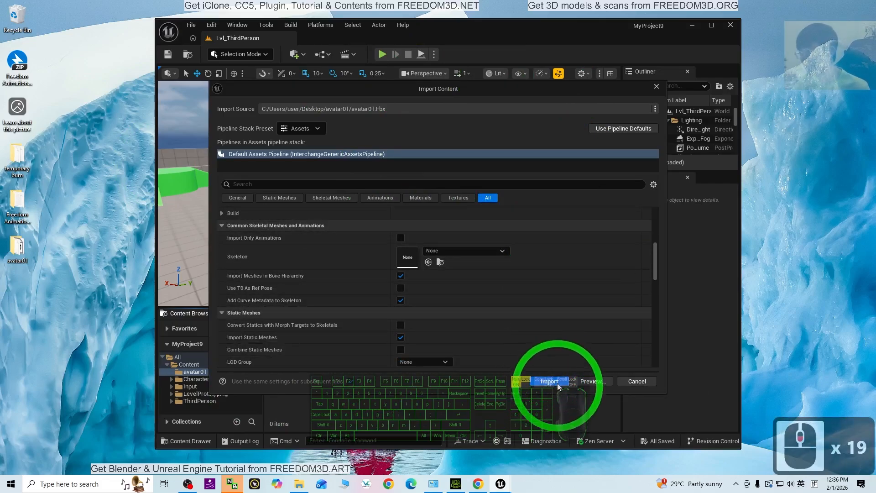
pyautogui.click(557, 383)
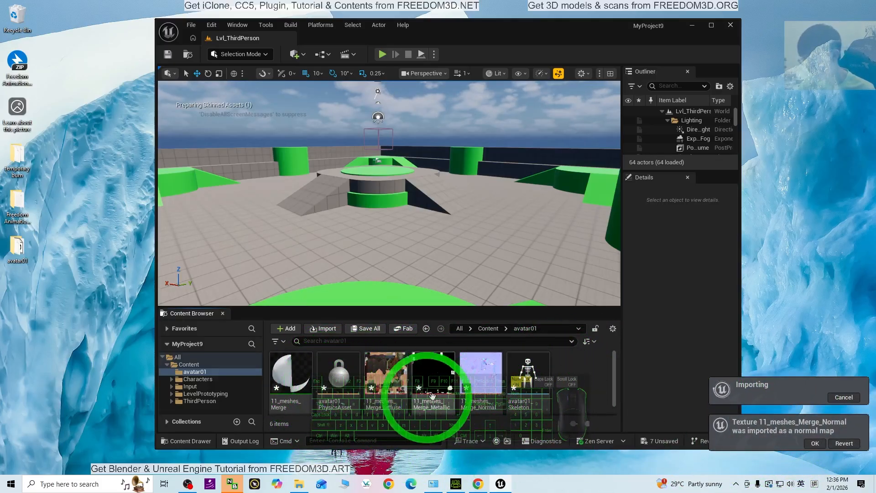
# Step: Maximize the Unreal Editor, inspect the imported avatar01 skeletal mesh in its editor, and close that editor
pyautogui.doubleClick(703, 38)
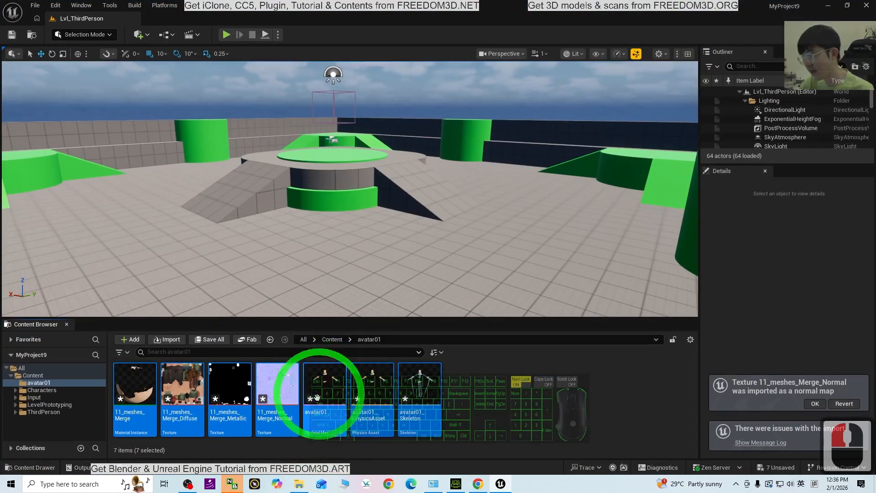
pyautogui.doubleClick(322, 392)
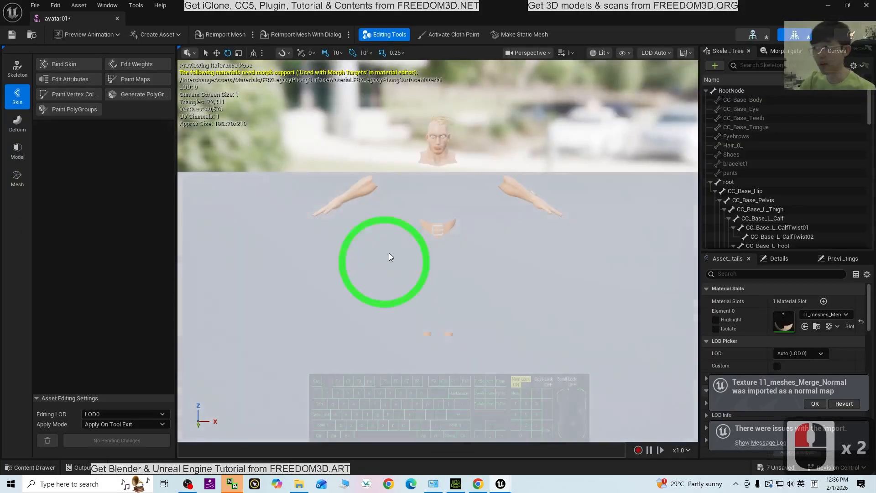
pyautogui.click(454, 179)
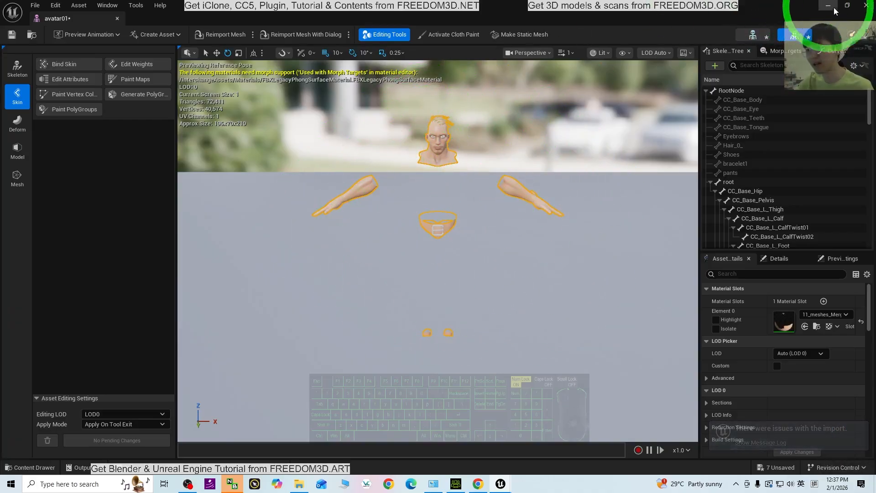
pyautogui.click(866, 5)
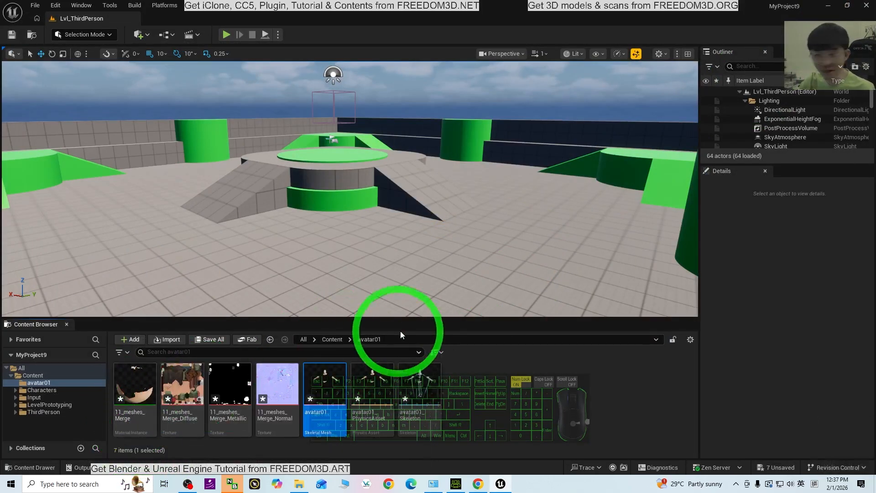
# Step: Create a new material named avatar01_material in the avatar01 content folder
pyautogui.rightClick(456, 398)
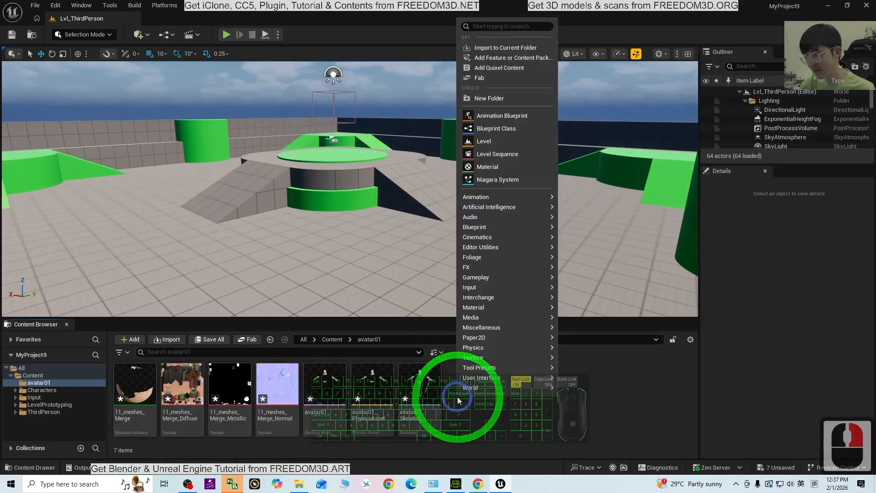
pyautogui.click(489, 167)
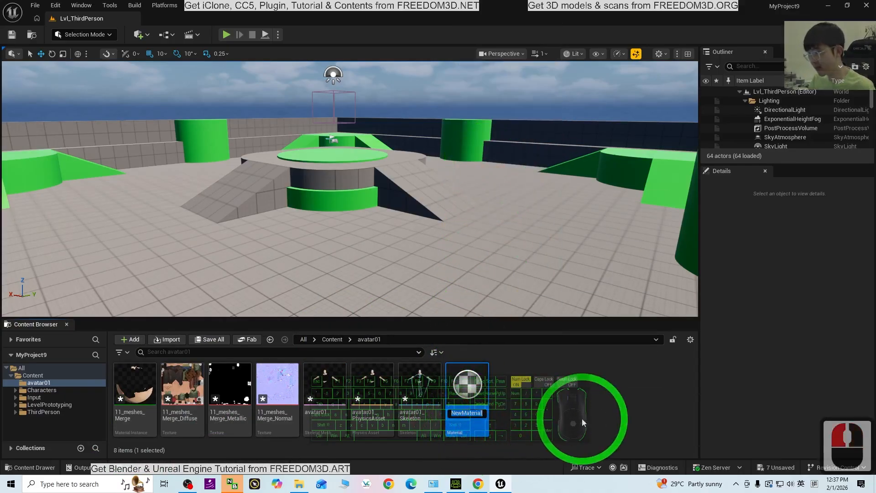
pyautogui.write('avatar01')
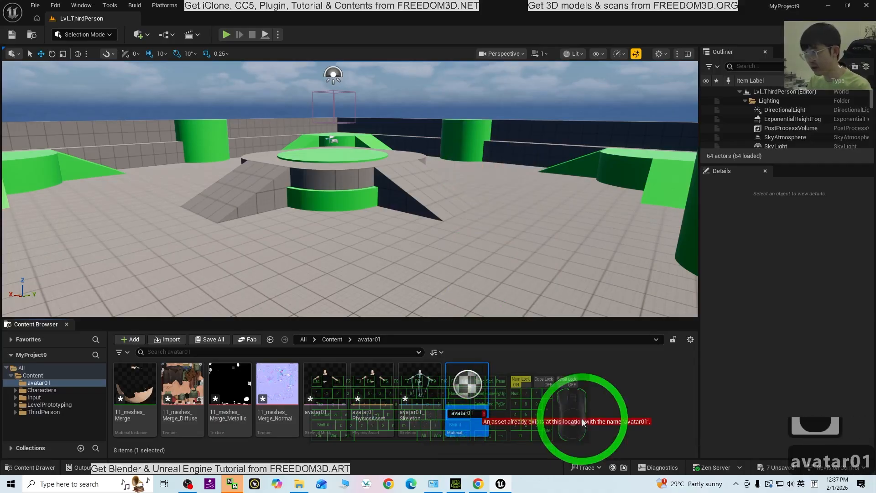
pyautogui.write('_material')
pyautogui.press('Return')
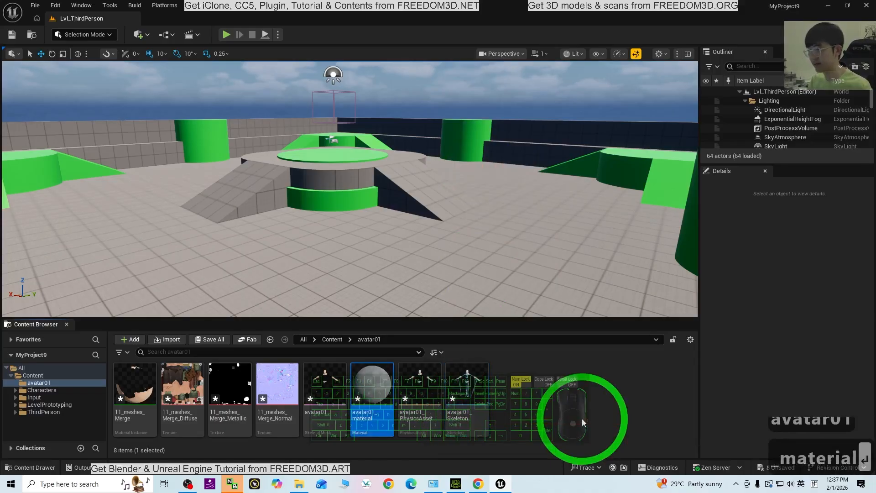
# Step: Open avatar01_material and add the 11_meshes_Merge_Diffuse texture to its graph as a Texture Sample, then restore the full-size editor window
pyautogui.click(369, 388)
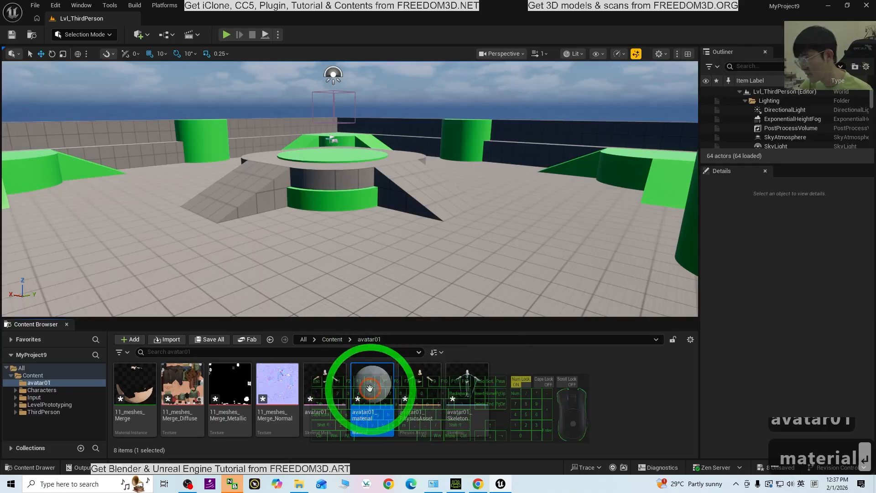
pyautogui.doubleClick(370, 387)
pyautogui.scroll(3, 476, 201)
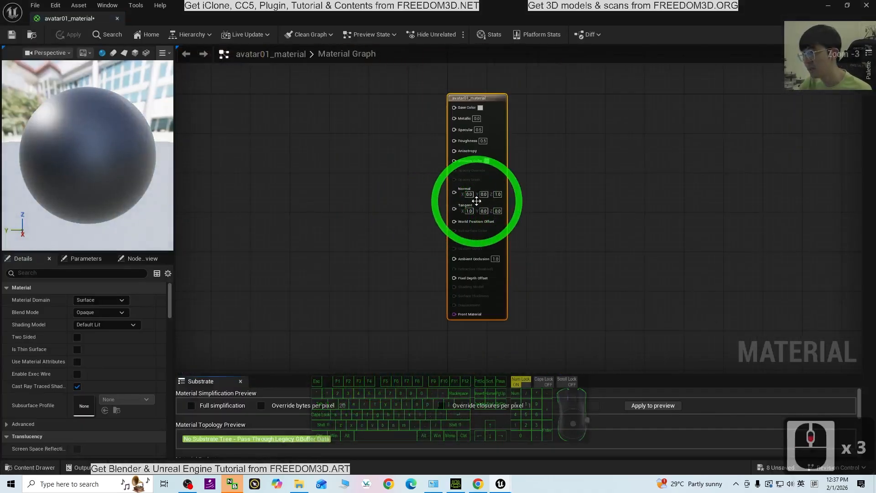
pyautogui.scroll(2, 476, 201)
pyautogui.moveTo(386, 18); pyautogui.dragTo(690, 49)
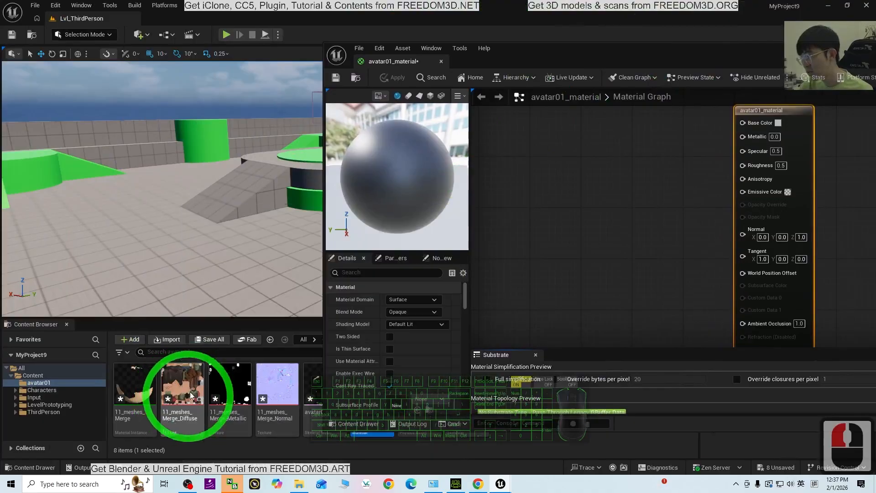
pyautogui.click(265, 381)
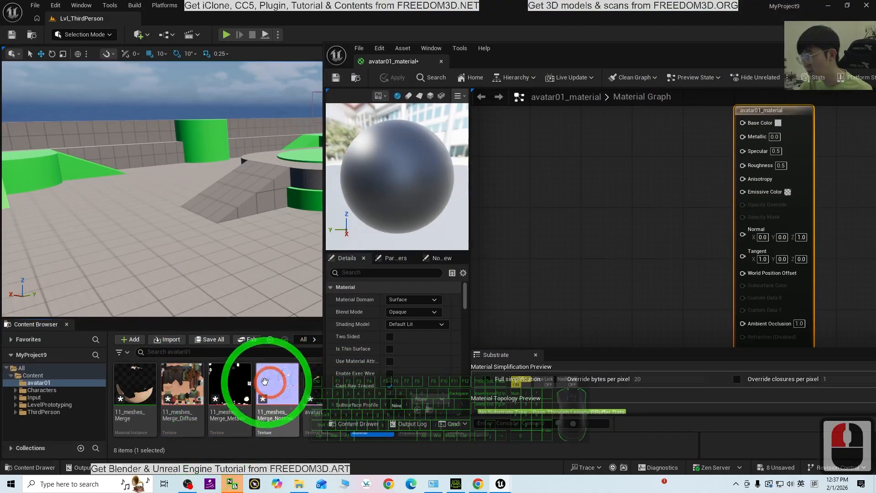
pyautogui.click(171, 389)
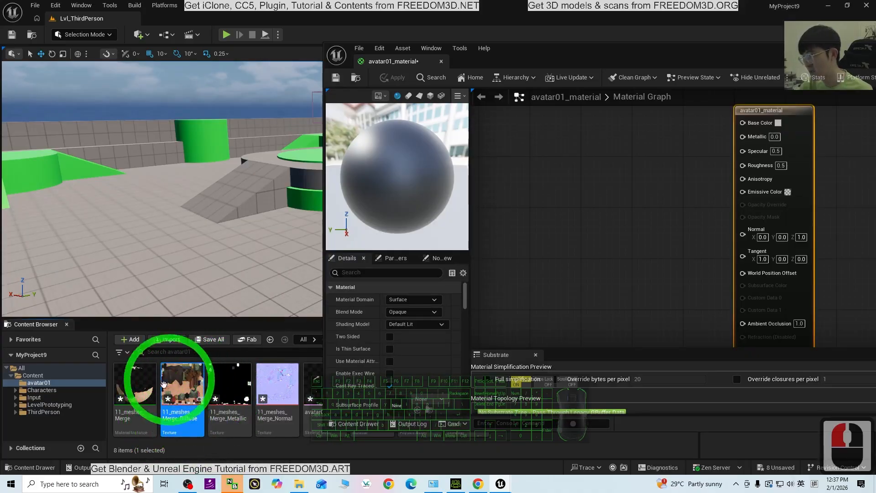
pyautogui.moveTo(163, 384); pyautogui.dragTo(576, 179)
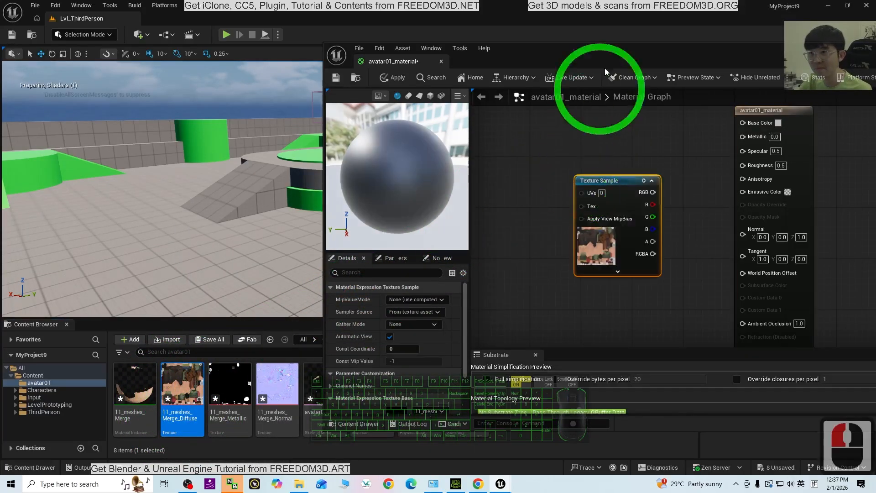
pyautogui.moveTo(602, 6); pyautogui.dragTo(509, 0)
pyautogui.moveTo(600, 48); pyautogui.dragTo(458, 1)
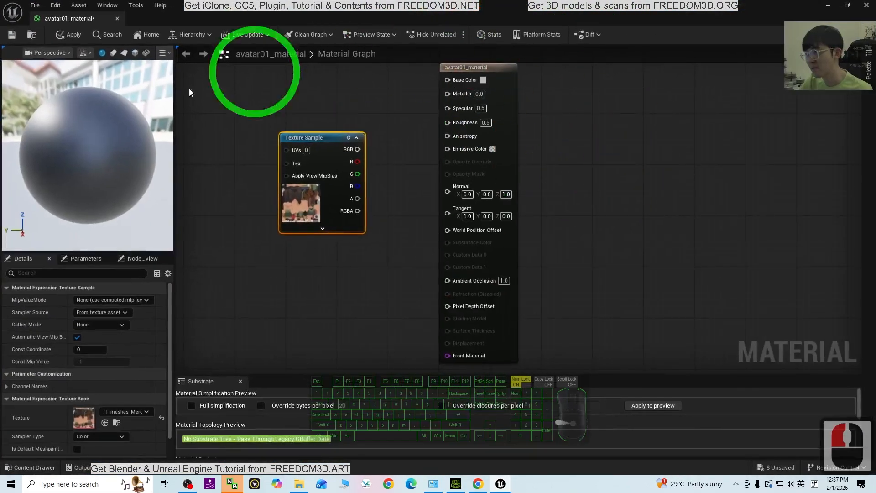
# Step: Move the main material node slightly away from the Texture Sample and set the material's Blend Mode to Masked
pyautogui.moveTo(476, 68); pyautogui.dragTo(501, 75)
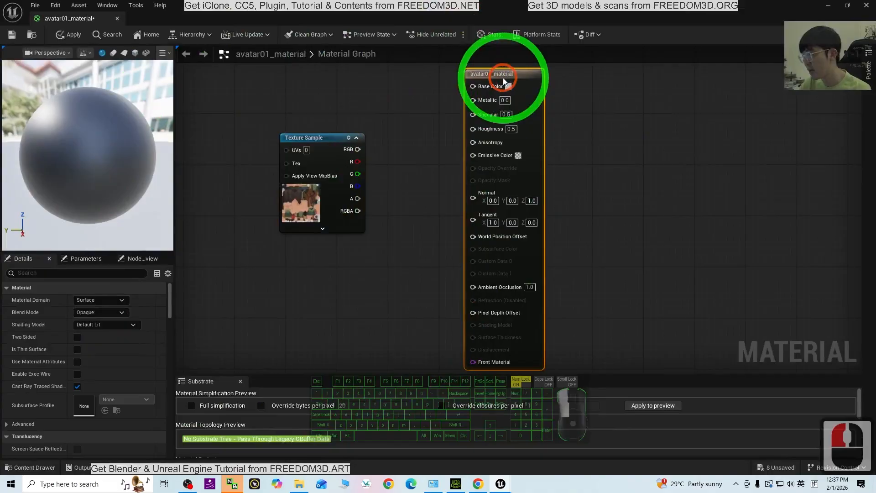
pyautogui.doubleClick(284, 301)
pyautogui.doubleClick(284, 300)
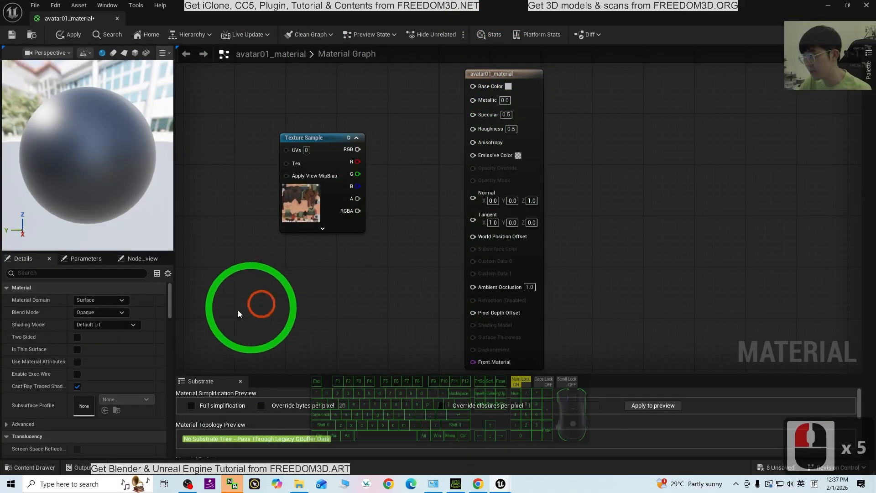
pyautogui.click(100, 313)
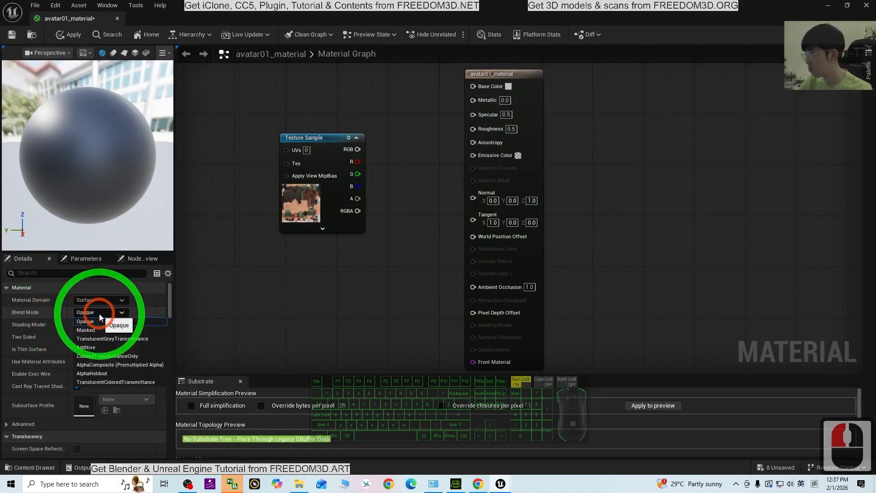
pyautogui.click(90, 332)
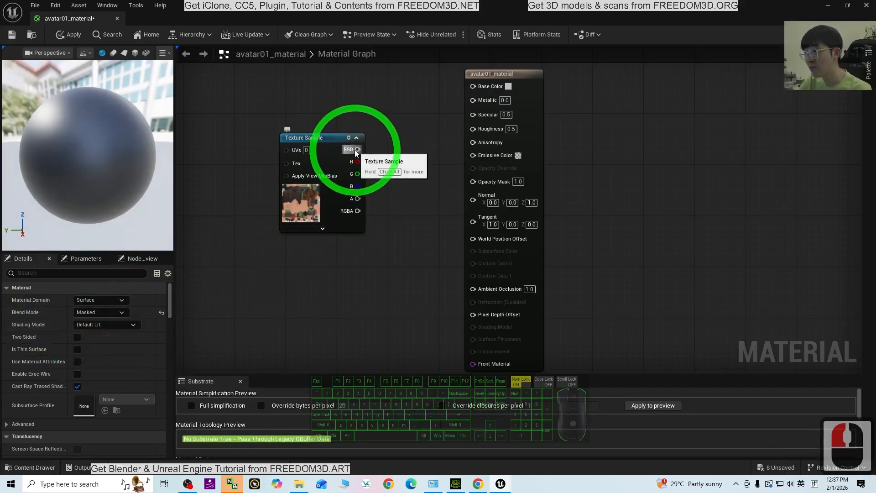
# Step: Connect the Texture Sample's RGB output to Base Color and set the material's Roughness to 1
pyautogui.moveTo(356, 153); pyautogui.dragTo(362, 152)
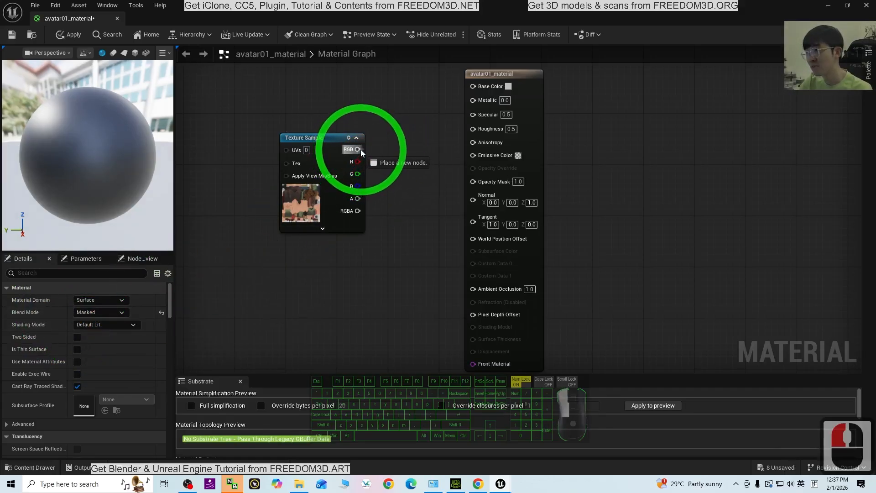
pyautogui.moveTo(360, 149); pyautogui.dragTo(472, 86)
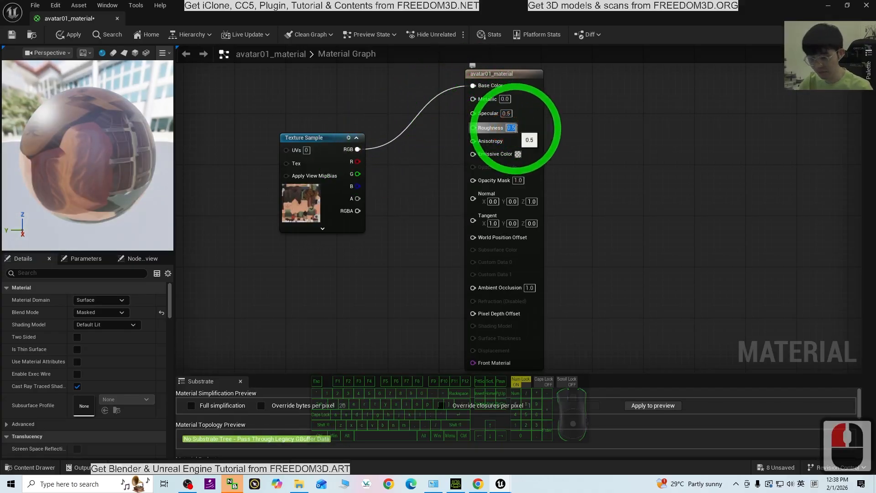
pyautogui.write('1')
pyautogui.press('Return')
pyautogui.click(402, 236)
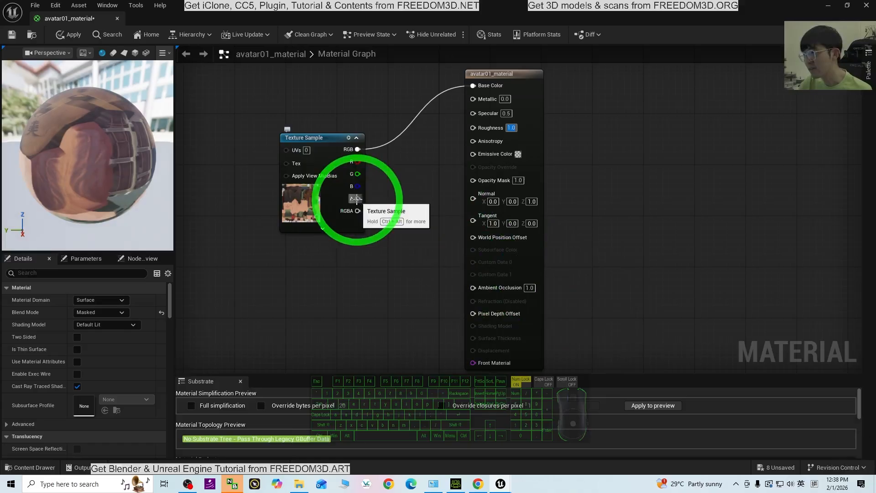
# Step: Connect the Texture Sample's alpha output to Opacity Mask, then save avatar01_material and close it
pyautogui.moveTo(355, 198); pyautogui.dragTo(473, 180)
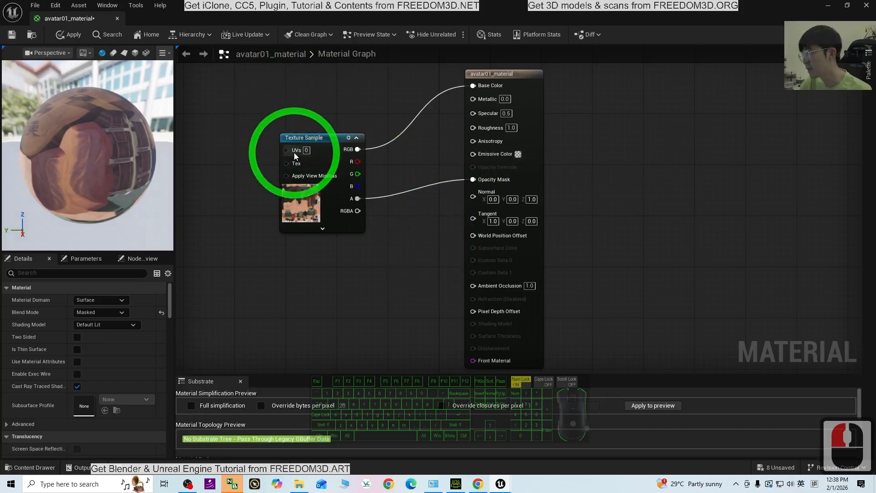
pyautogui.click(12, 35)
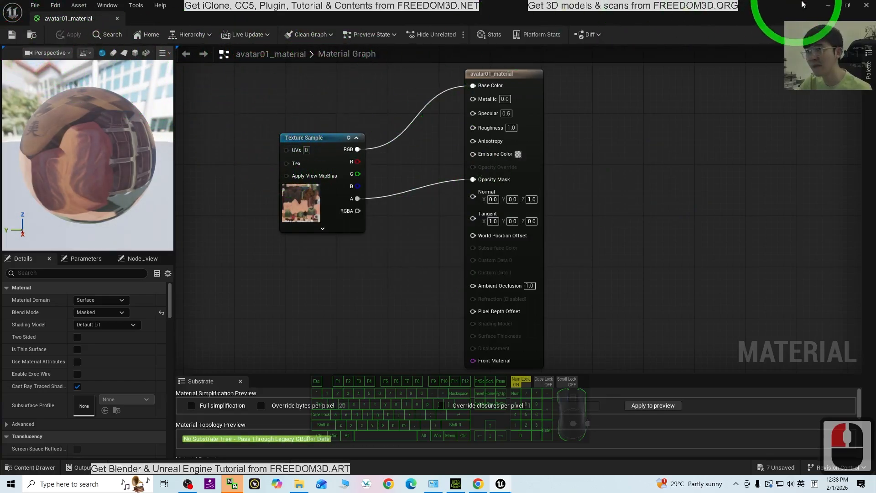
pyautogui.click(864, 6)
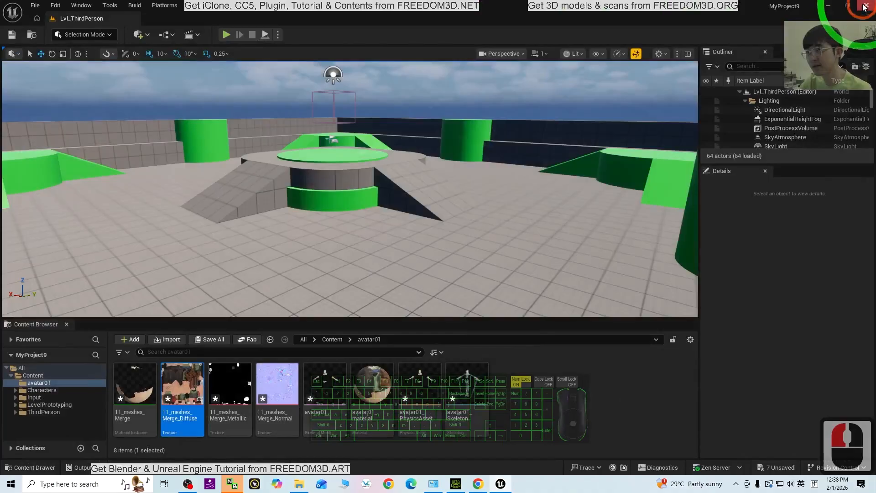
pyautogui.click(557, 400)
# Step: Open the avatar01 skeletal mesh, assign avatar01_material to its Element 0 material slot, and save the mesh
pyautogui.moveTo(323, 391)
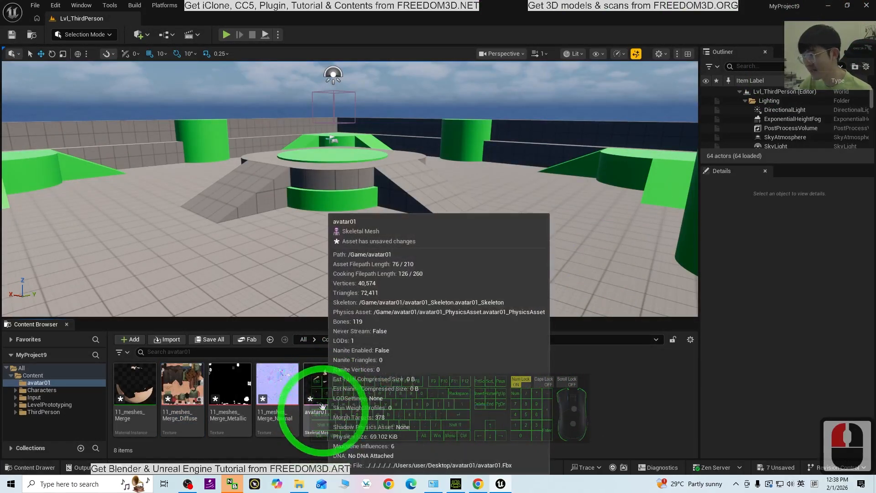
pyautogui.doubleClick(328, 393)
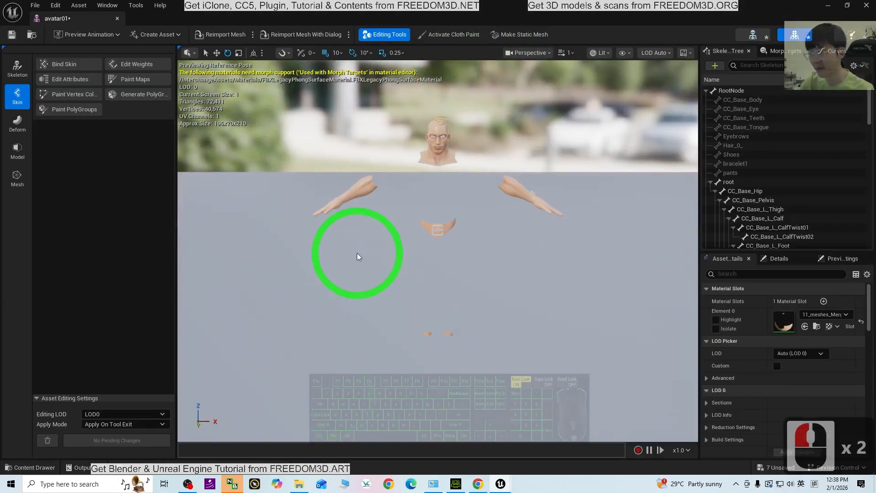
pyautogui.click(818, 313)
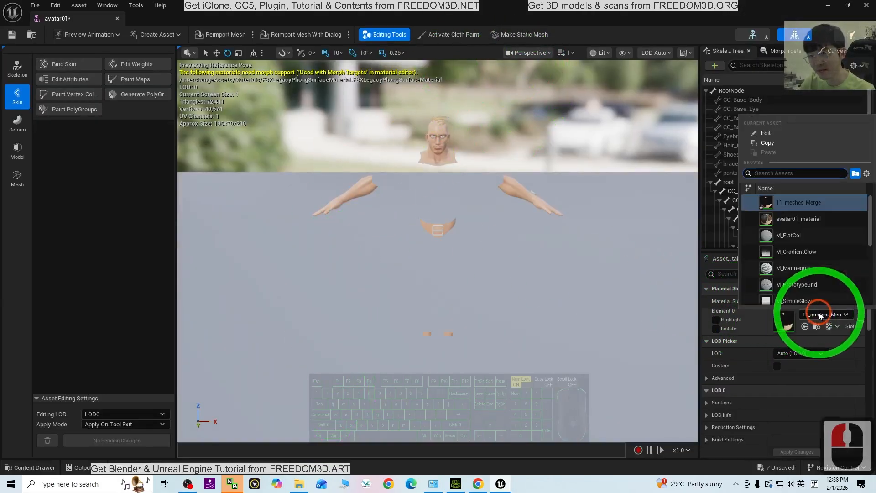
pyautogui.click(781, 220)
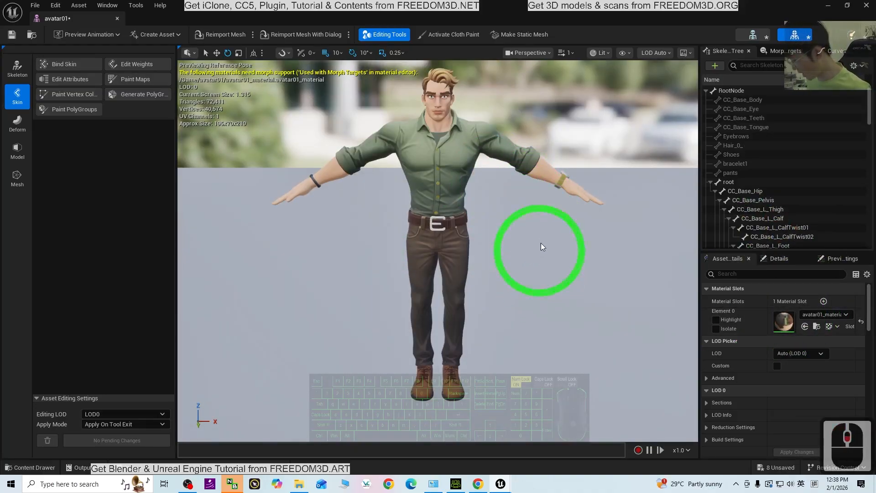
pyautogui.moveTo(541, 247); pyautogui.dragTo(1, 78)
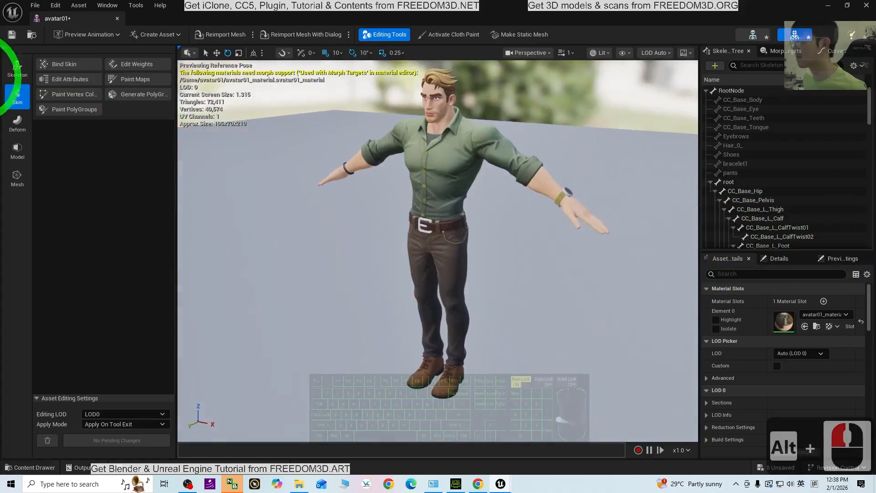
pyautogui.click(12, 35)
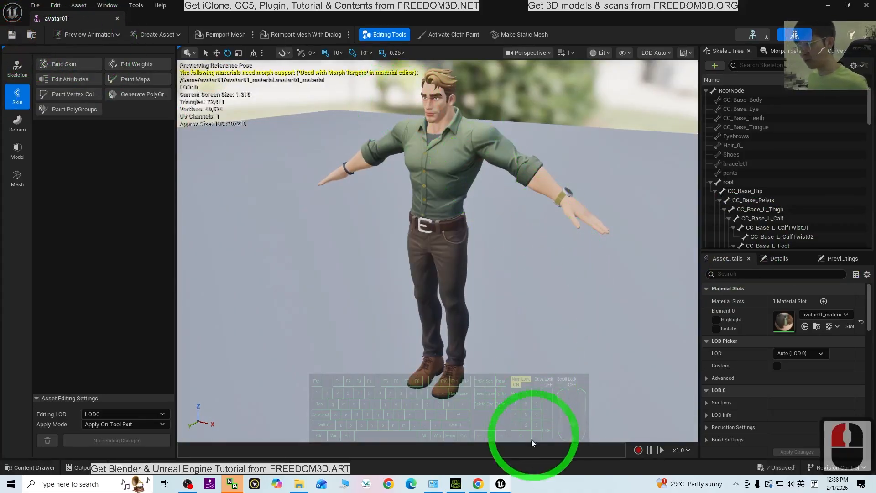
# Step: Compare the avatar01 mesh from several angles with the original Marco character in Character Creator, and close the mesh editor
pyautogui.click(455, 485)
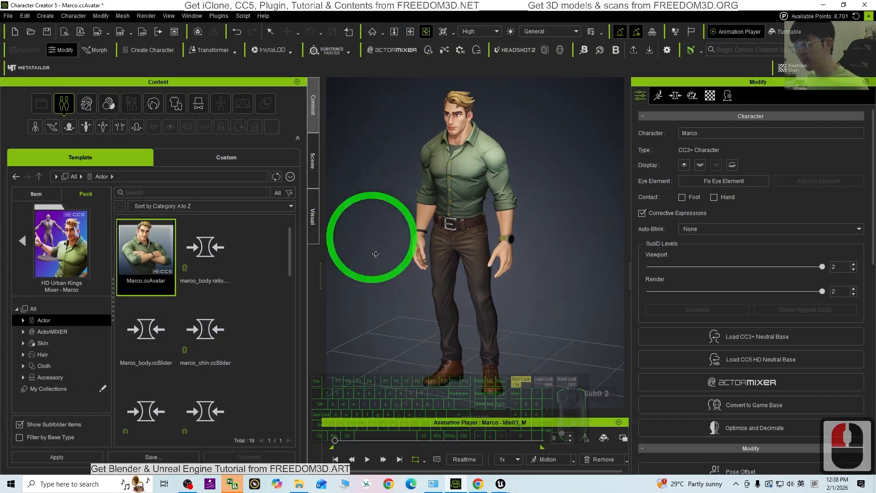
pyautogui.click(825, 4)
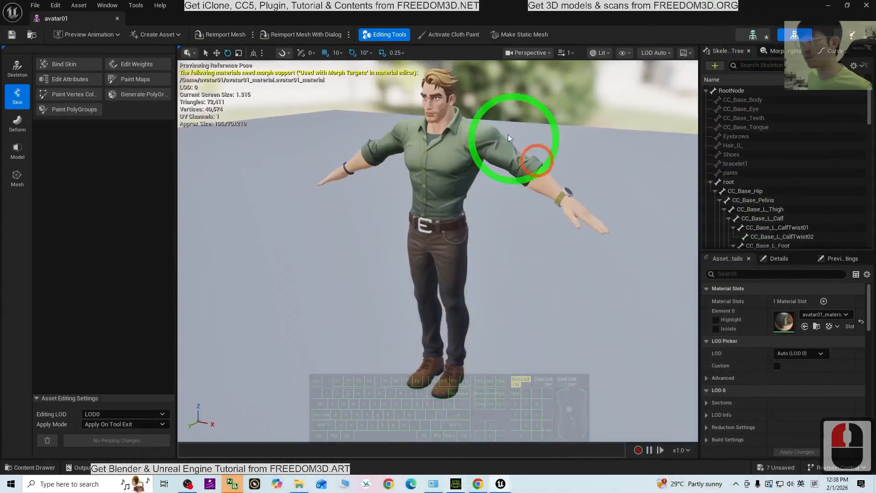
pyautogui.keyDown('alt'); pyautogui.moveTo(509, 371); pyautogui.dragTo(498, 248); pyautogui.keyUp('alt')
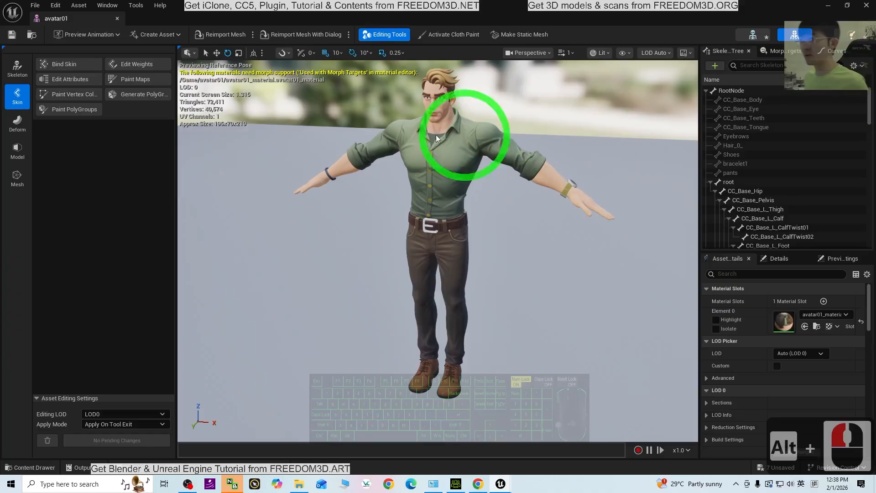
pyautogui.keyDown('alt'); pyautogui.moveTo(436, 138); pyautogui.dragTo(345, 124); pyautogui.keyUp('alt')
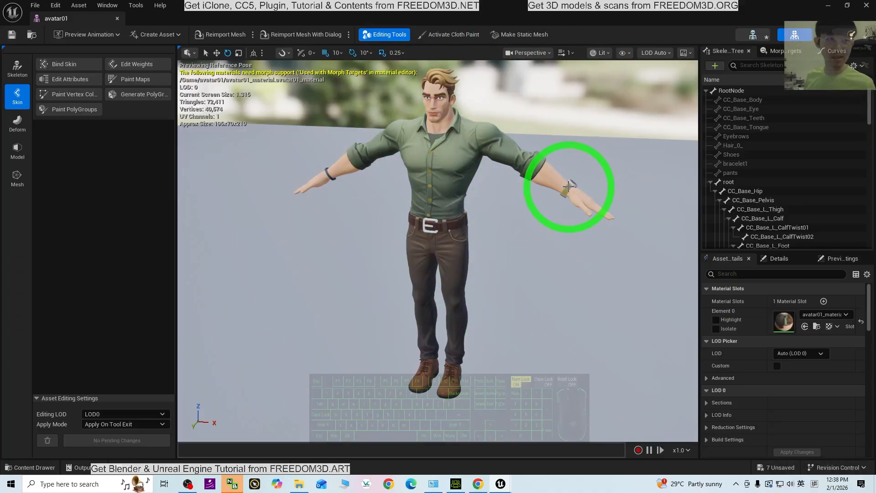
pyautogui.moveTo(493, 5); pyautogui.dragTo(428, 108)
pyautogui.click(782, 112)
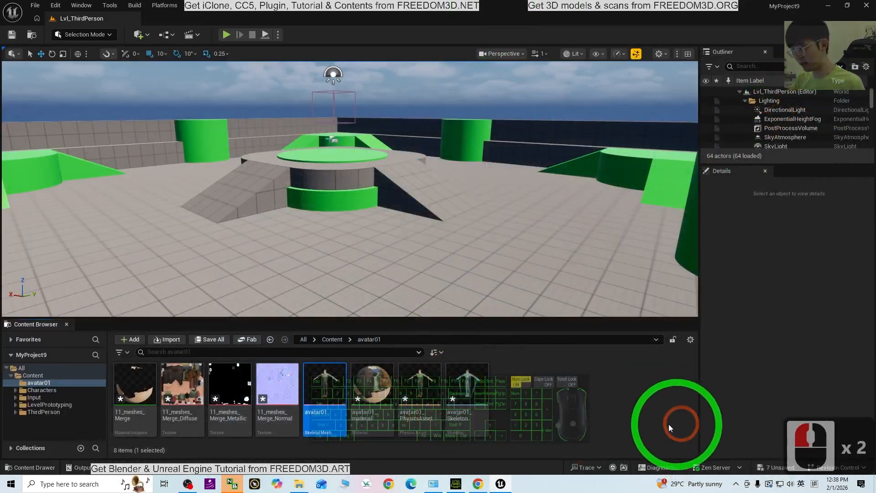
# Step: Reopen the avatar01 skeletal mesh full-size and set its bone drawing to All Hierarchy to inspect the skeleton
pyautogui.doubleClick(325, 392)
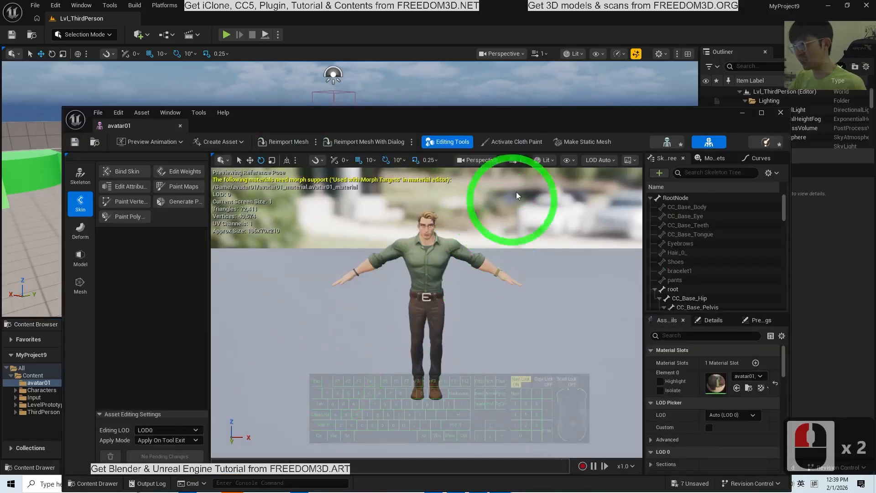
pyautogui.click(761, 112)
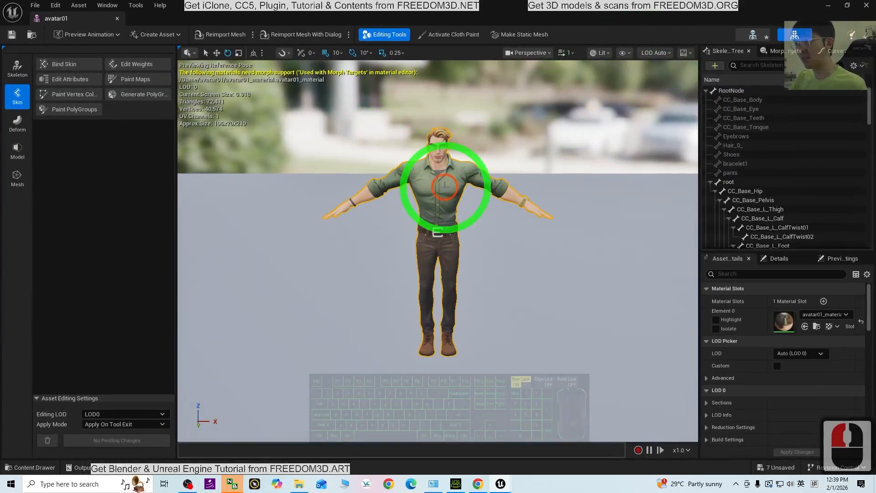
pyautogui.click(625, 54)
pyautogui.moveTo(658, 100)
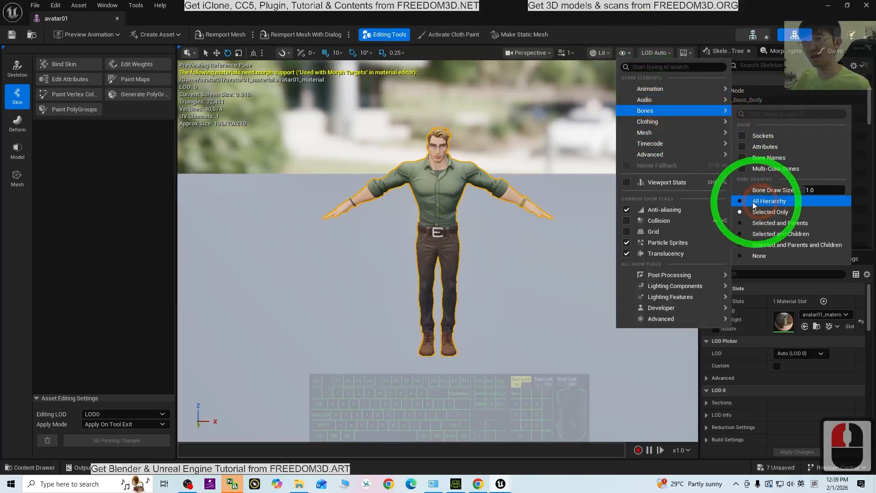
pyautogui.click(756, 201)
pyautogui.scroll(2, 610, 200)
pyautogui.scroll(-1, 611, 202)
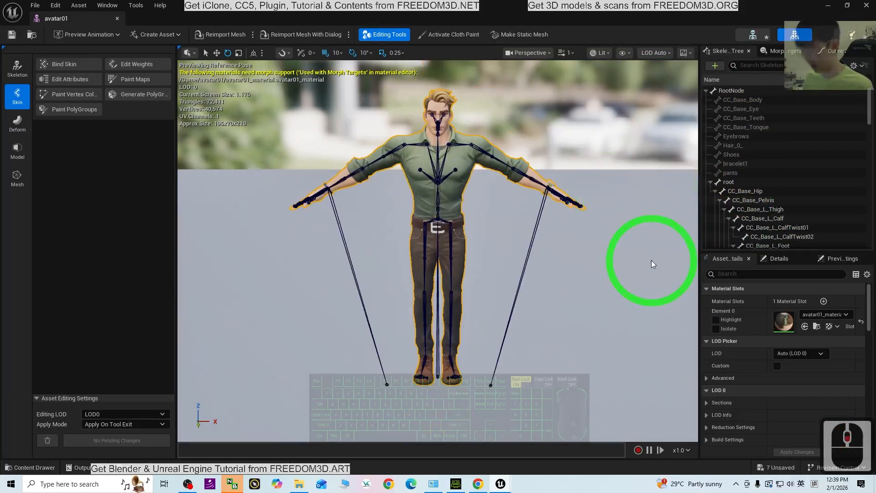
pyautogui.keyDown('alt'); pyautogui.moveTo(651, 267); pyautogui.dragTo(652, 248); pyautogui.keyUp('alt')
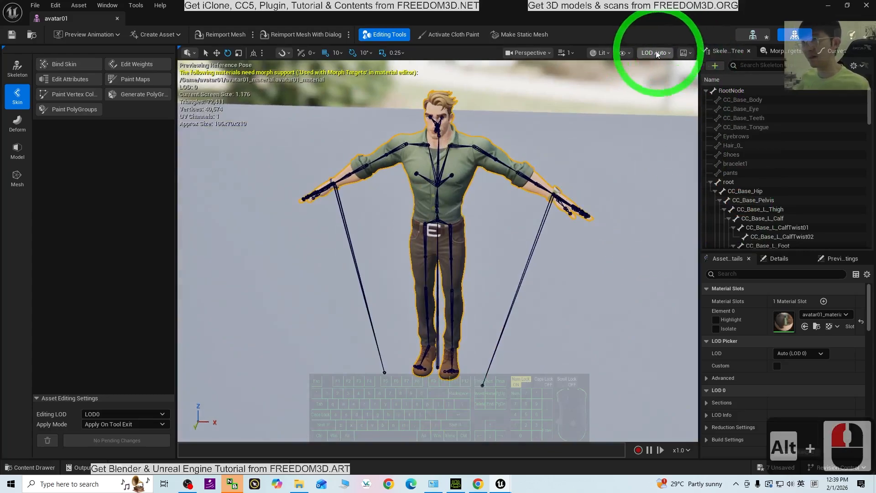
# Step: Save and close the avatar01 skeletal mesh, then briefly reopen it to check the bone display and close it again
pyautogui.click(623, 53)
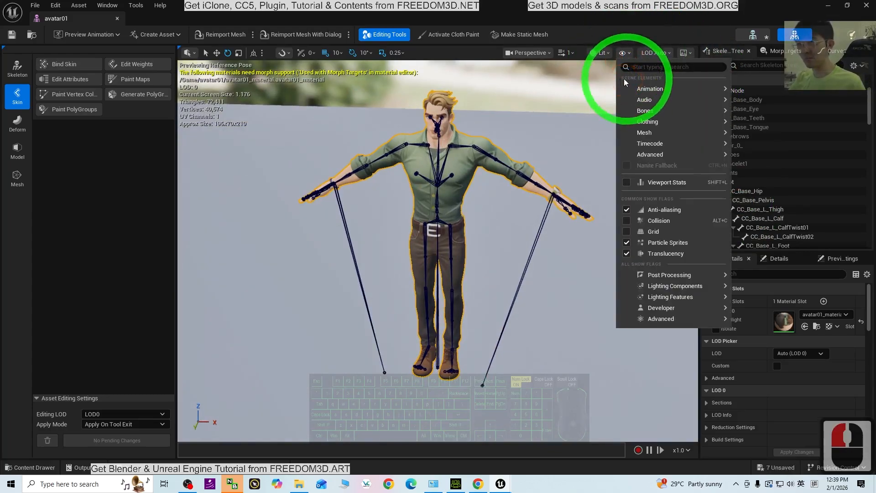
pyautogui.doubleClick(514, 9)
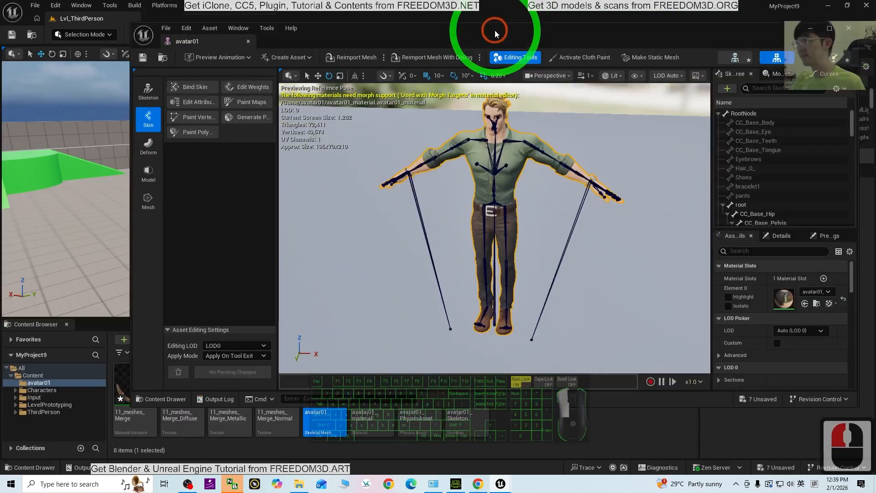
pyautogui.click(142, 58)
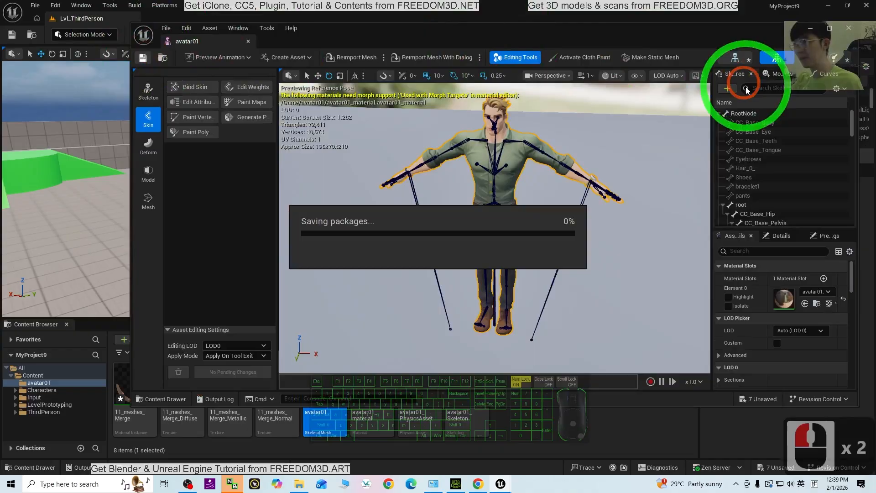
pyautogui.click(849, 29)
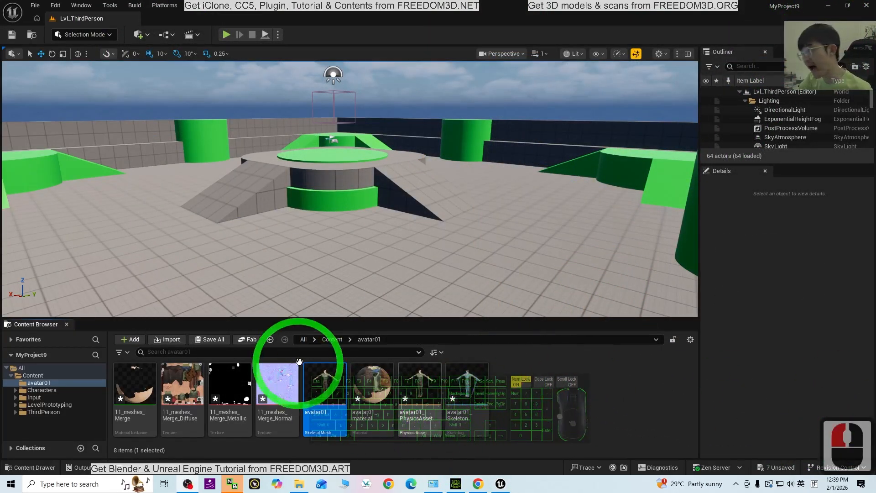
pyautogui.doubleClick(322, 389)
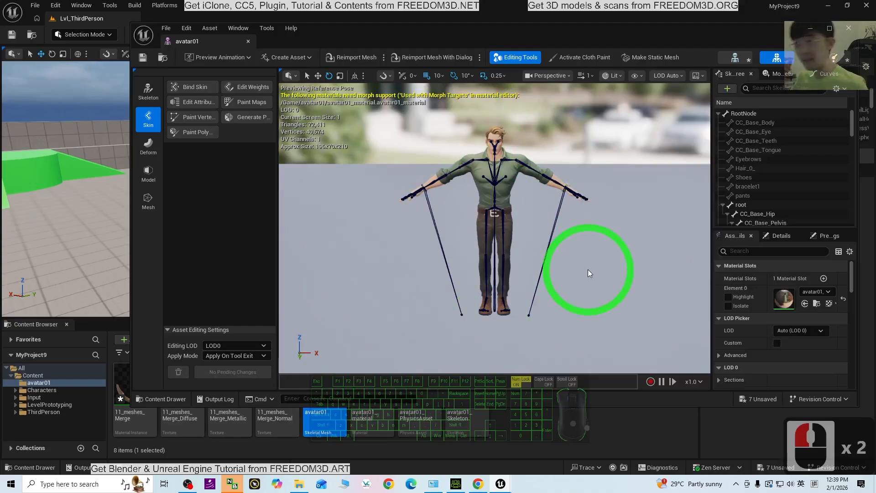
pyautogui.click(850, 29)
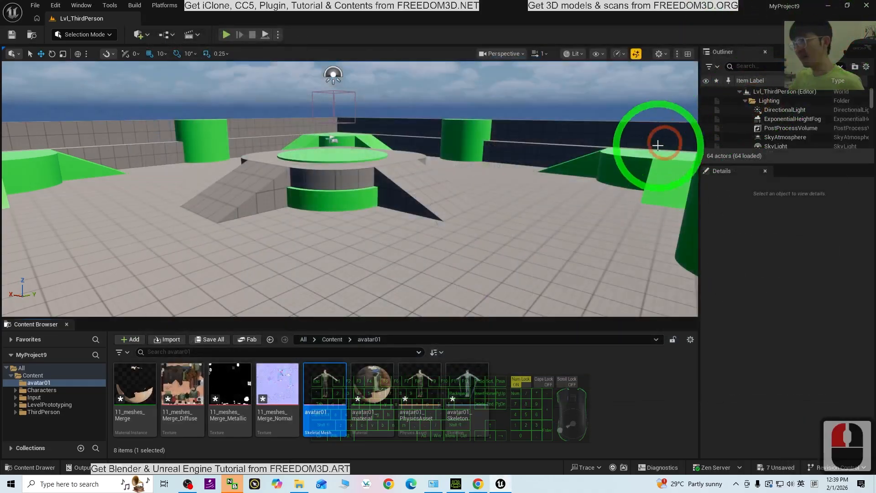
# Step: Enlarge the level viewport, play-test the level by running the default mannequin around the platform, and stop the session
pyautogui.moveTo(516, 317); pyautogui.dragTo(514, 358)
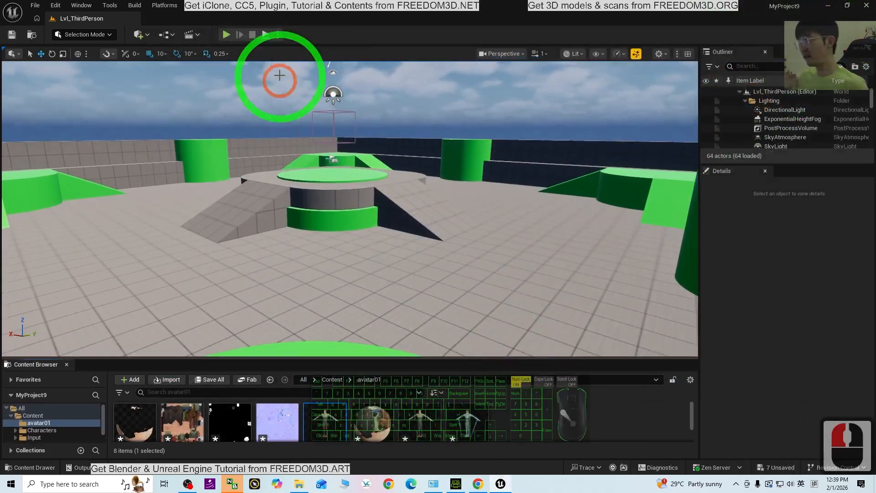
pyautogui.click(227, 35)
pyautogui.click(535, 277)
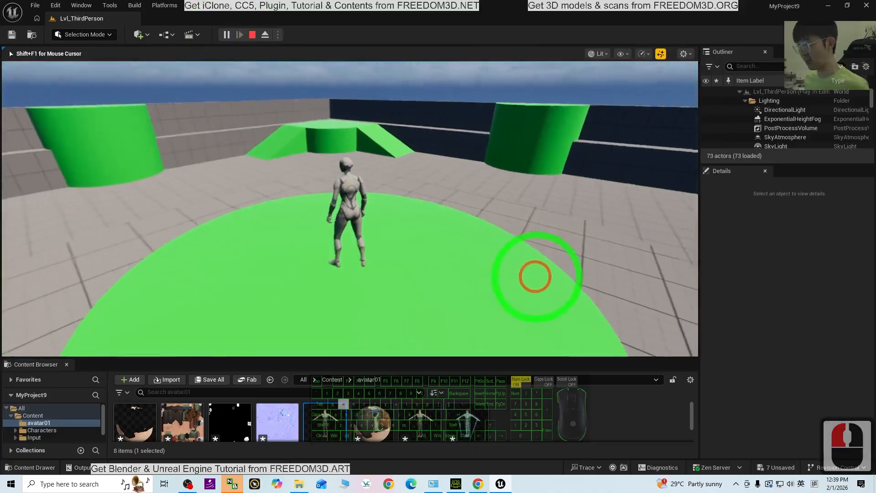
pyautogui.press('w')
pyautogui.press('a')
pyautogui.press('s')
pyautogui.press('d')
pyautogui.press('d')
pyautogui.press('d')
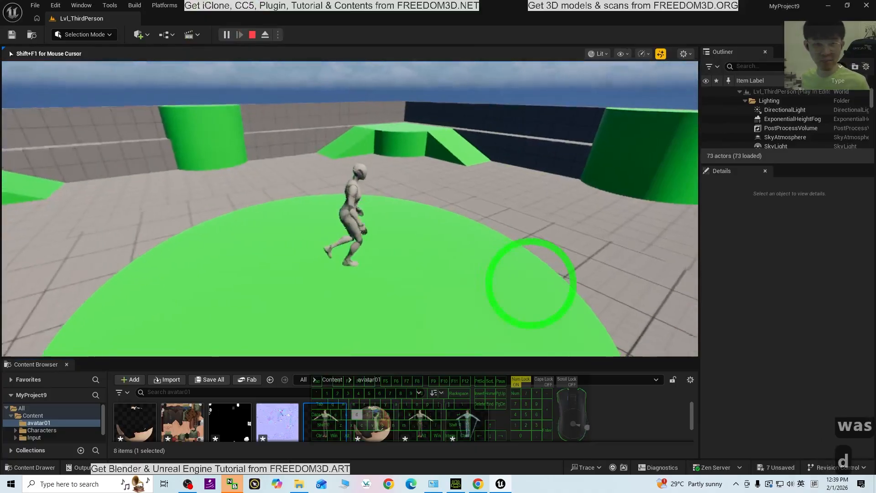
pyautogui.press('s')
pyautogui.press('a')
pyautogui.press('a')
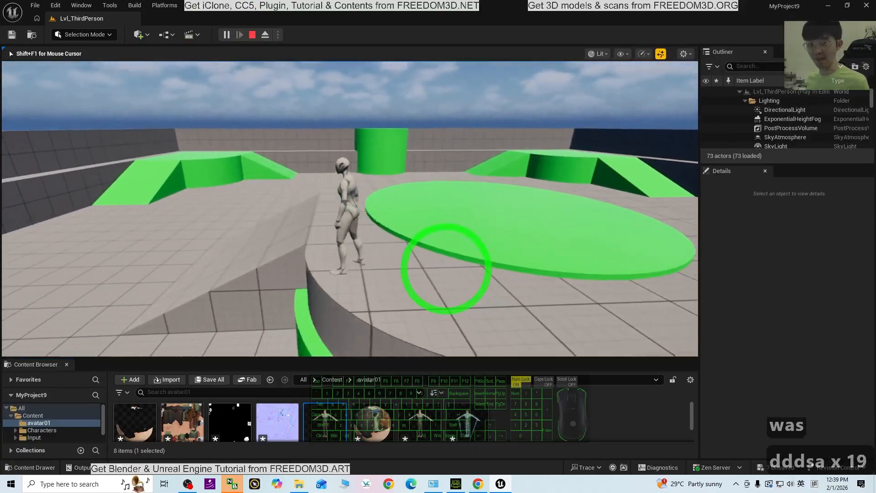
pyautogui.press('w')
pyautogui.press('s')
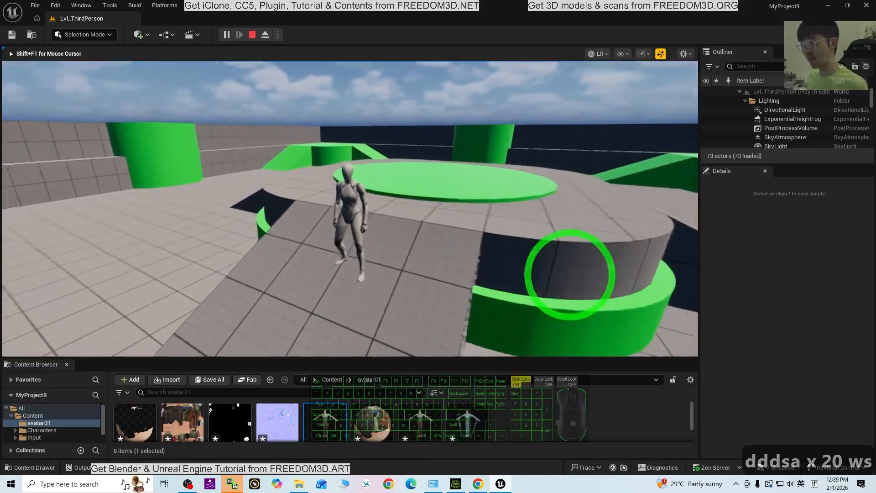
pyautogui.press('Escape')
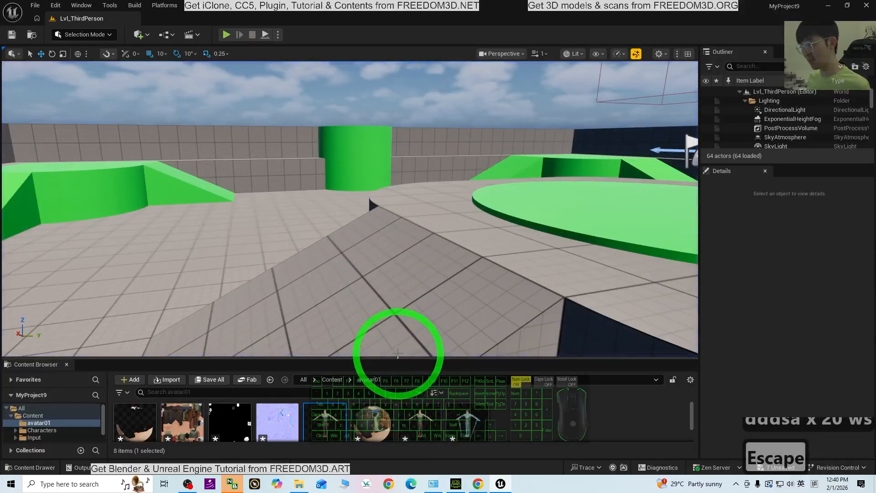
# Step: Enlarge the Content Browser and go up to the Content folder, then switch to the desktop and select the Freedom Animation Pipeline folder
pyautogui.moveTo(400, 357); pyautogui.dragTo(401, 301)
pyautogui.click(323, 362)
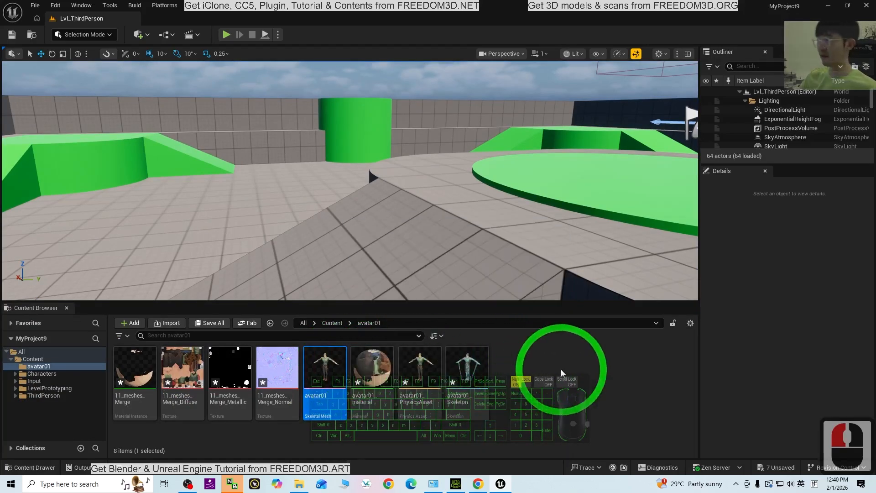
pyautogui.click(332, 323)
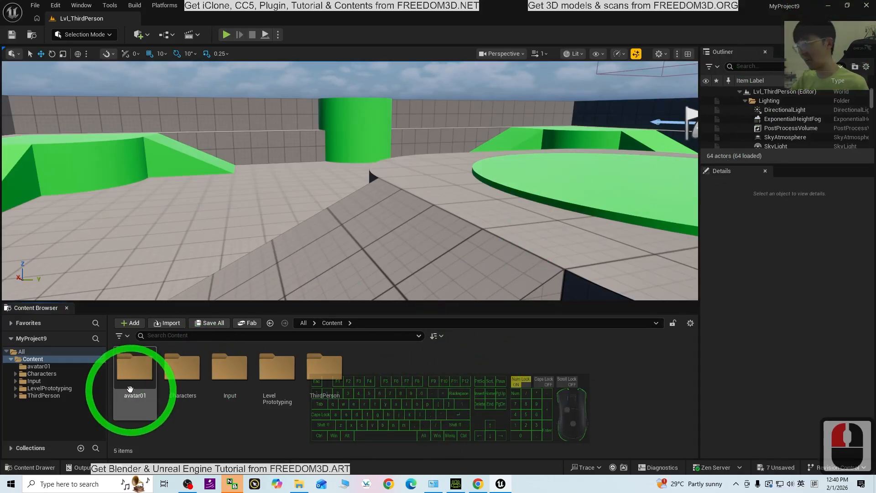
pyautogui.click(830, 6)
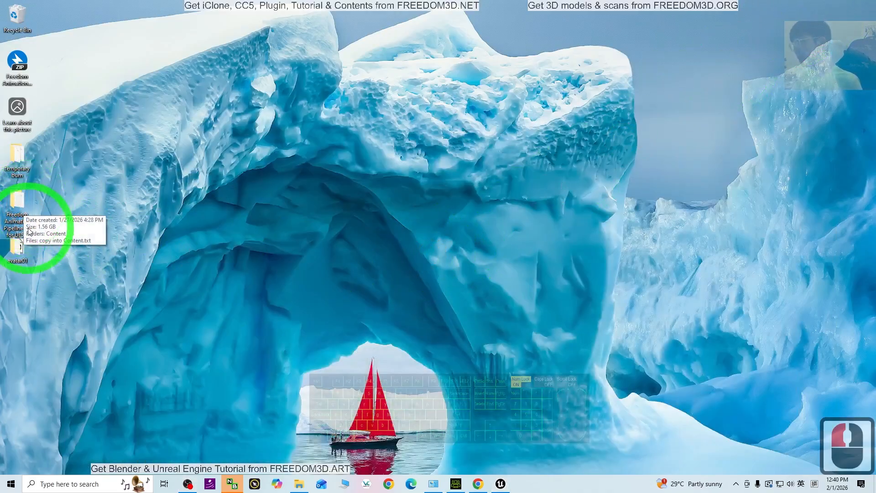
pyautogui.click(21, 210)
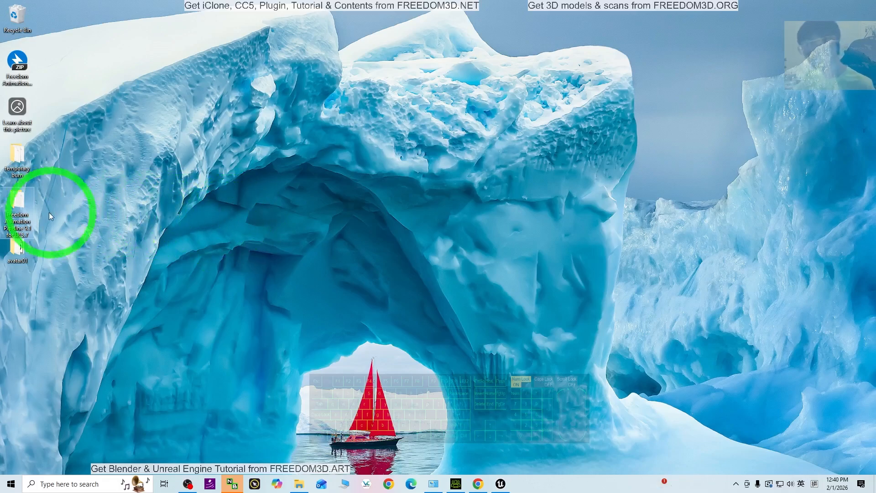
# Step: Open the Freedom Animation Pipeline 9.1 for UE5.7 folder, check inside its Content subfolder, and return to the parent folder
pyautogui.doubleClick(20, 203)
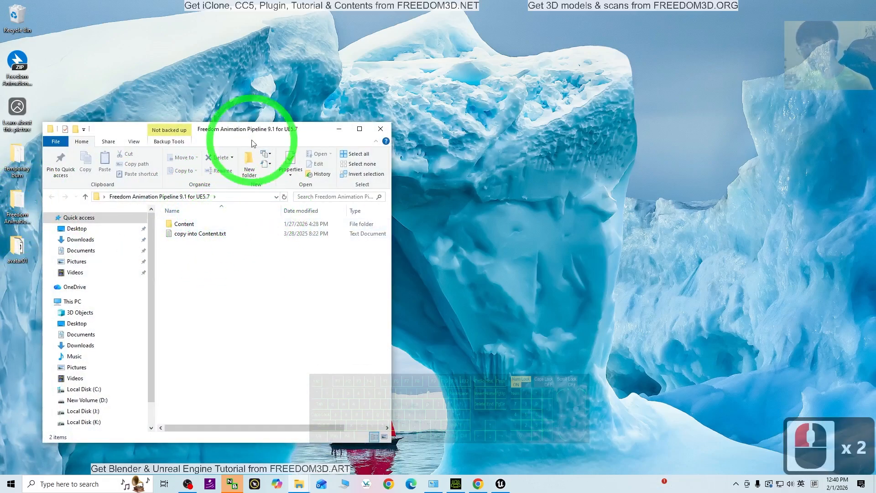
pyautogui.moveTo(252, 143); pyautogui.dragTo(441, 99)
pyautogui.click(369, 181)
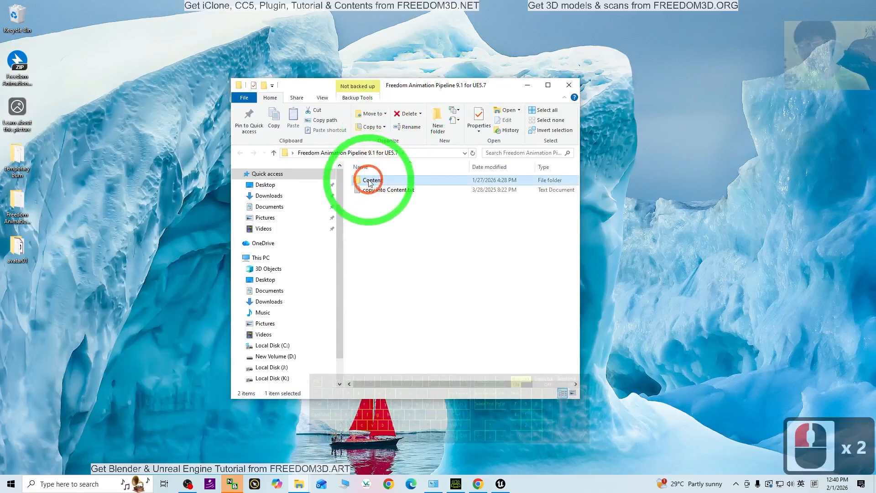
pyautogui.doubleClick(373, 181)
pyautogui.click(383, 181)
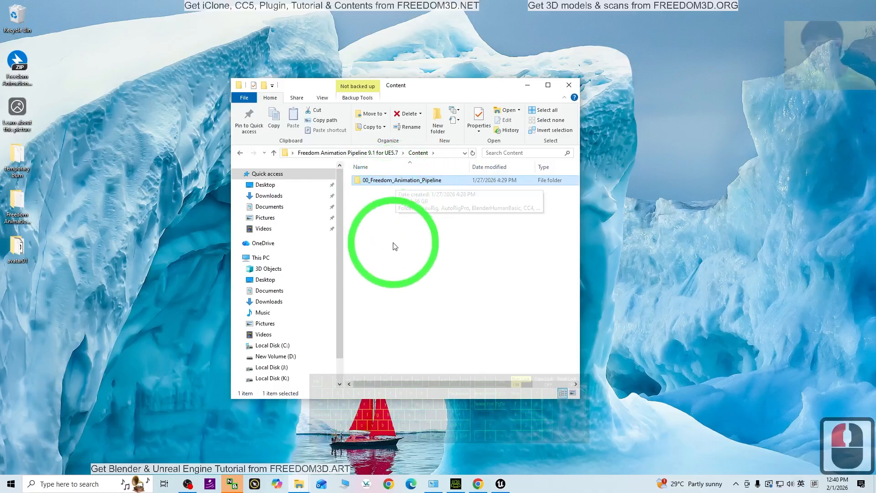
pyautogui.click(273, 156)
pyautogui.moveTo(435, 92); pyautogui.dragTo(281, 105)
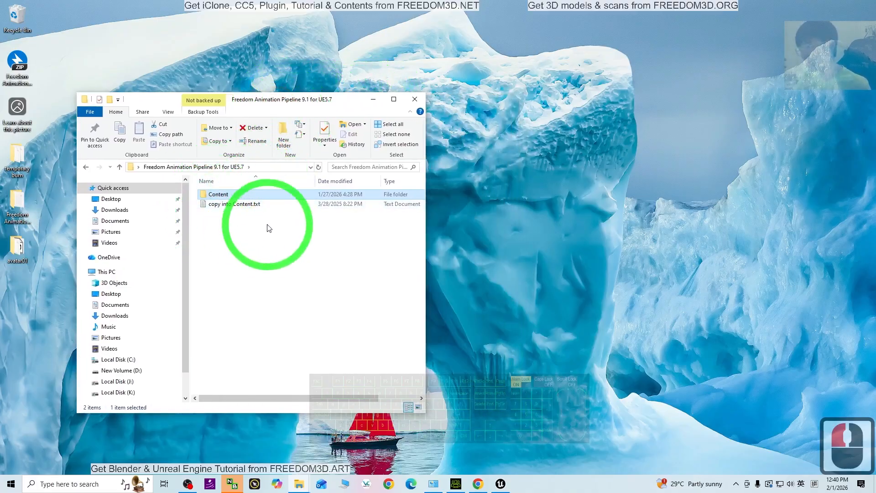
# Step: Open the Documents folder in a separate window and arrange it beside the Freedom Animation Pipeline window
pyautogui.rightClick(114, 226)
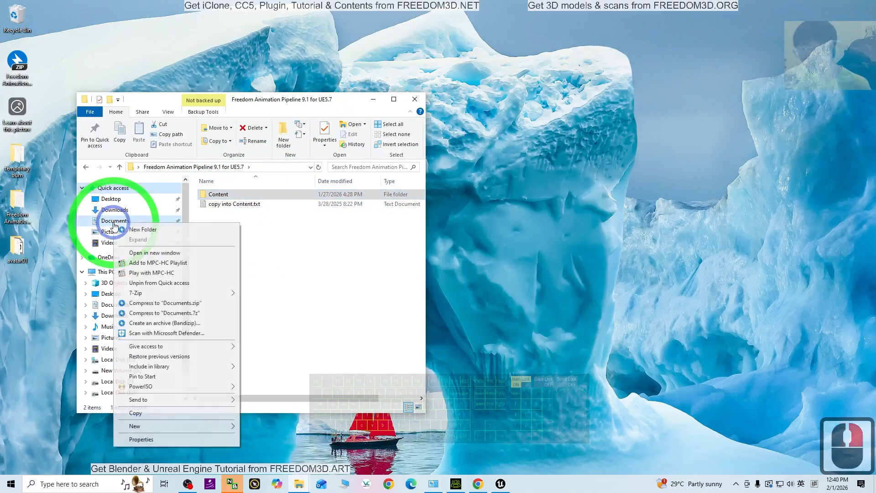
pyautogui.click(152, 255)
pyautogui.moveTo(245, 111); pyautogui.dragTo(567, 98)
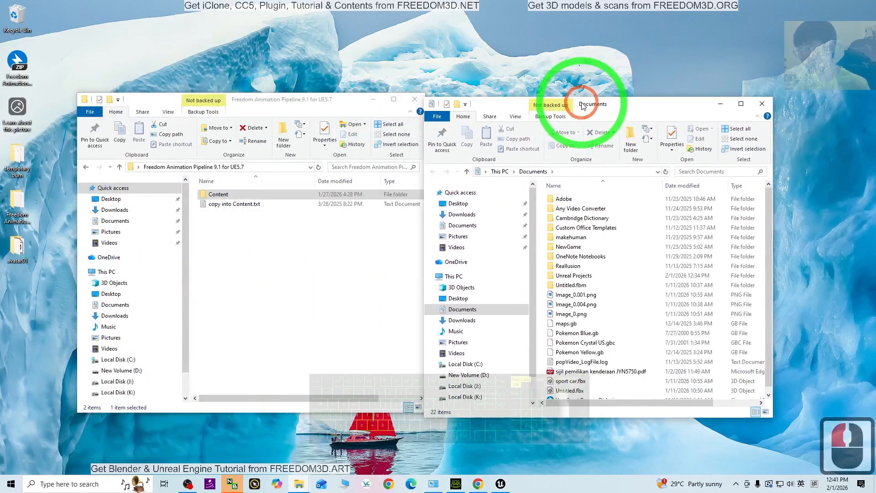
pyautogui.moveTo(351, 106)
pyautogui.mouseDown()
pyautogui.moveTo(335, 107)
pyautogui.moveTo(346, 107)
pyautogui.mouseUp()
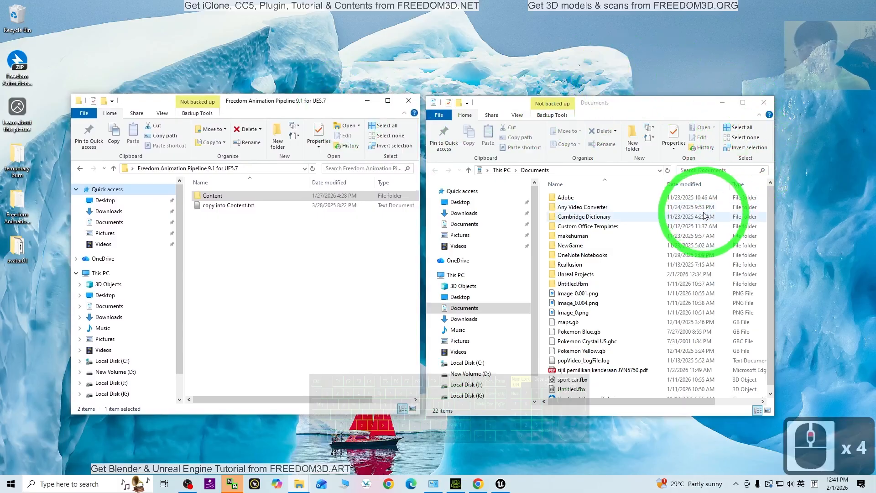
# Step: Open the MyProject9 folder within Unreal Projects and locate its Content folder
pyautogui.click(571, 275)
pyautogui.doubleClick(571, 275)
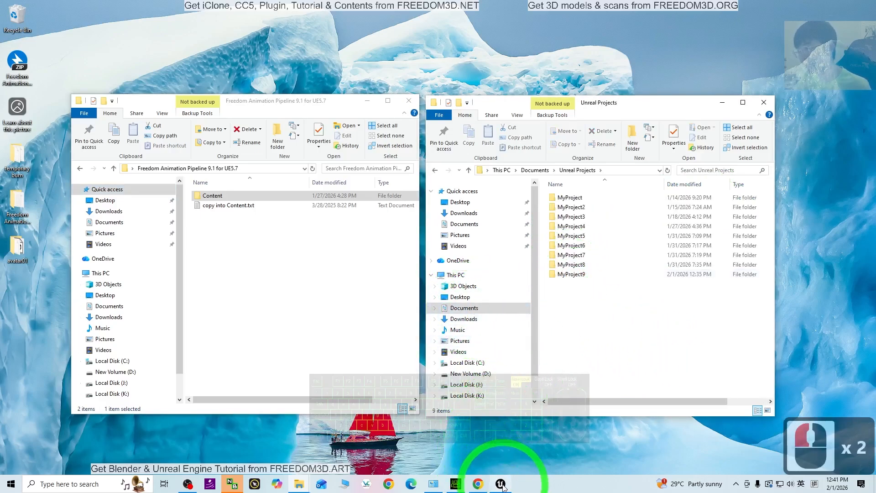
pyautogui.doubleClick(573, 276)
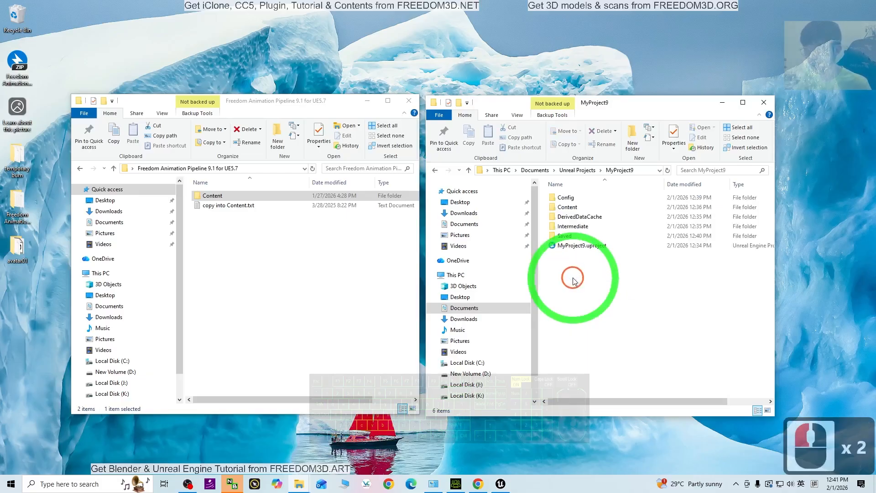
pyautogui.click(567, 208)
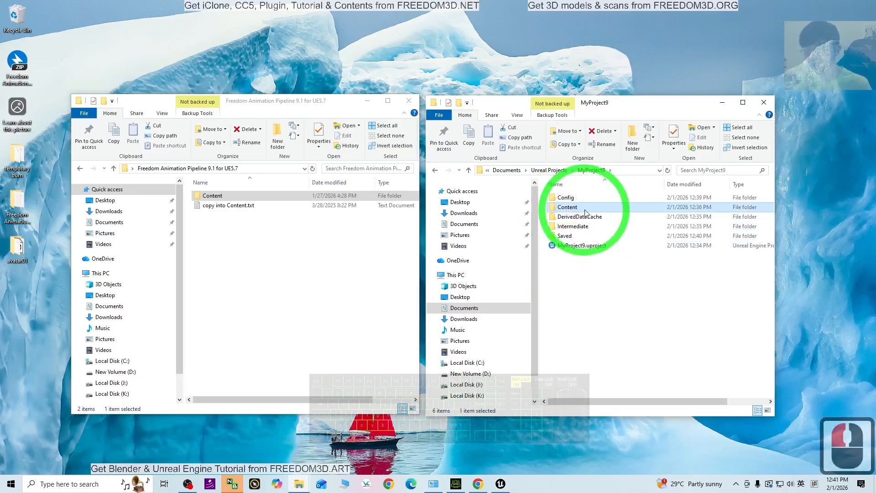
pyautogui.click(598, 288)
# Step: Copy the pipeline's Content folder and paste it into the MyProject9 project folder
pyautogui.click(206, 196)
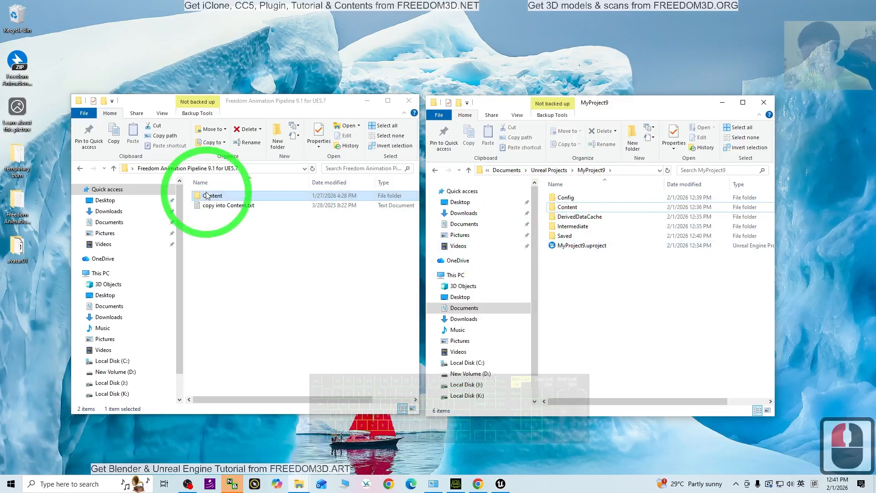
pyautogui.rightClick(210, 197)
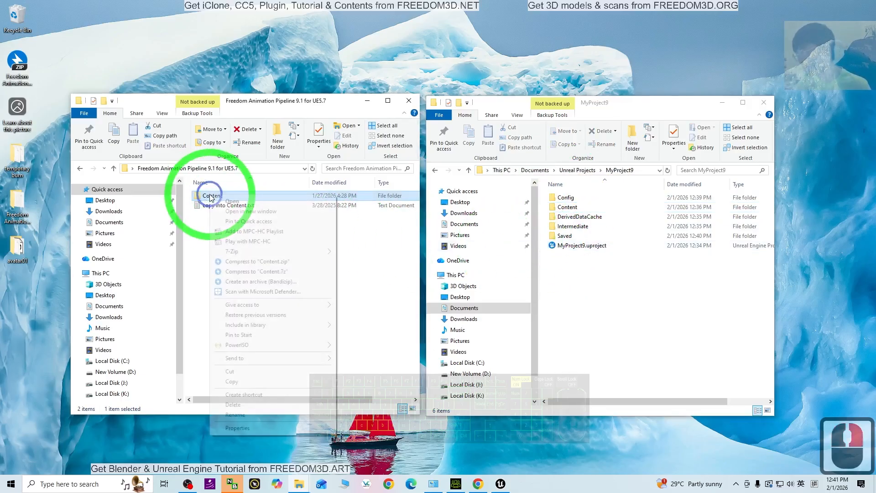
pyautogui.click(233, 383)
pyautogui.click(629, 169)
pyautogui.click(573, 274)
pyautogui.rightClick(588, 294)
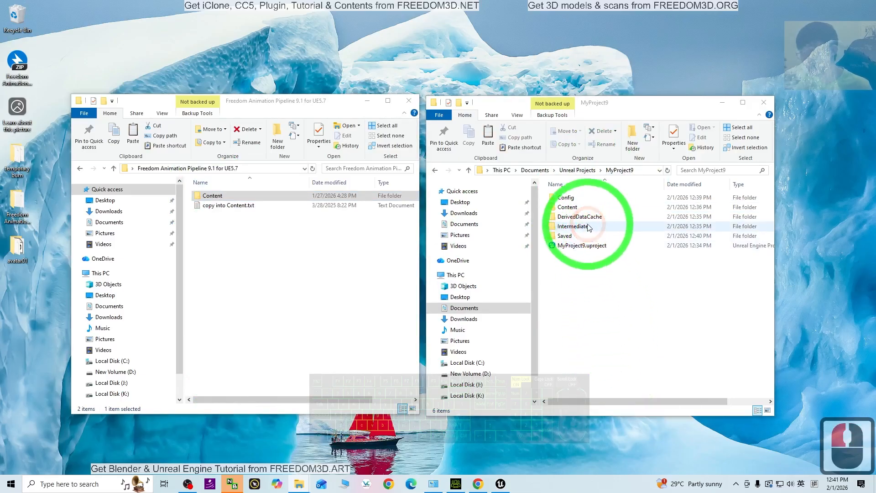
# Step: Compare both Content folders for 00_Freedom_Animation_Pipeline, then switch to Unreal Editor and find that folder in the project content
pyautogui.click(345, 195)
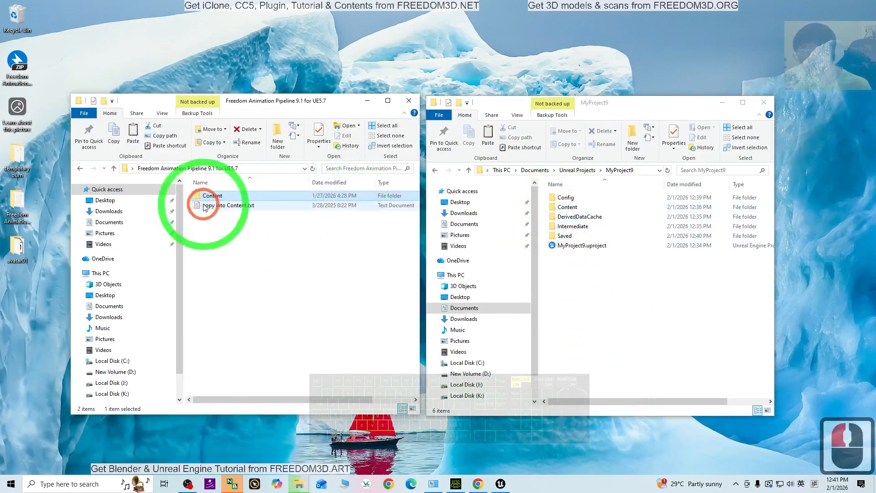
pyautogui.doubleClick(214, 196)
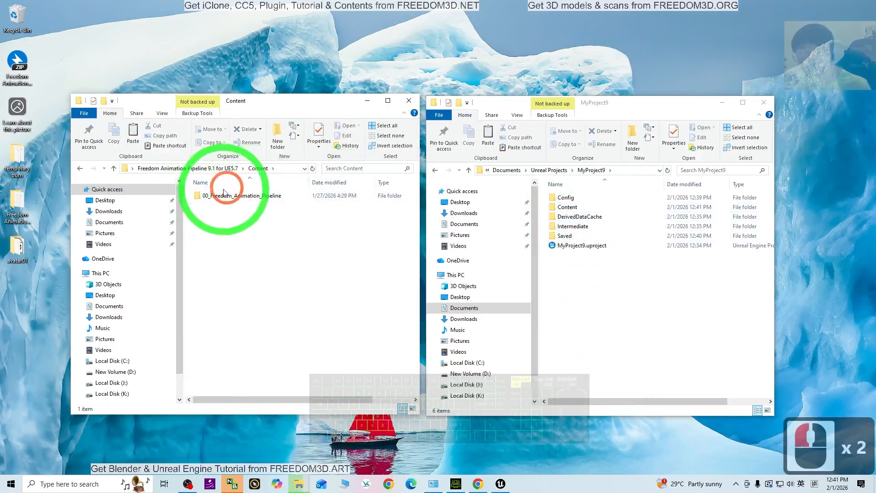
pyautogui.doubleClick(567, 207)
pyautogui.click(600, 330)
pyautogui.doubleClick(578, 217)
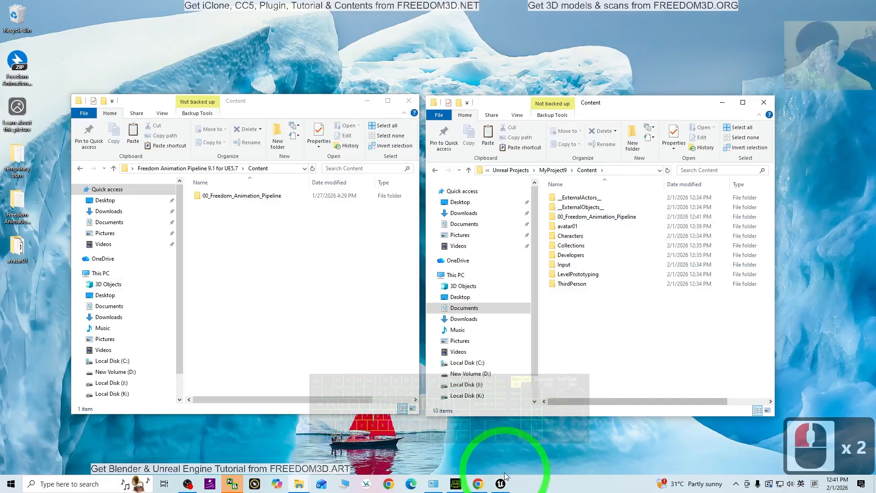
pyautogui.click(500, 484)
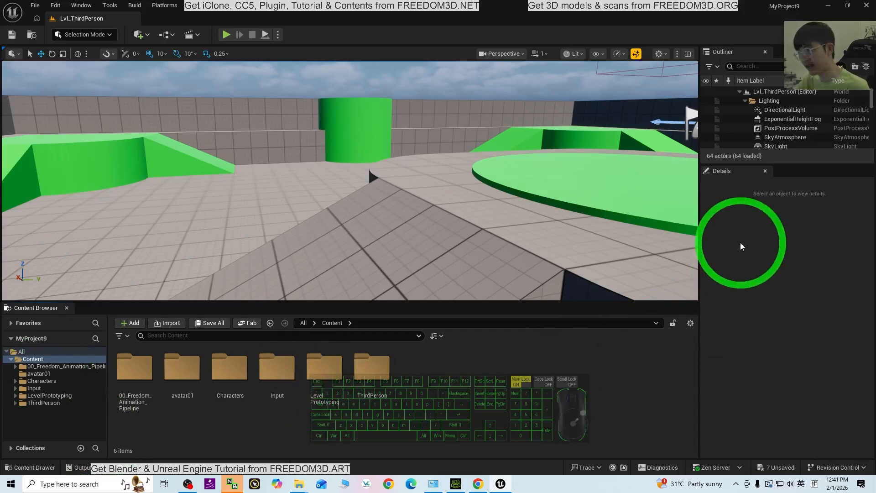
pyautogui.click(136, 379)
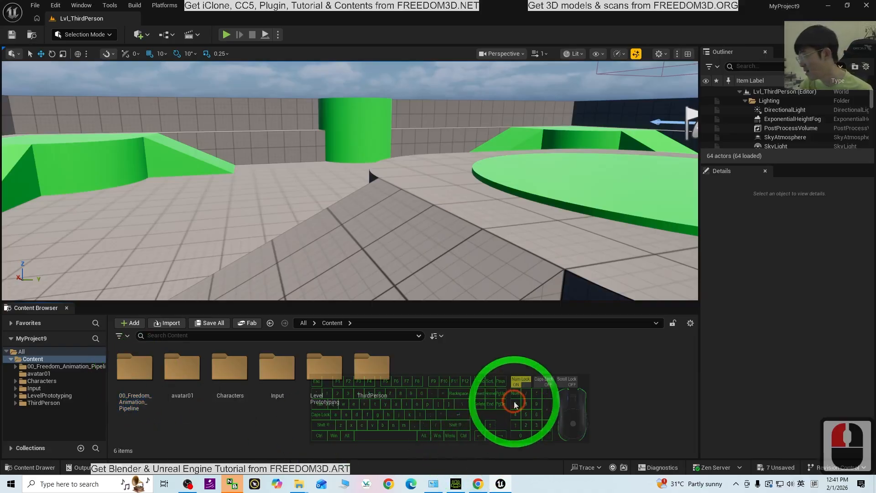
pyautogui.rightClick(236, 367)
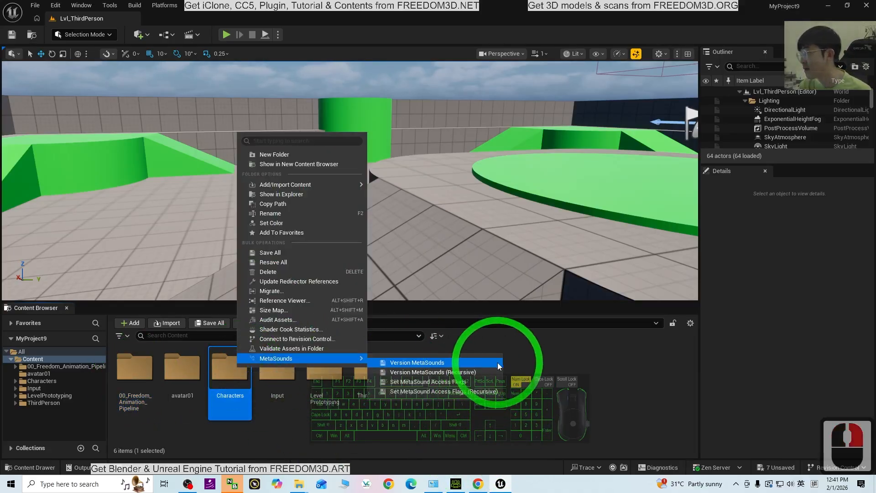
pyautogui.click(607, 401)
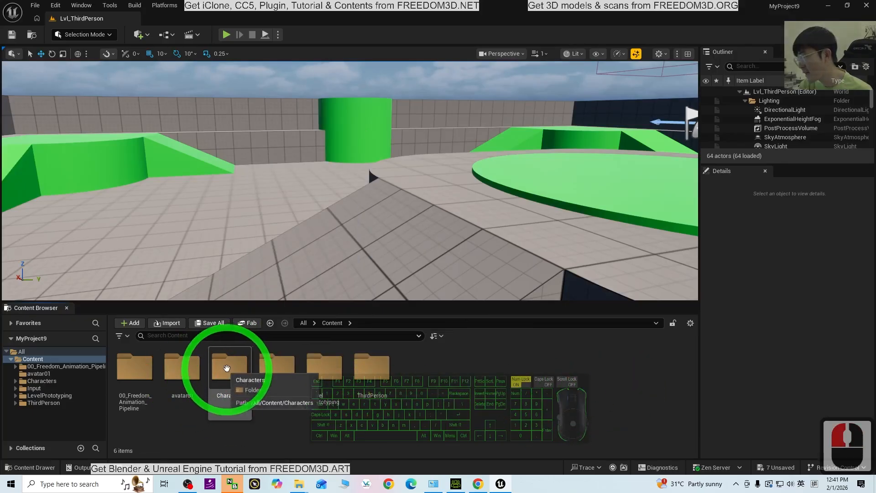
pyautogui.rightClick(229, 364)
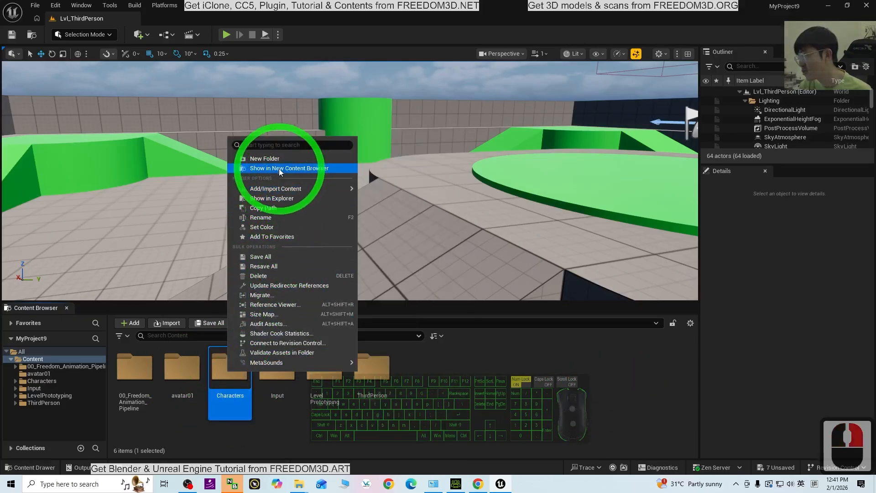
pyautogui.click(294, 168)
pyautogui.moveTo(381, 108); pyautogui.dragTo(438, 108)
pyautogui.click(670, 111)
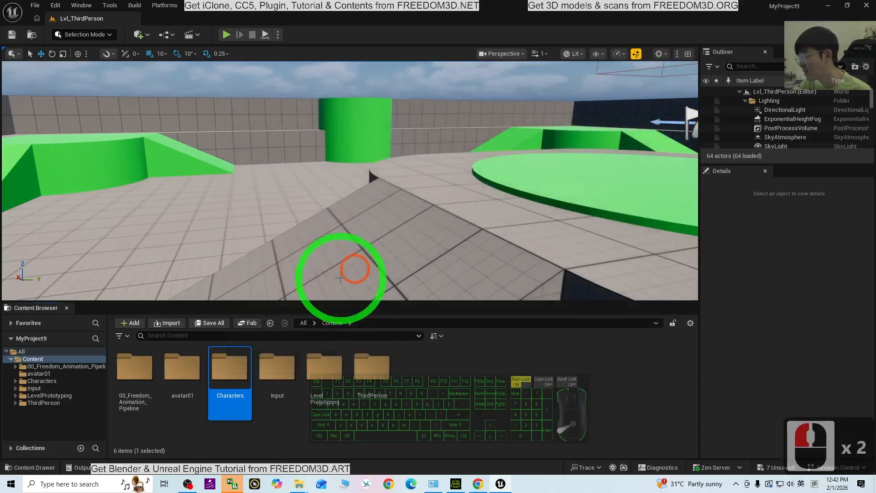
# Step: Show the avatar01 folder in a new Content Browser window and move it aside to keep the main browser accessible
pyautogui.rightClick(181, 372)
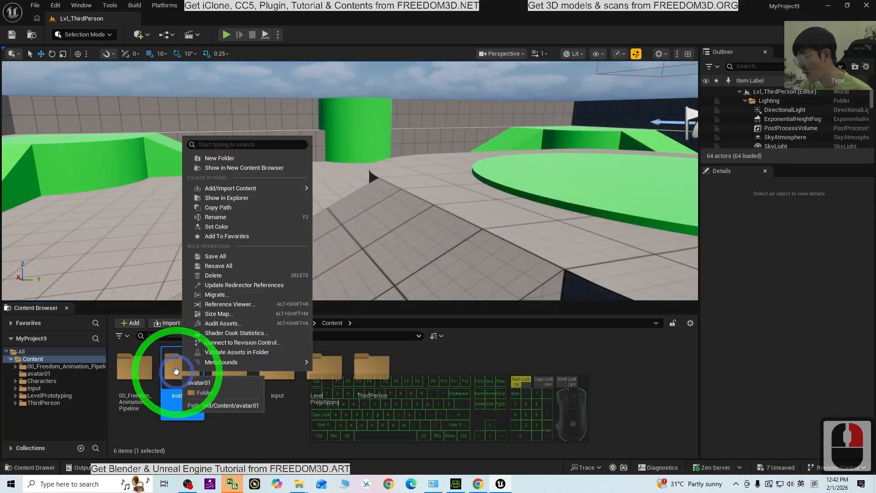
pyautogui.click(243, 168)
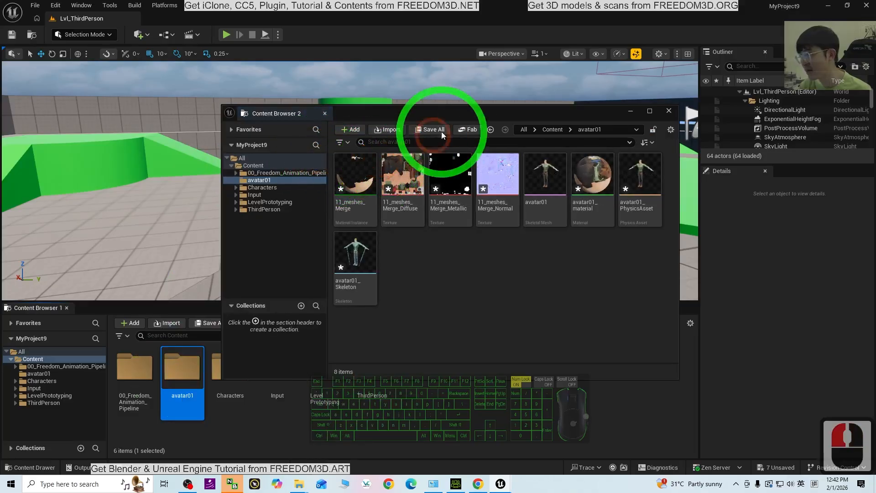
pyautogui.moveTo(470, 110); pyautogui.dragTo(630, 123)
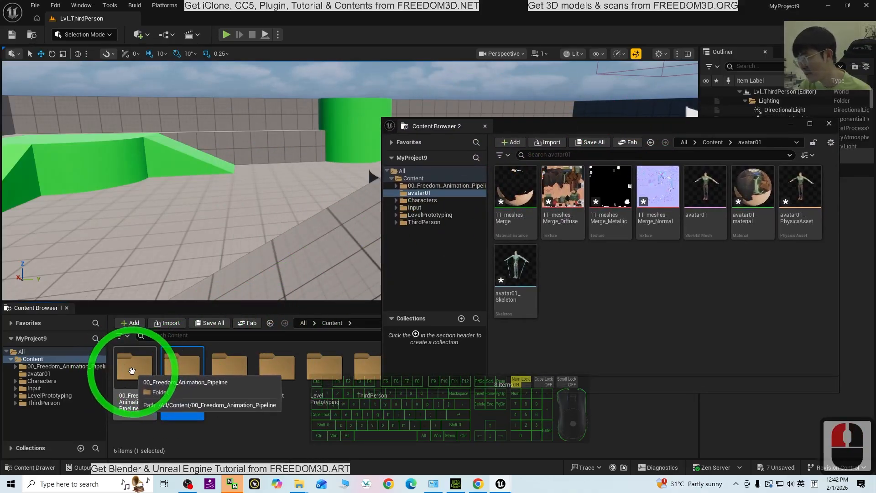
# Step: Show the 00_Freedom_Animation_Pipeline folder in another Content Browser window and tile it side by side with the avatar01 browser
pyautogui.rightClick(132, 370)
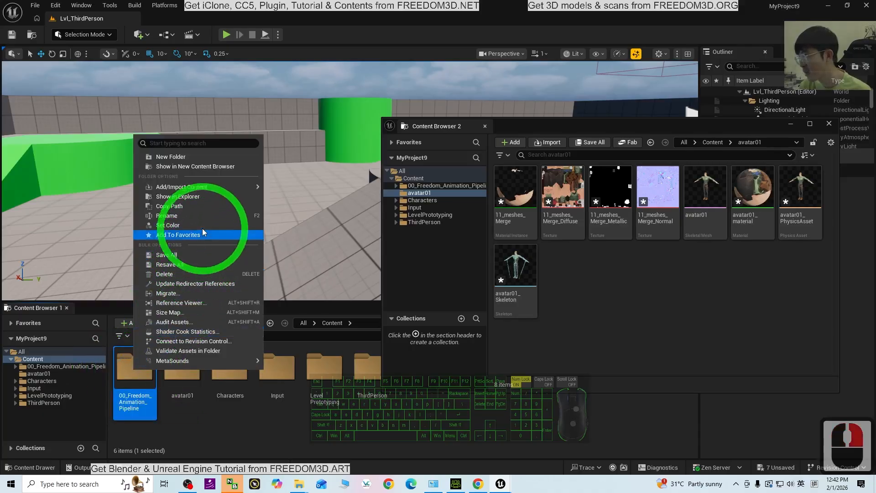
pyautogui.click(201, 166)
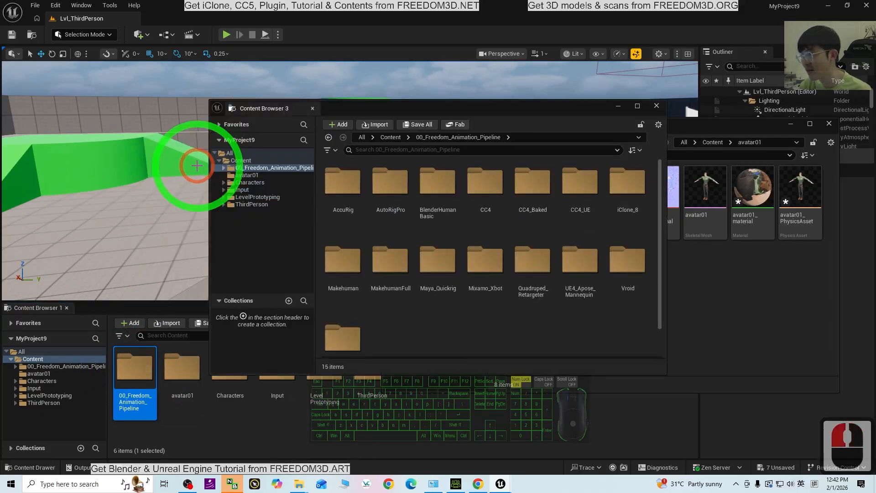
pyautogui.moveTo(477, 103); pyautogui.dragTo(1, 207)
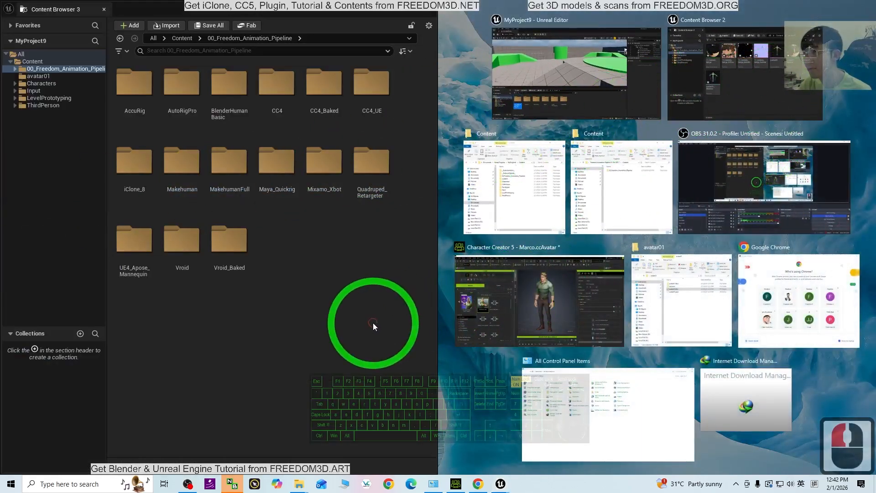
pyautogui.click(586, 157)
pyautogui.moveTo(692, 125); pyautogui.dragTo(874, 155)
pyautogui.click(690, 290)
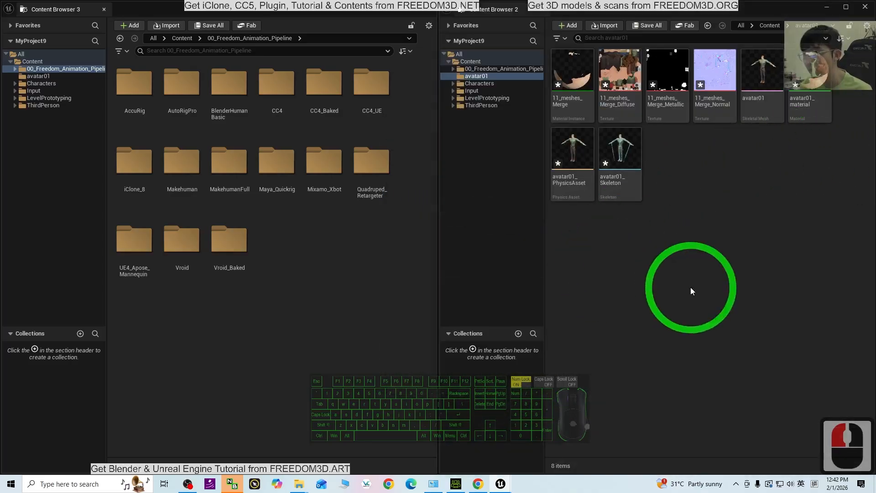
# Step: Open the CC4_Baked folder in the Freedom Animation Pipeline browser
pyautogui.click(323, 245)
pyautogui.click(369, 290)
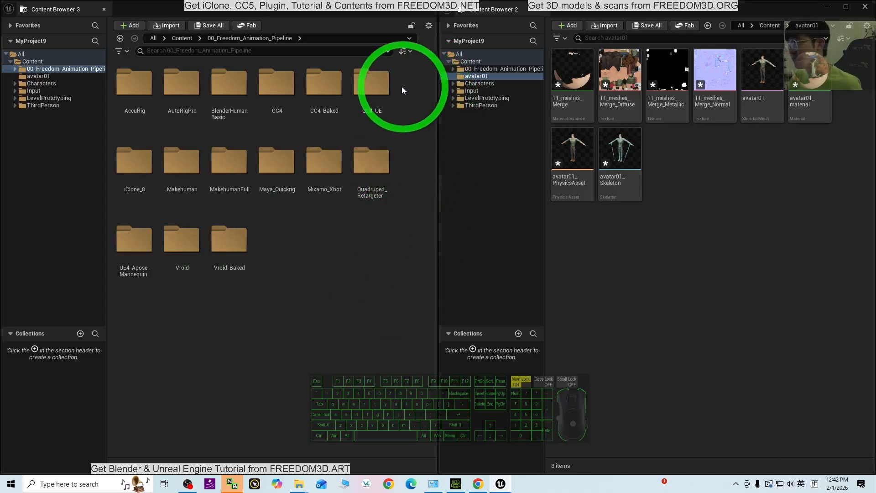
pyautogui.click(370, 91)
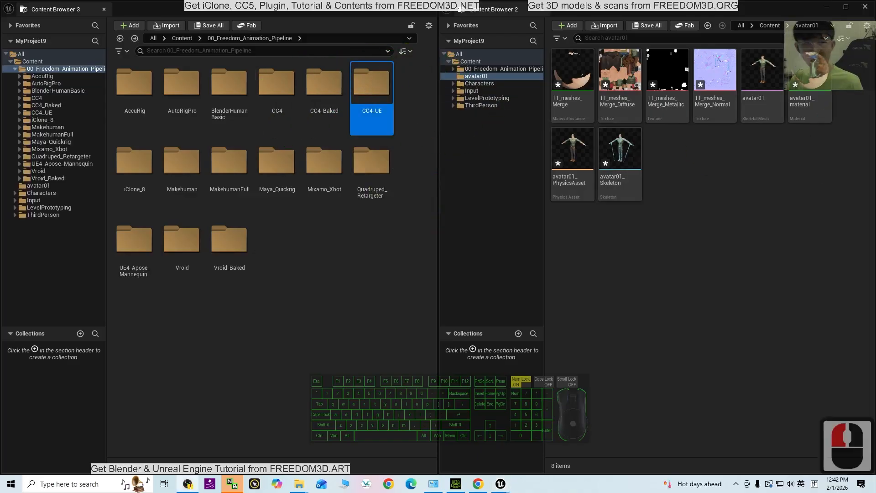
pyautogui.click(331, 104)
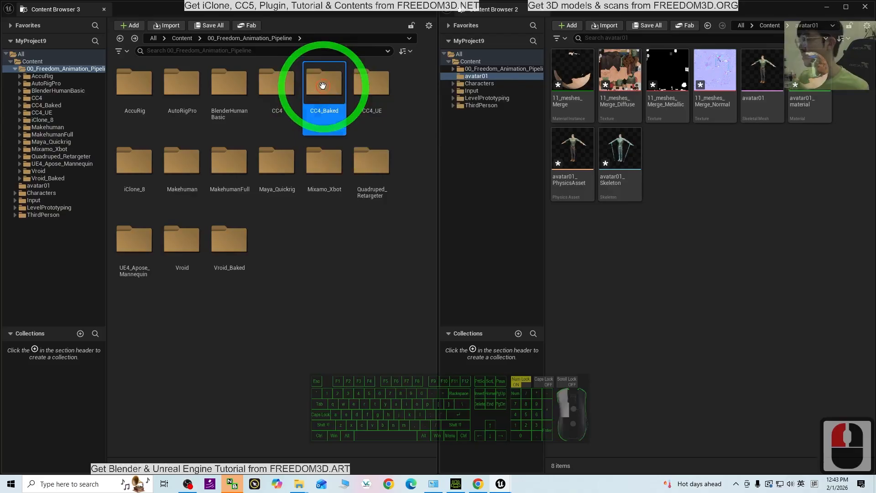
pyautogui.doubleClick(323, 101)
# Step: Review the skeleton and cc4_Baked IK Rig assets in the CC4_Baked folder
pyautogui.click(358, 232)
pyautogui.click(361, 228)
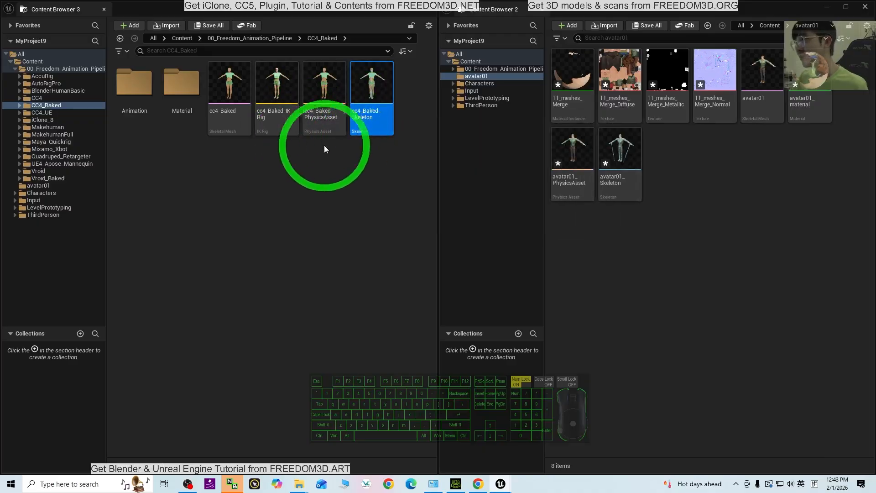
pyautogui.click(281, 96)
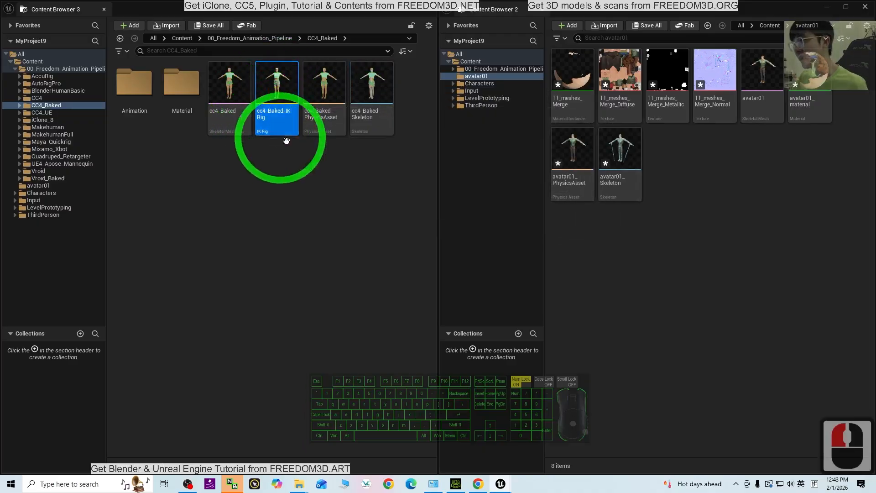
pyautogui.doubleClick(279, 85)
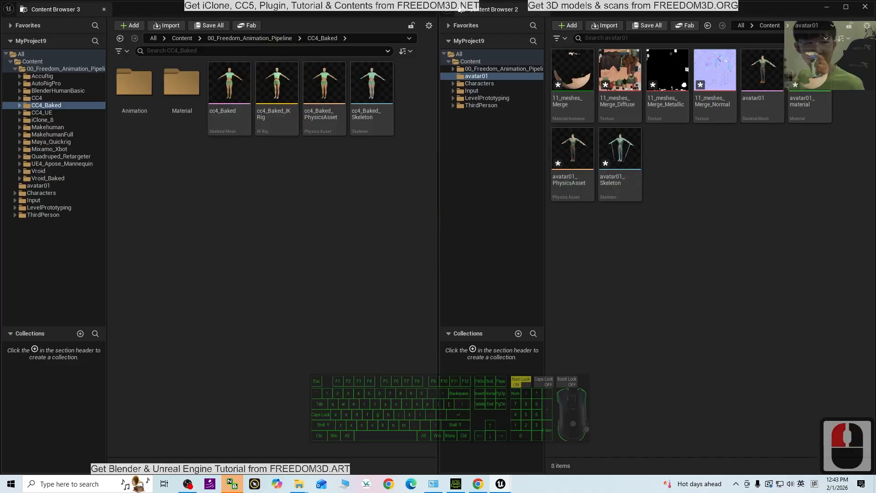
# Step: Duplicate cc4_Baked_IKRig in the CC4_Baked folder and move the duplicate into the avatar01 folder
pyautogui.rightClick(276, 90)
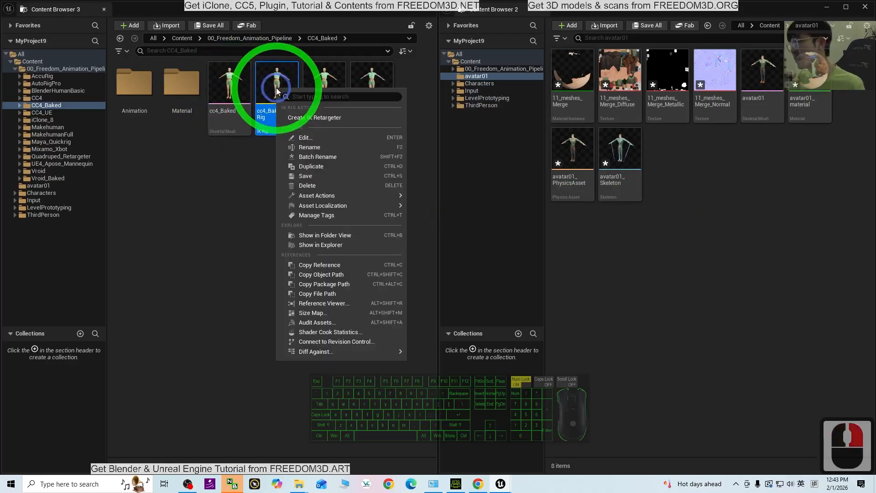
pyautogui.click(311, 166)
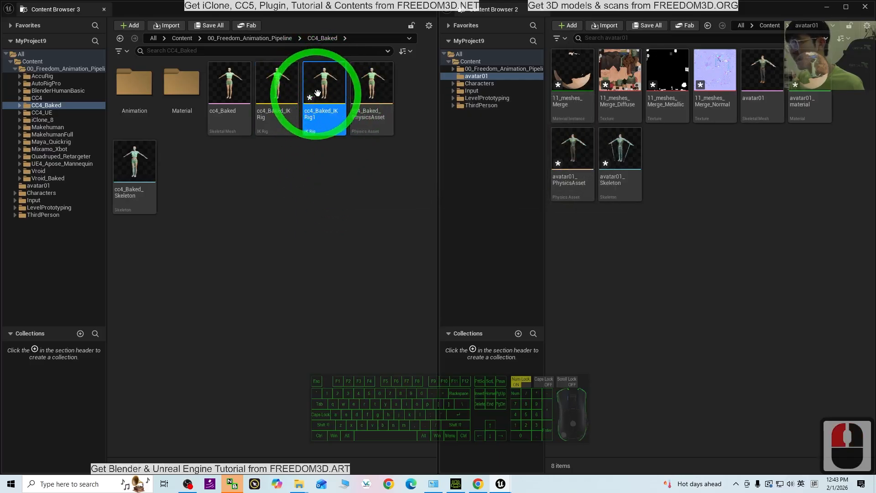
pyautogui.moveTo(321, 86); pyautogui.dragTo(682, 162)
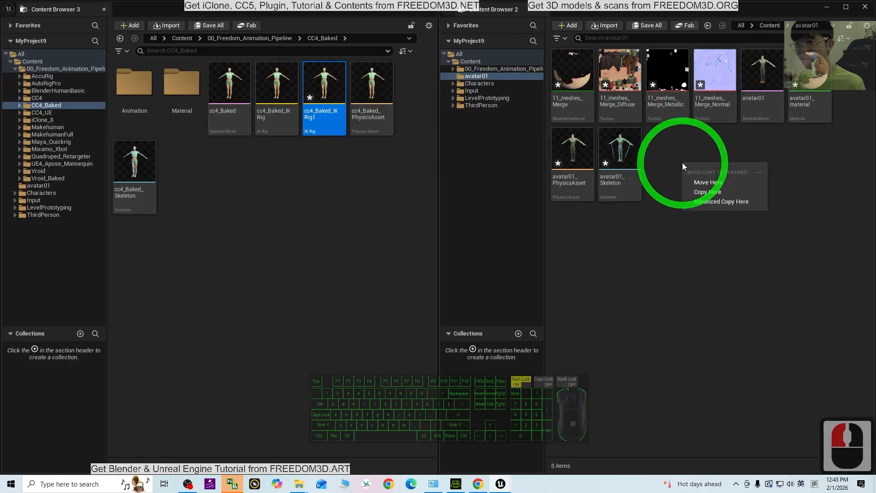
pyautogui.click(710, 183)
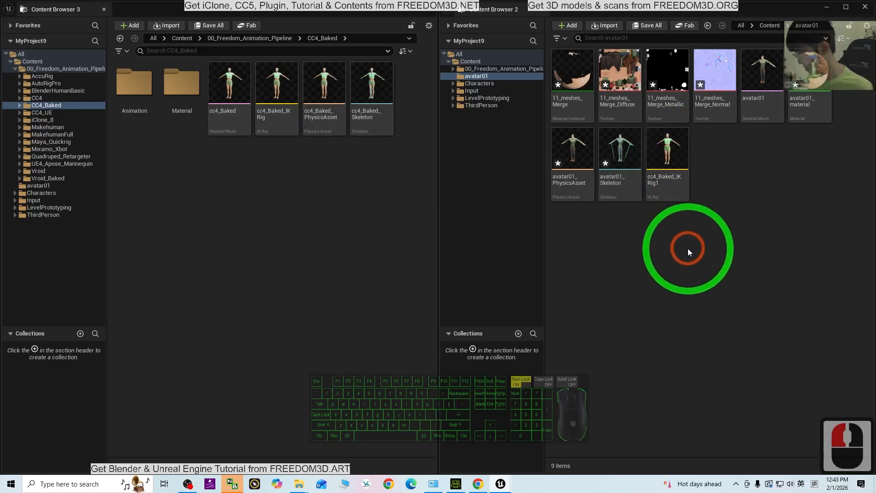
pyautogui.keyDown('ctrl'); pyautogui.scroll(1, 688, 249); pyautogui.keyUp('ctrl')
pyautogui.keyDown('ctrl'); pyautogui.scroll(4, 688, 252); pyautogui.keyUp('ctrl')
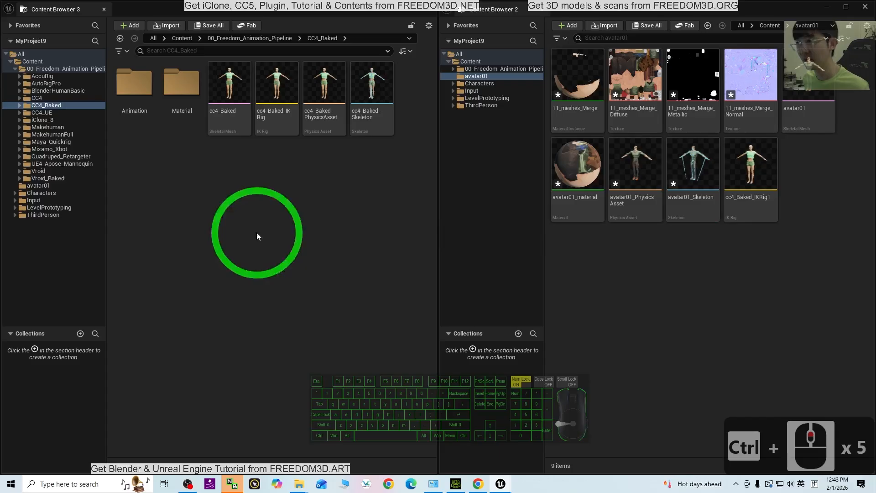
pyautogui.click(255, 220)
pyautogui.keyDown('ctrl'); pyautogui.scroll(5, 274, 220); pyautogui.keyUp('ctrl')
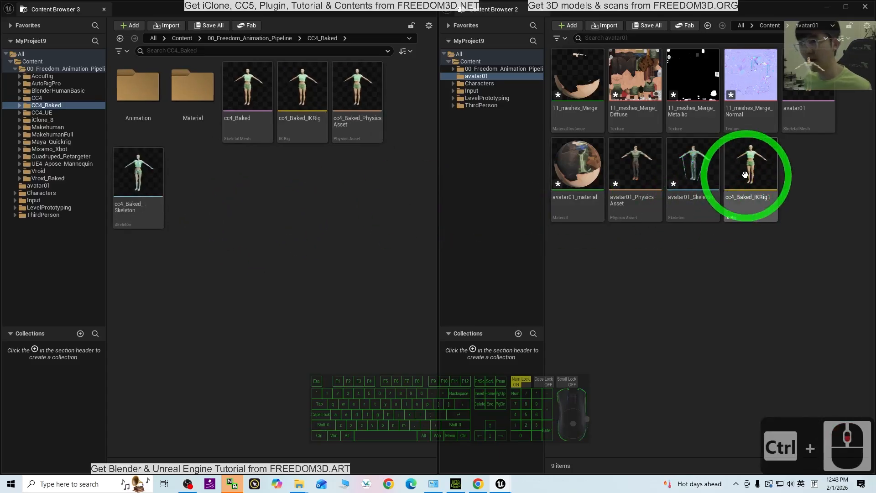
# Step: Rename the duplicated IK Rig in the avatar01 folder to avatar01_IKRig
pyautogui.click(759, 163)
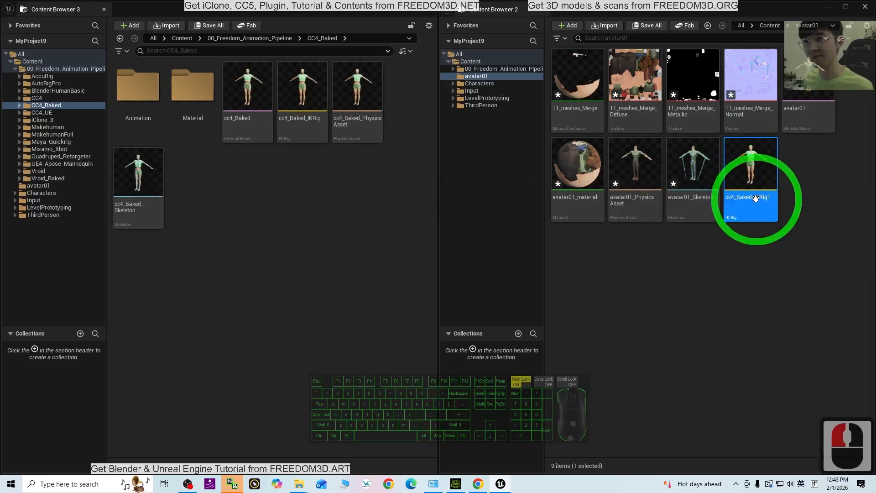
pyautogui.moveTo(744, 209)
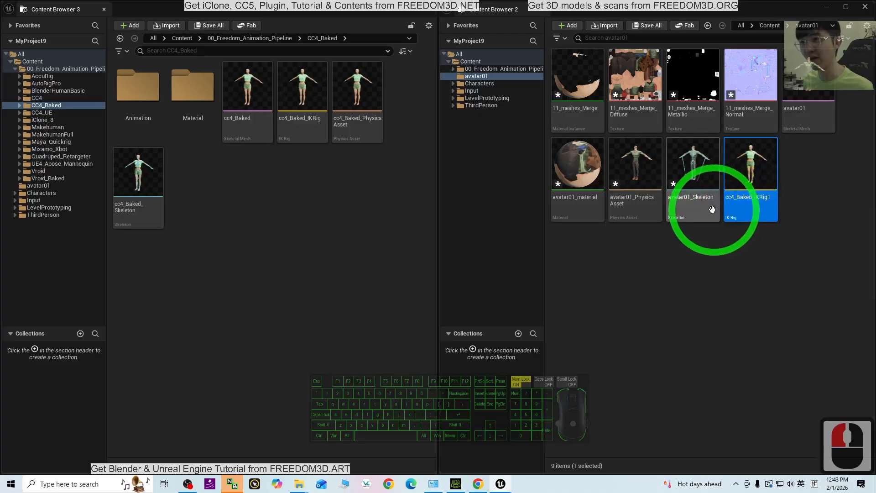
pyautogui.click(751, 207)
pyautogui.press('F2')
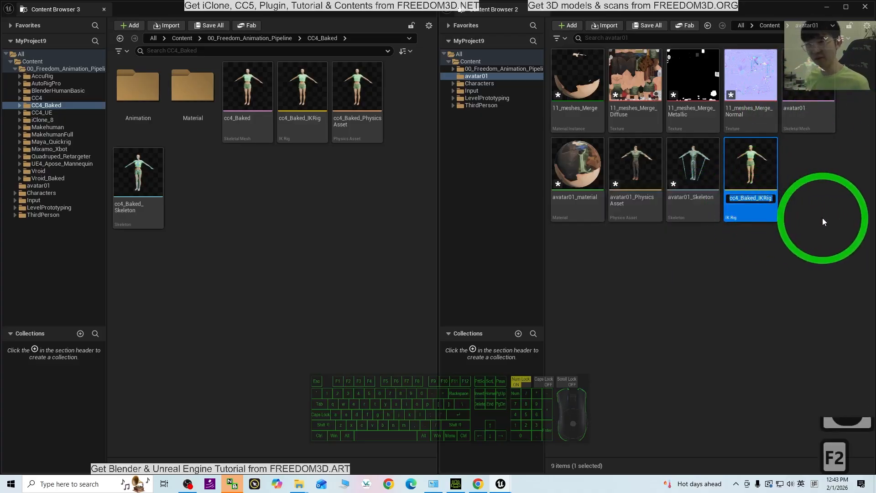
pyautogui.write('avat')
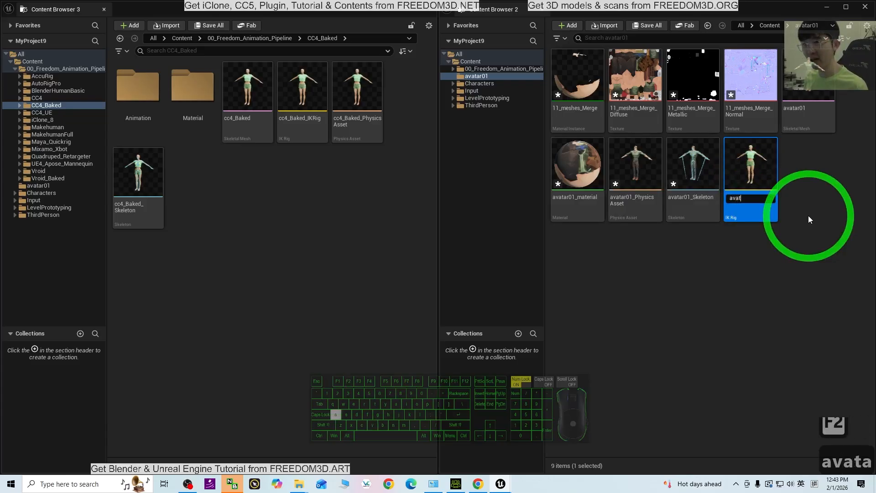
pyautogui.write('ar01_')
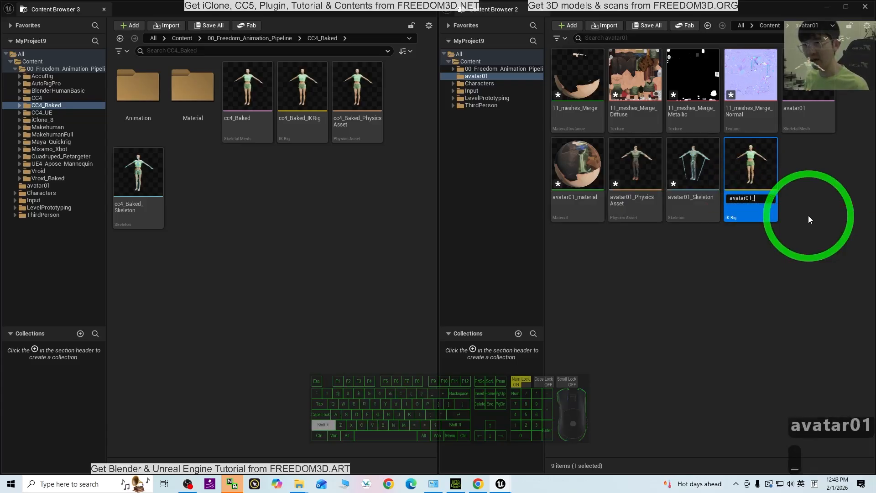
pyautogui.write('IKRig')
pyautogui.press('Return')
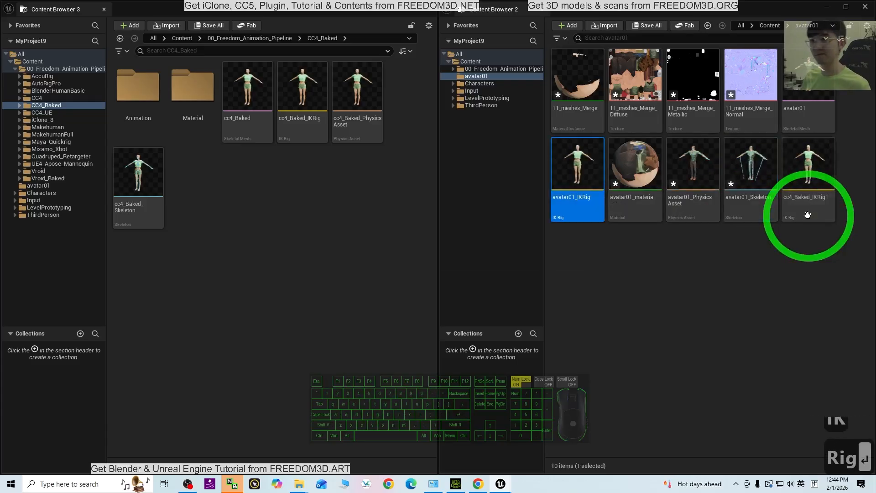
# Step: Set the preview skeletal mesh of avatar01_IKRig to avatar01, then save and close the IK Rig
pyautogui.doubleClick(576, 162)
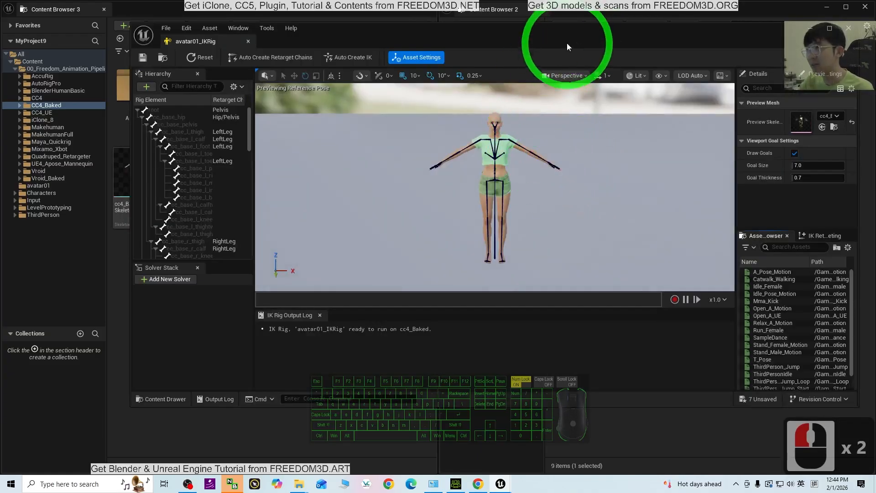
pyautogui.doubleClick(566, 43)
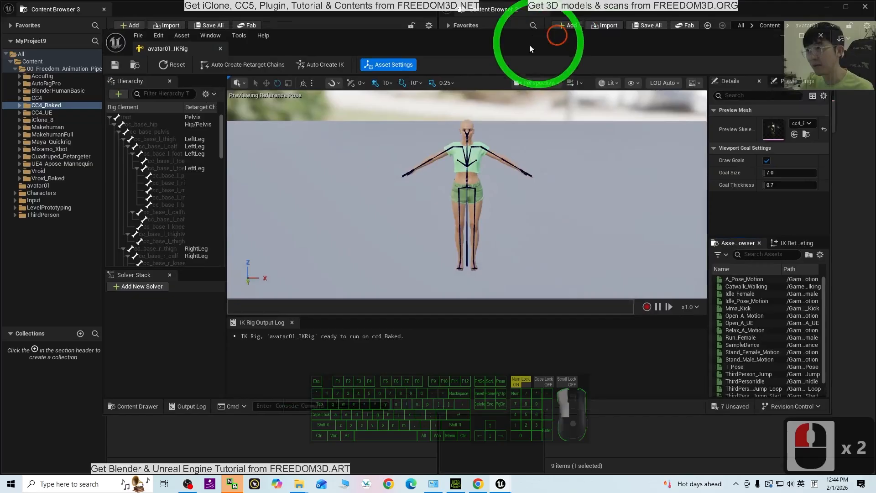
pyautogui.scroll(2, 576, 215)
pyautogui.scroll(-2, 566, 214)
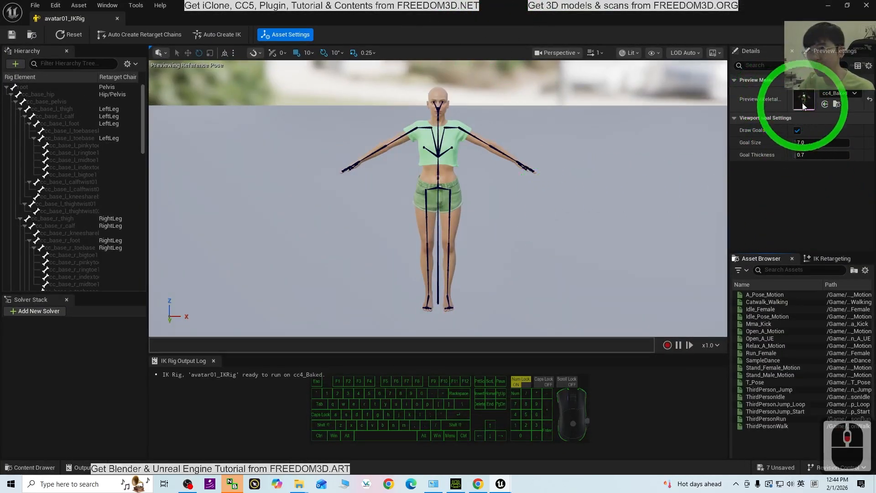
pyautogui.click(844, 95)
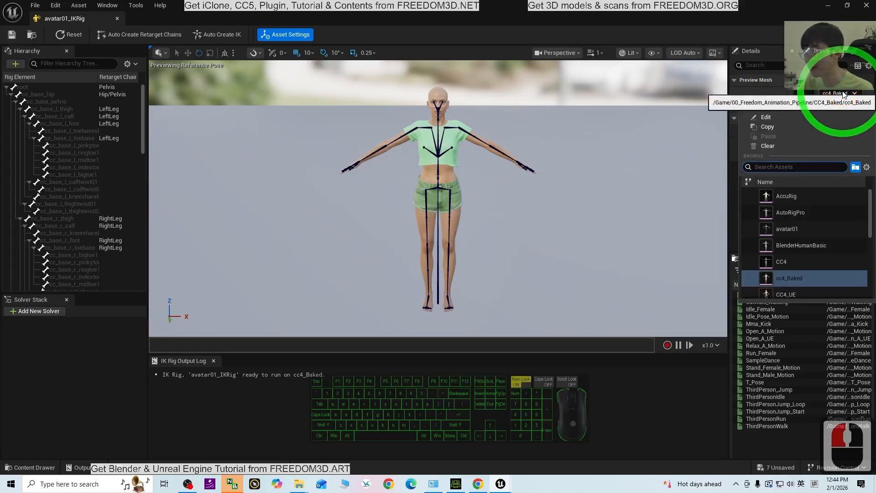
pyautogui.moveTo(870, 205)
pyautogui.mouseDown()
pyautogui.moveTo(870, 231)
pyautogui.moveTo(875, 205)
pyautogui.mouseUp()
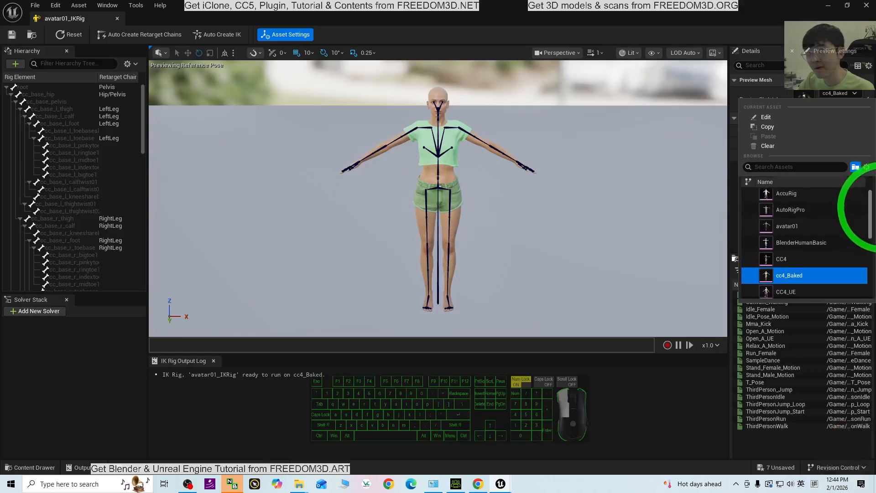
pyautogui.doubleClick(806, 228)
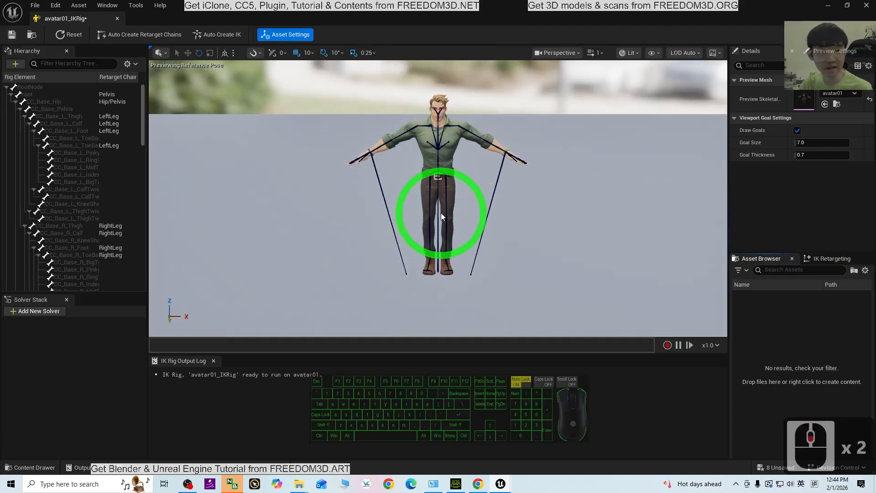
pyautogui.click(12, 36)
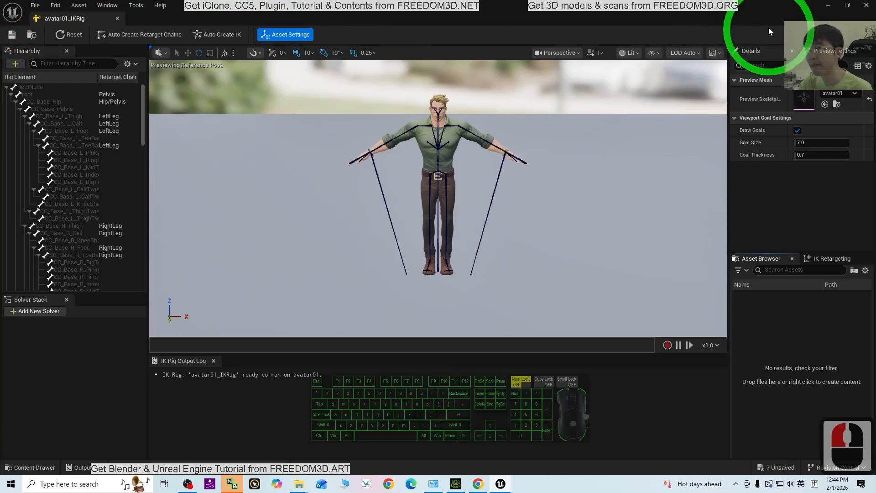
pyautogui.click(866, 9)
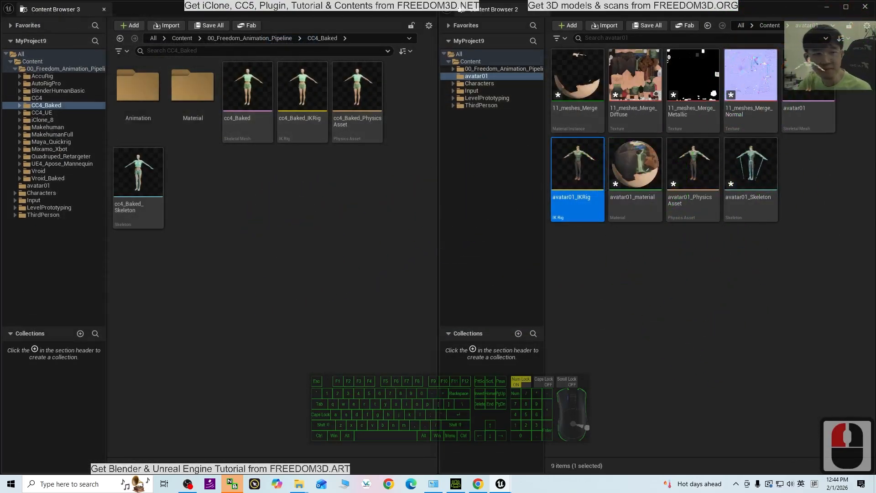
# Step: Open avatar01_Skeleton and show the retargeting options for its bones in the skeleton tree
pyautogui.click(328, 238)
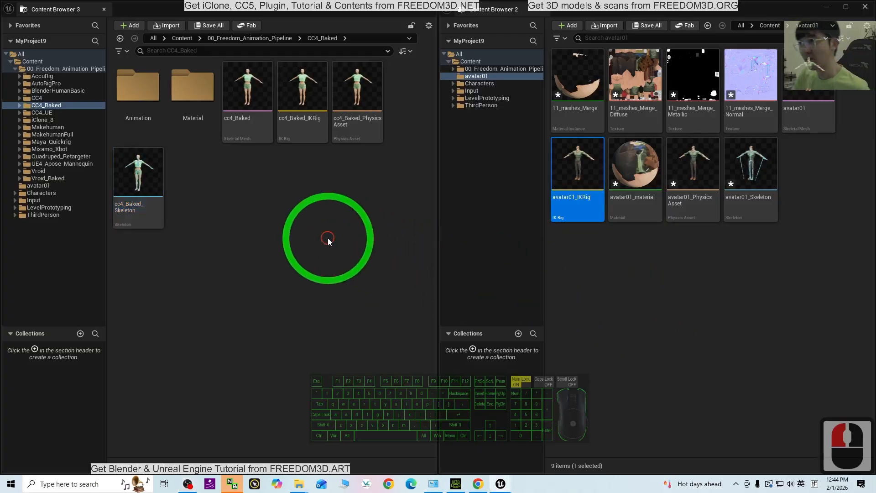
pyautogui.click(755, 339)
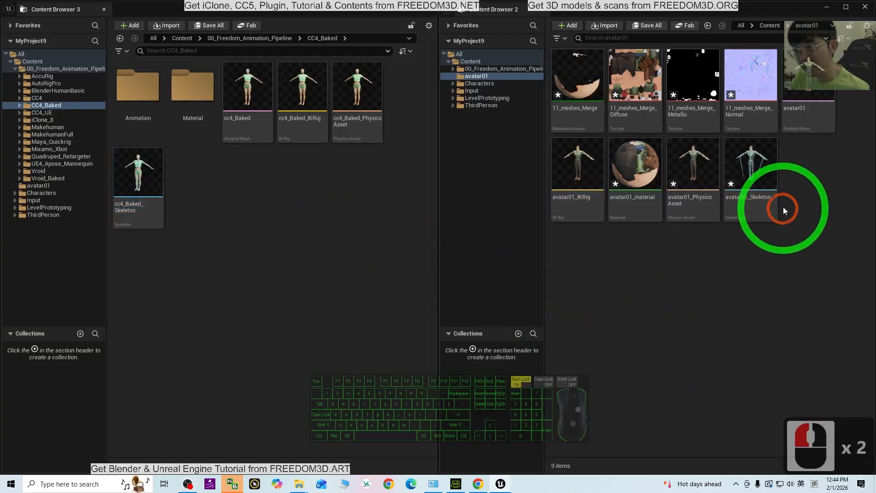
pyautogui.doubleClick(753, 176)
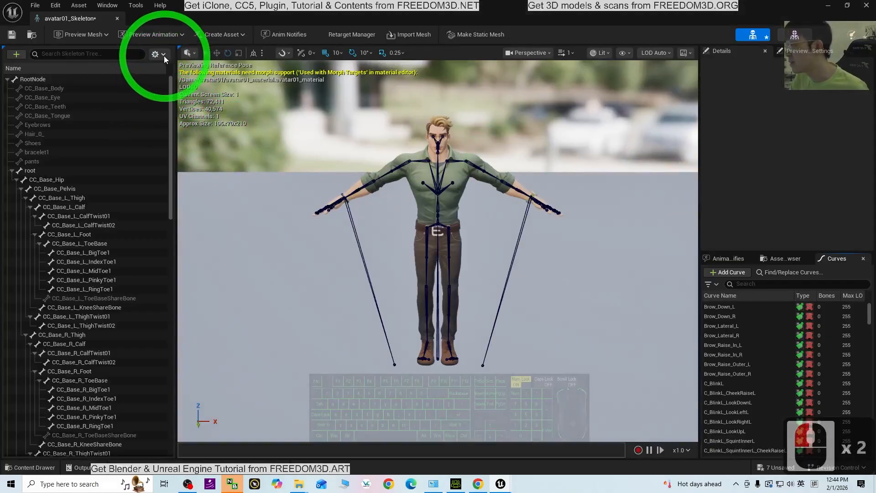
pyautogui.click(163, 56)
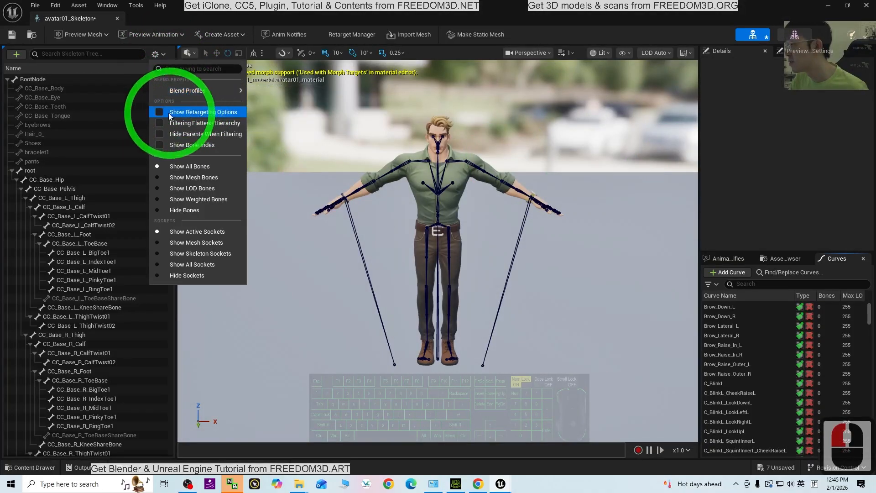
pyautogui.click(162, 113)
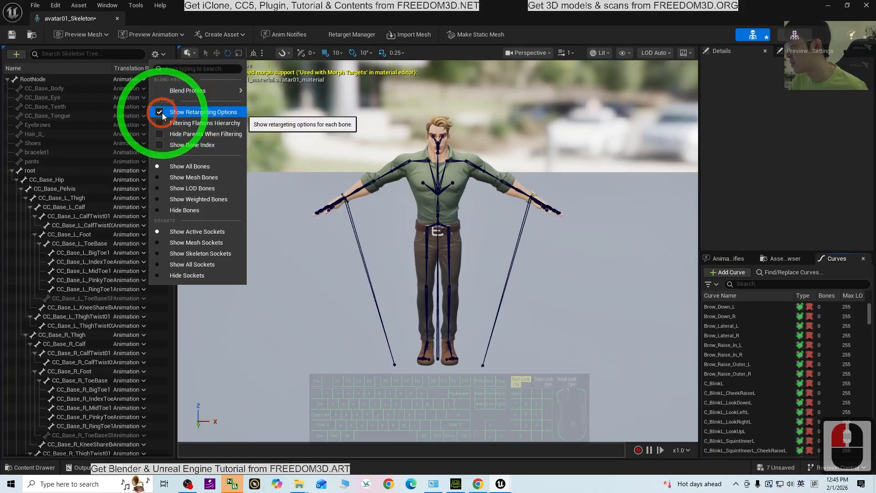
pyautogui.click(160, 5)
pyautogui.click(135, 80)
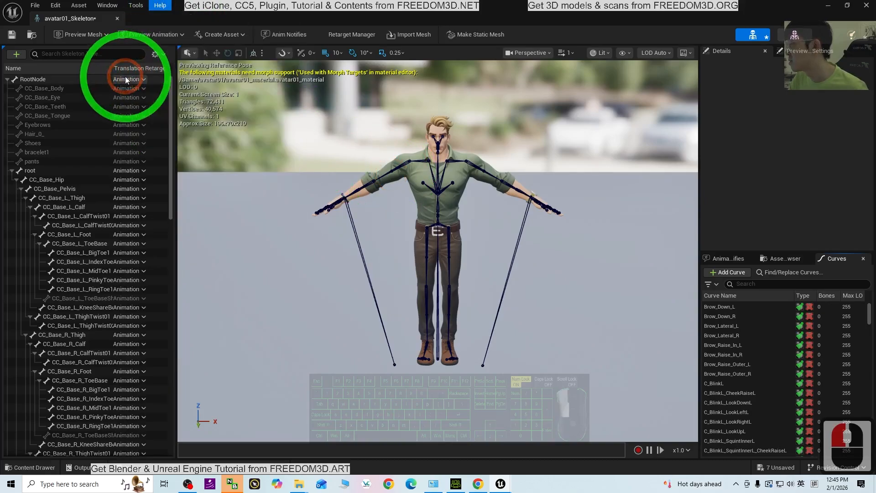
pyautogui.click(135, 80)
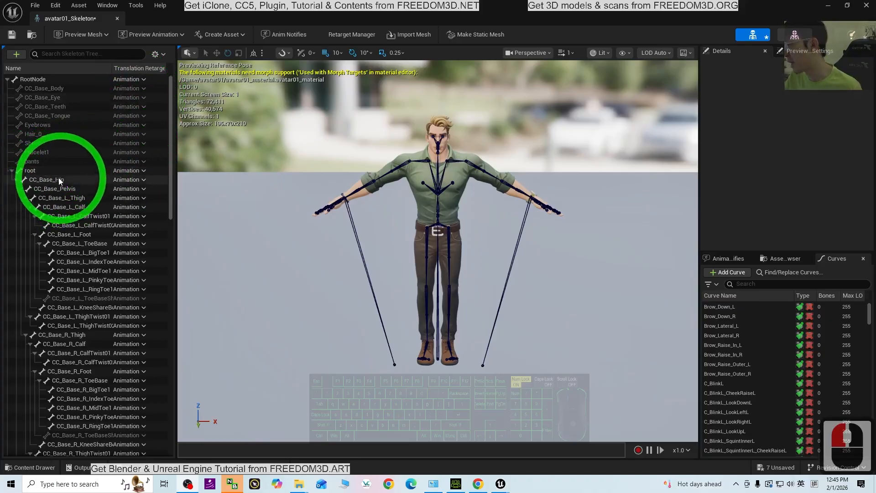
# Step: Set translation retargeting of the root and CC_Base_Hip bones to Animation Scaled, then save and close avatar01_Skeleton
pyautogui.click(131, 171)
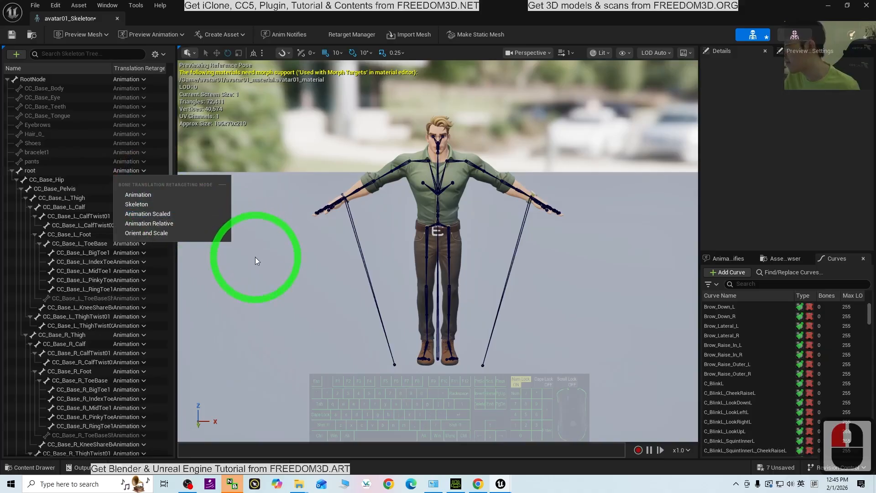
pyautogui.click(159, 214)
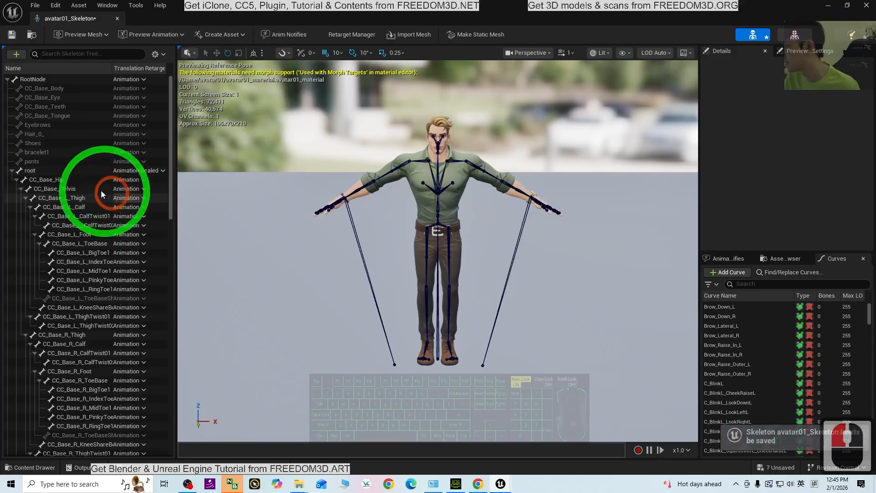
pyautogui.click(134, 181)
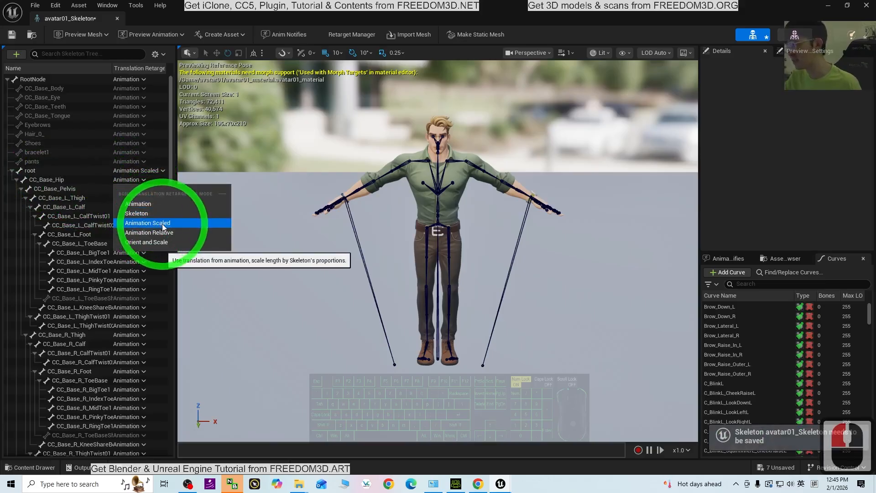
pyautogui.click(163, 223)
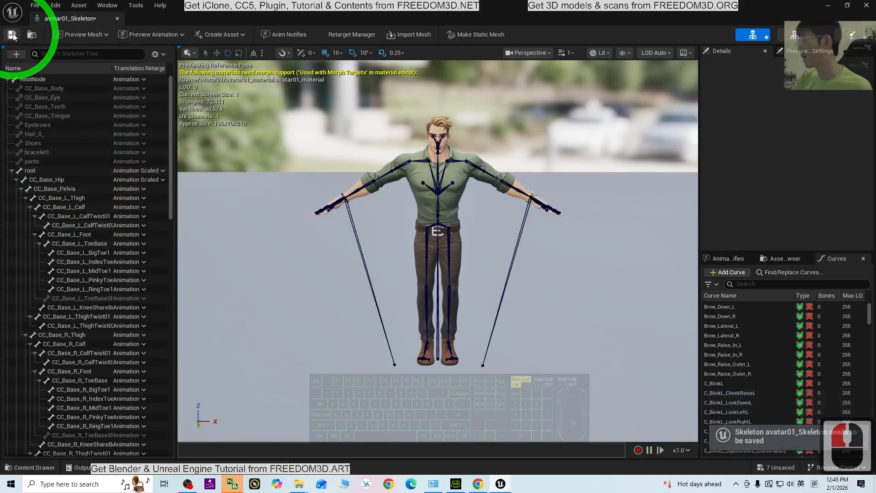
pyautogui.click(868, 7)
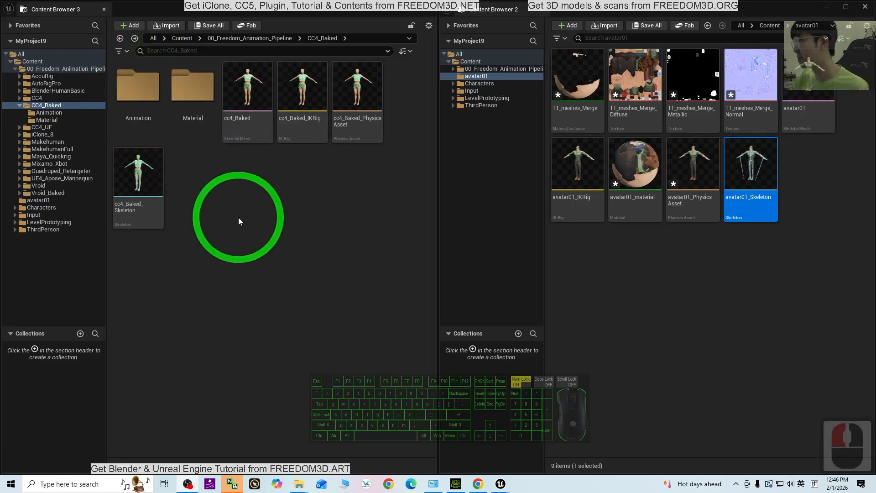
# Step: Look at the animation assets in the CC4_Baked Animation folder and return to the 00_Freedom_Animation_Pipeline folder
pyautogui.doubleClick(144, 91)
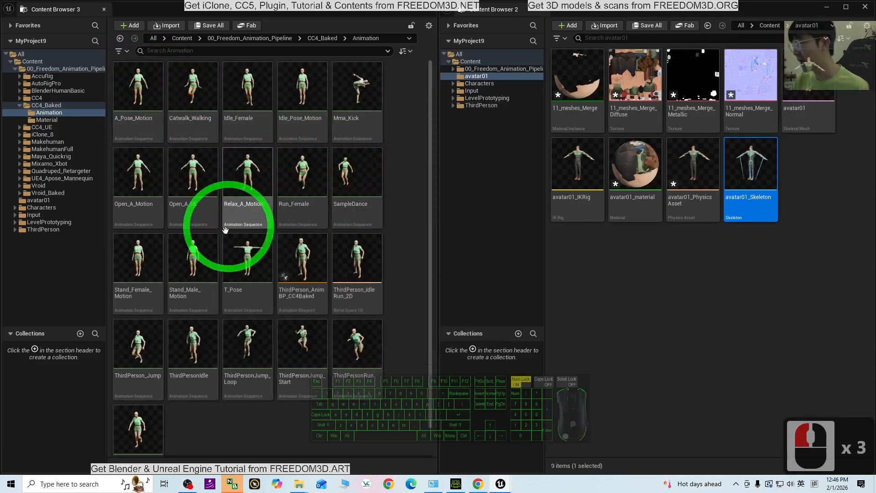
pyautogui.click(120, 38)
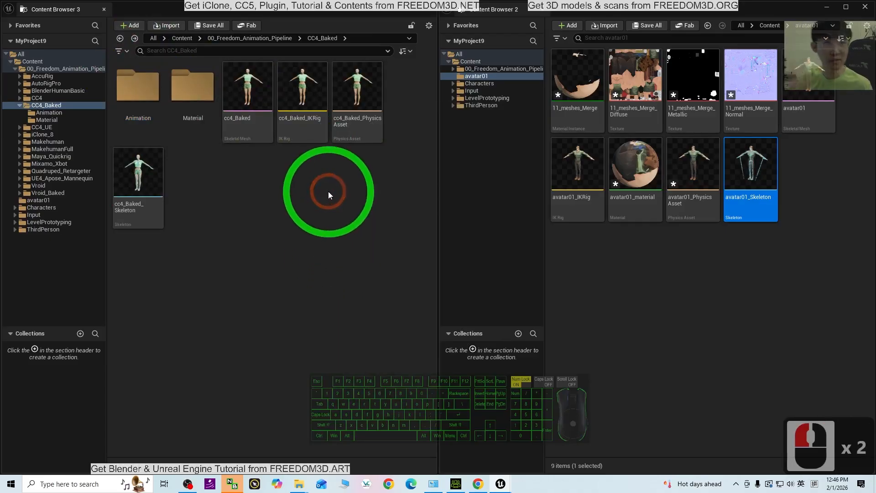
pyautogui.click(121, 39)
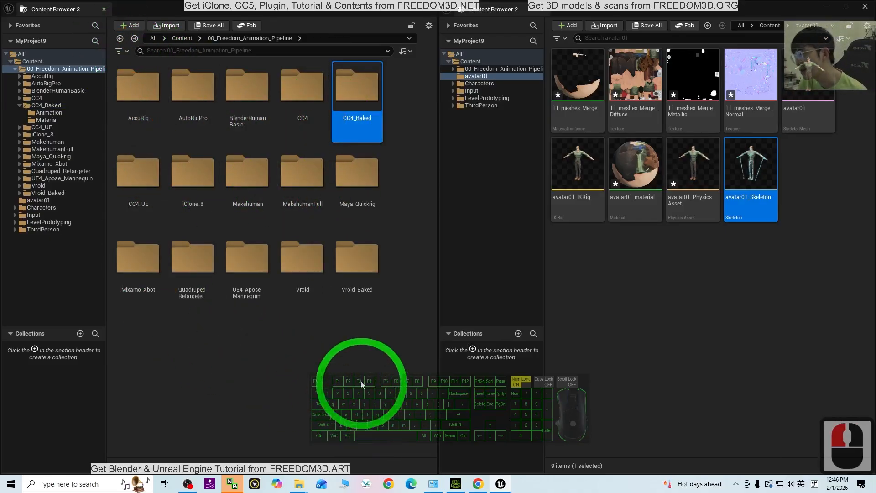
# Step: Open the UE4_Apose_Mannequin Character Mesh folder and select UE4Apose_to_CC4Baked_IKRetargeter1
pyautogui.doubleClick(245, 255)
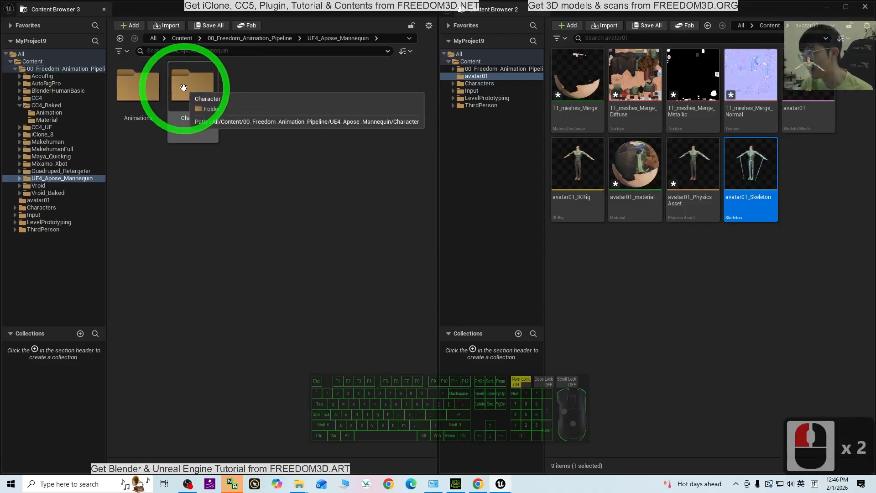
pyautogui.doubleClick(183, 87)
pyautogui.doubleClick(197, 87)
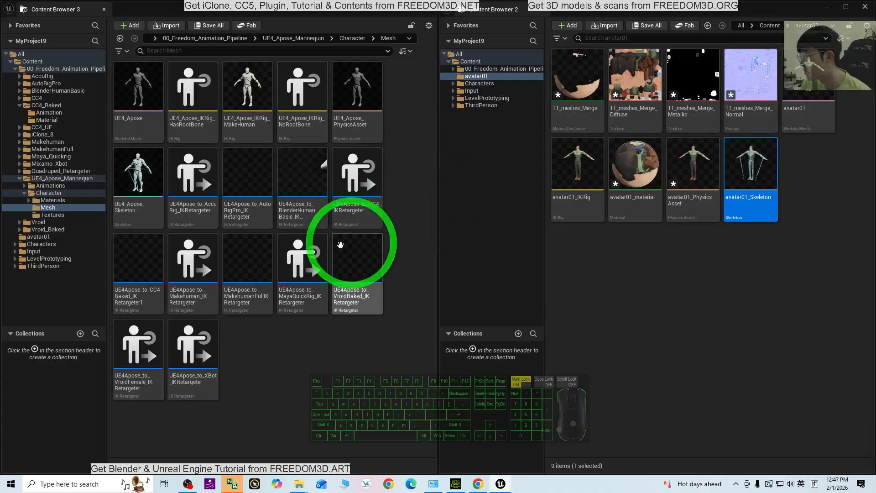
pyautogui.click(135, 250)
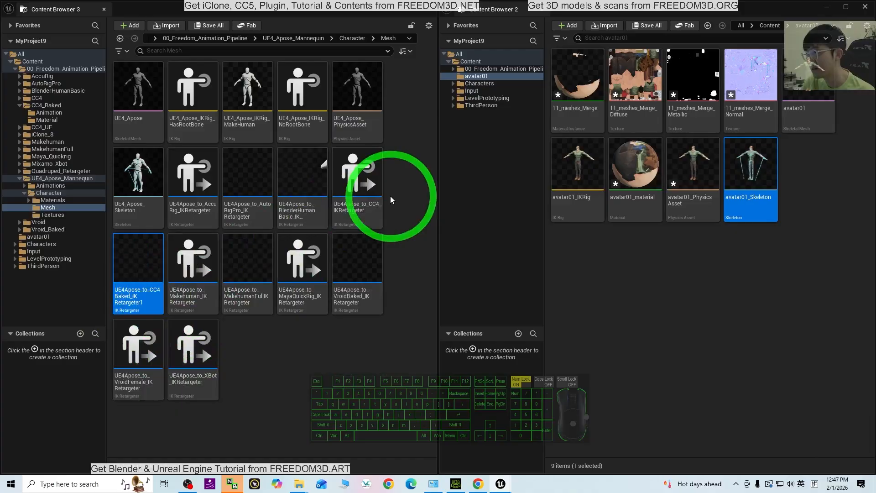
pyautogui.click(355, 196)
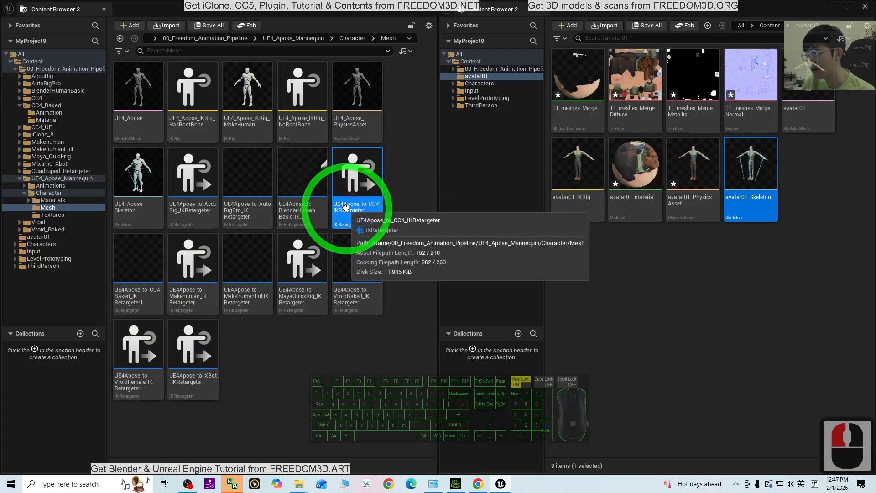
pyautogui.click(129, 299)
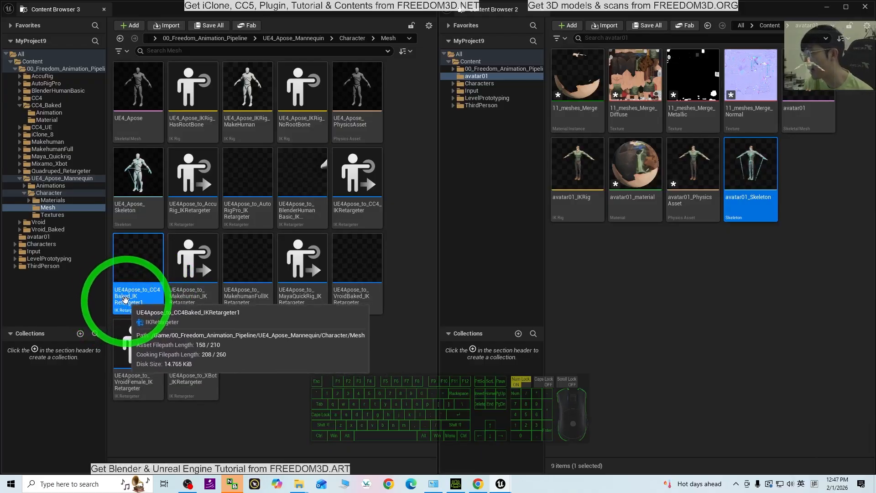
# Step: Duplicate UE4Apose_to_CC4Baked_IKRetargeter1 and move the copy into the avatar01 folder
pyautogui.doubleClick(136, 266)
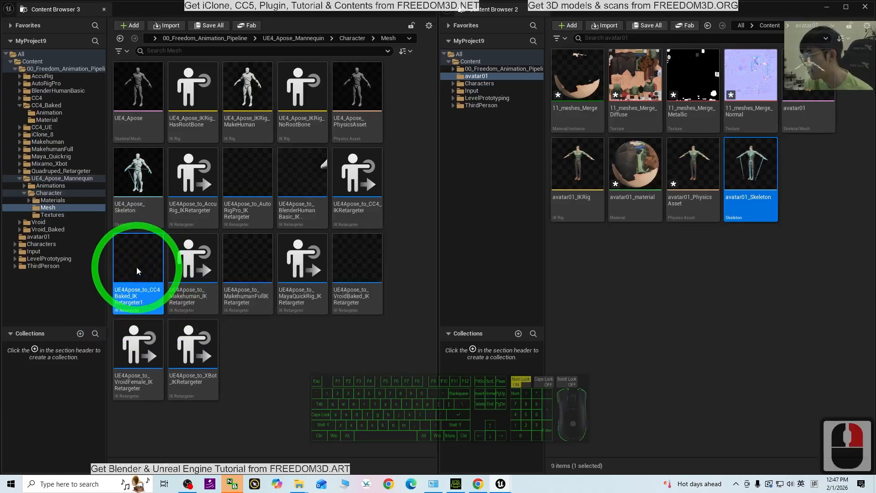
pyautogui.rightClick(136, 267)
pyautogui.moveTo(185, 100)
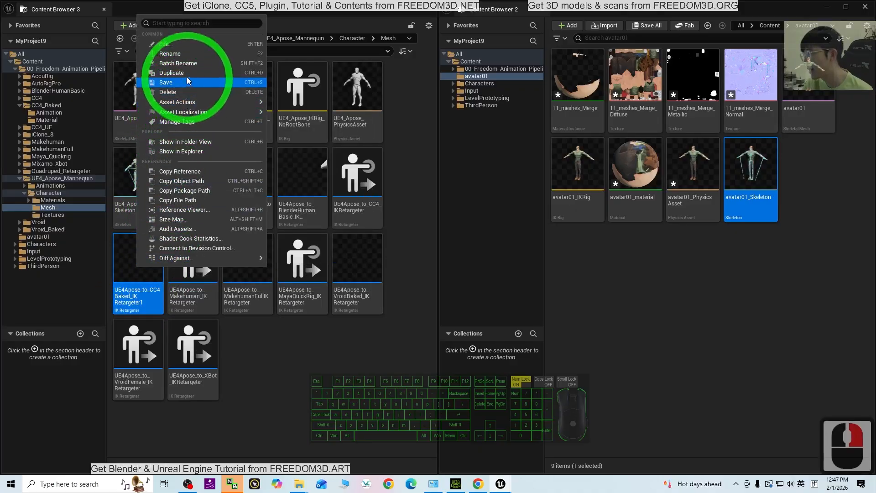
pyautogui.click(173, 73)
pyautogui.click(195, 267)
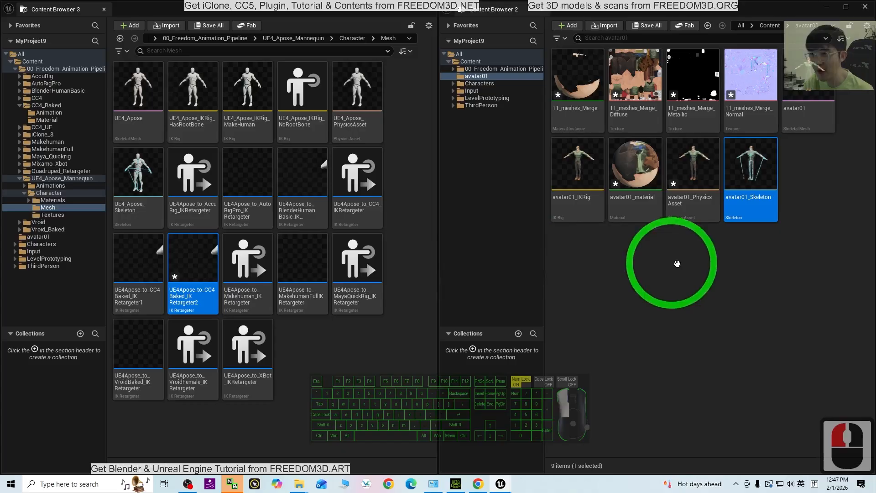
pyautogui.moveTo(707, 272); pyautogui.dragTo(725, 278)
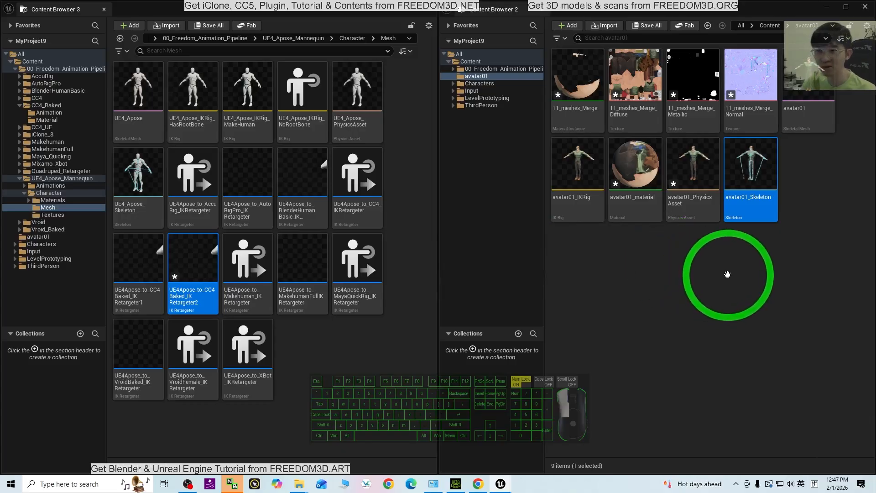
pyautogui.moveTo(203, 264); pyautogui.dragTo(714, 307)
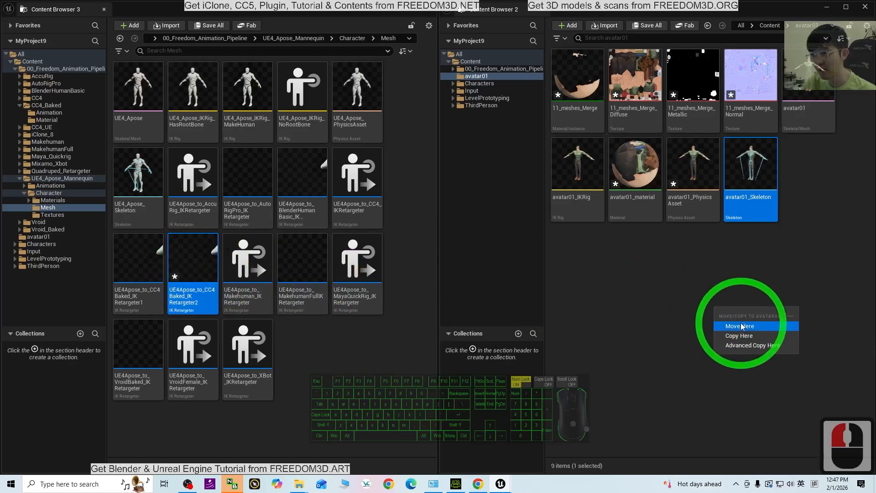
pyautogui.click(740, 326)
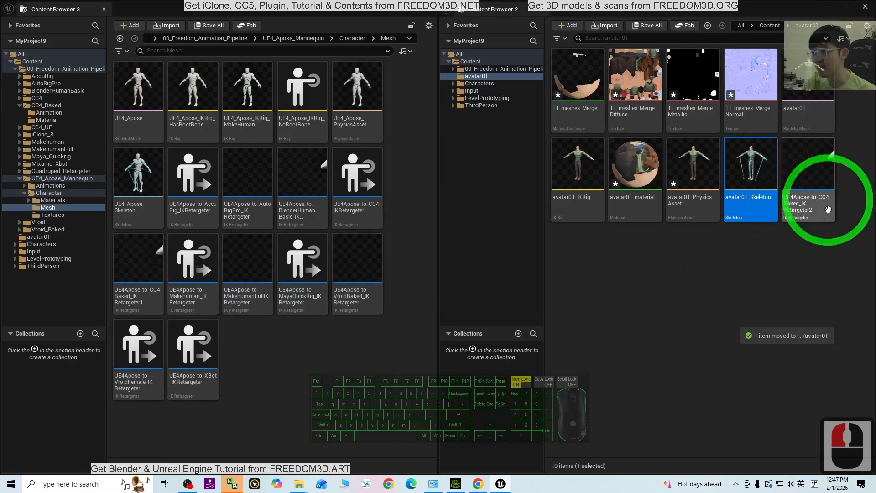
# Step: Rename the IK Retargeter copy in the avatar01 folder as UE4Apose_to_avatar01_IKRetargeter
pyautogui.click(799, 184)
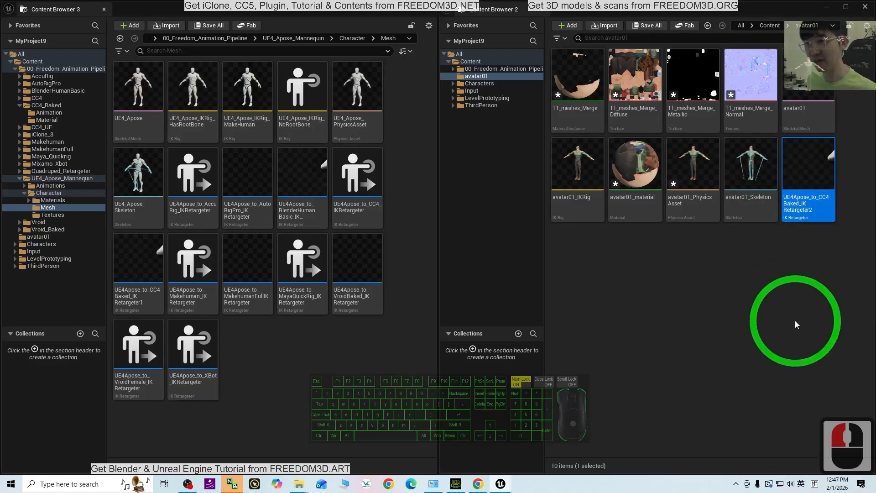
pyautogui.press('F2')
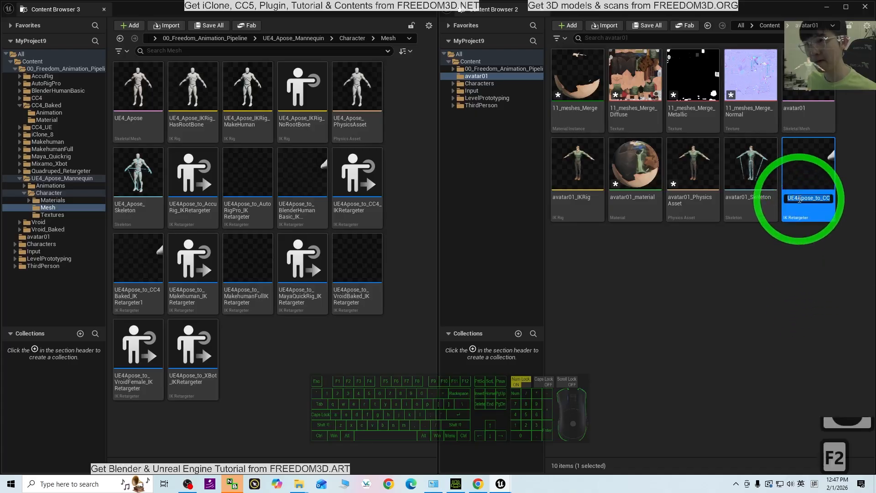
pyautogui.click(797, 200)
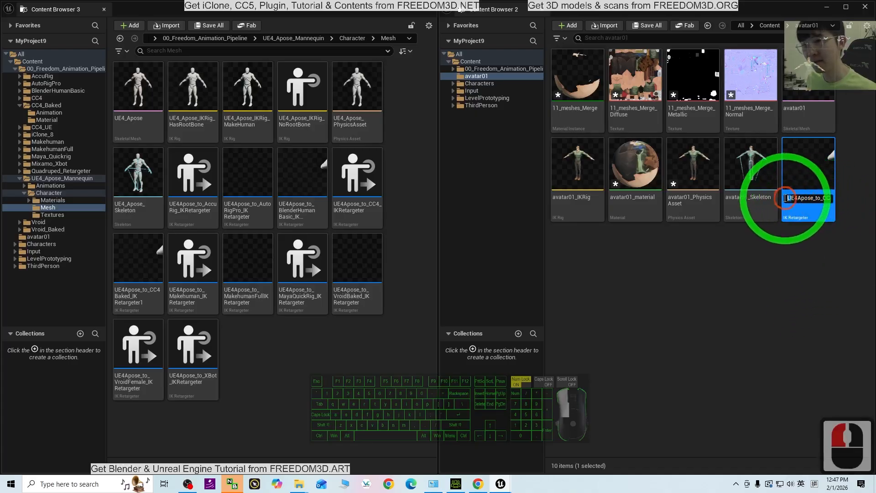
pyautogui.doubleClick(789, 198)
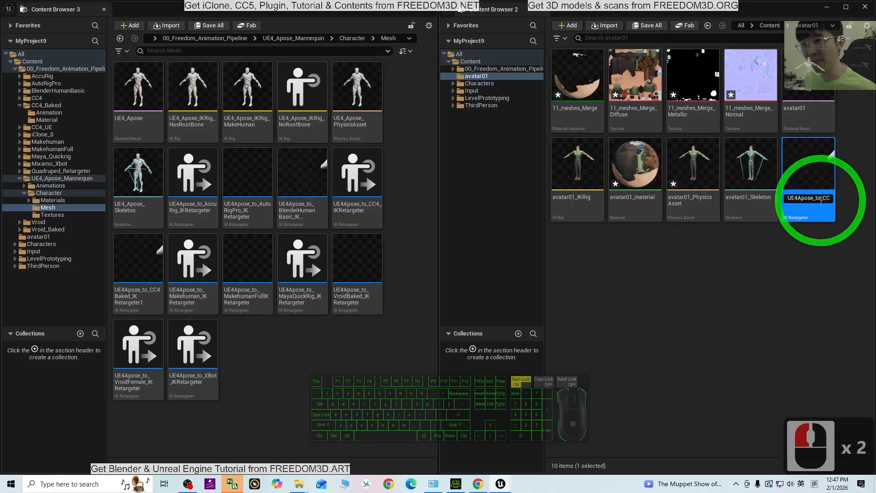
pyautogui.press('Delete')
pyautogui.press('Delete')
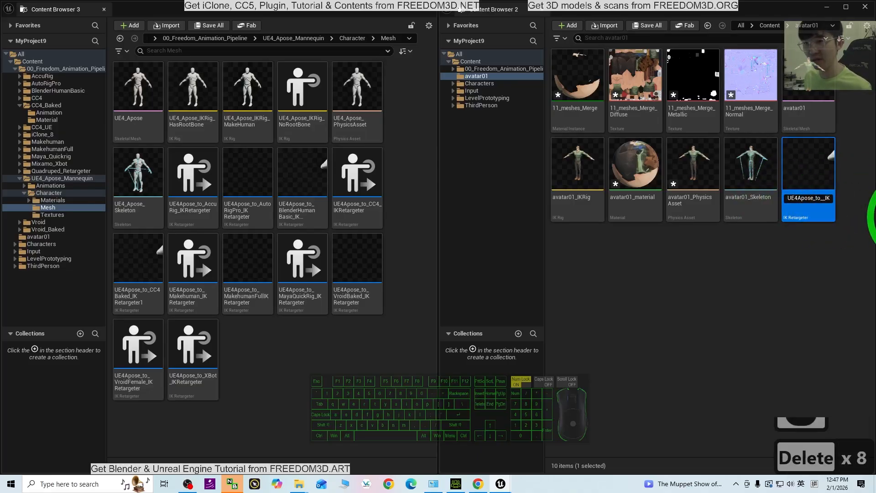
pyautogui.write('avatar01')
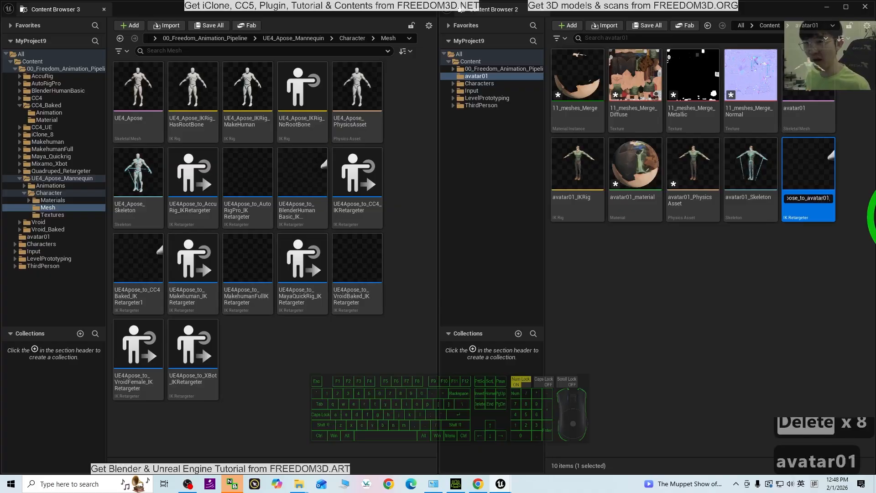
pyautogui.press('Return')
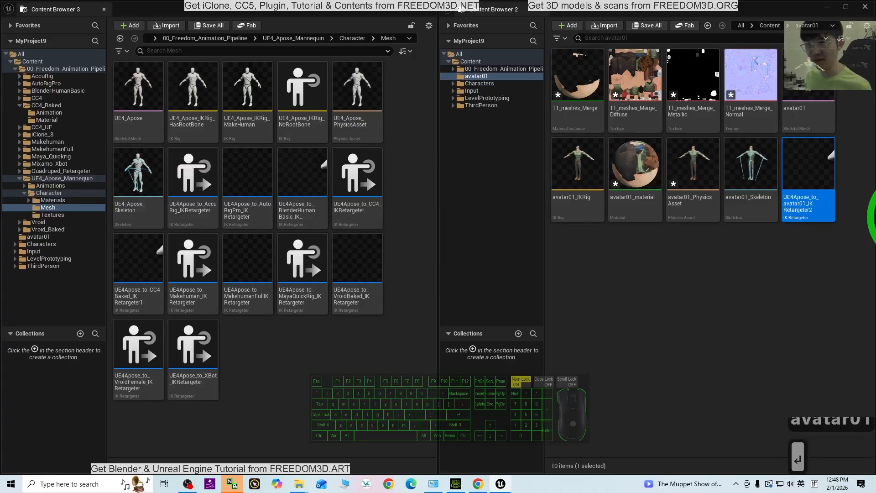
pyautogui.click(814, 212)
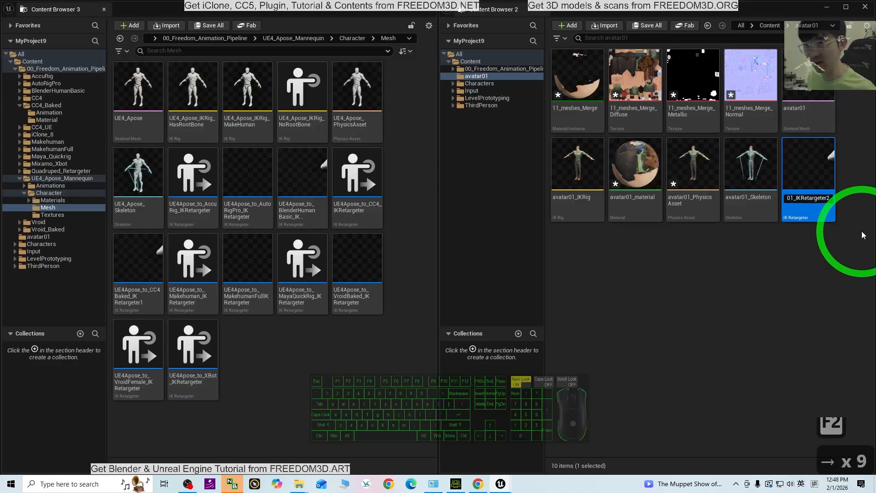
pyautogui.press('BackSpace')
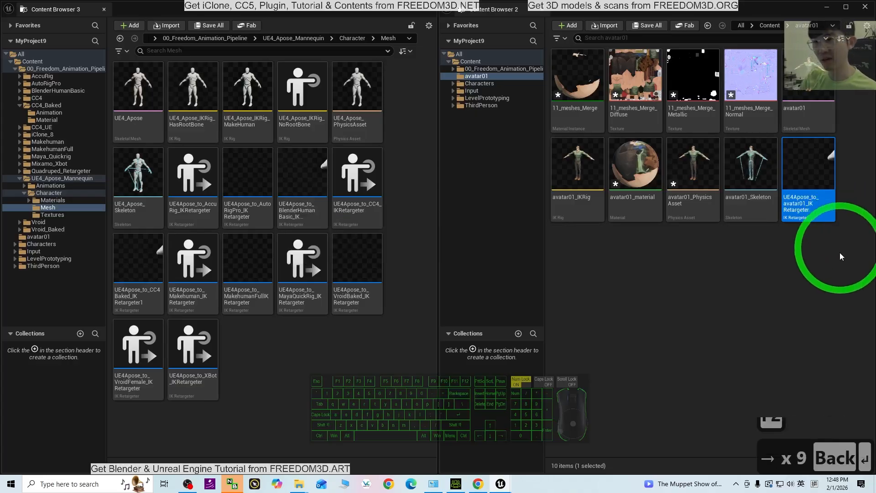
pyautogui.click(841, 256)
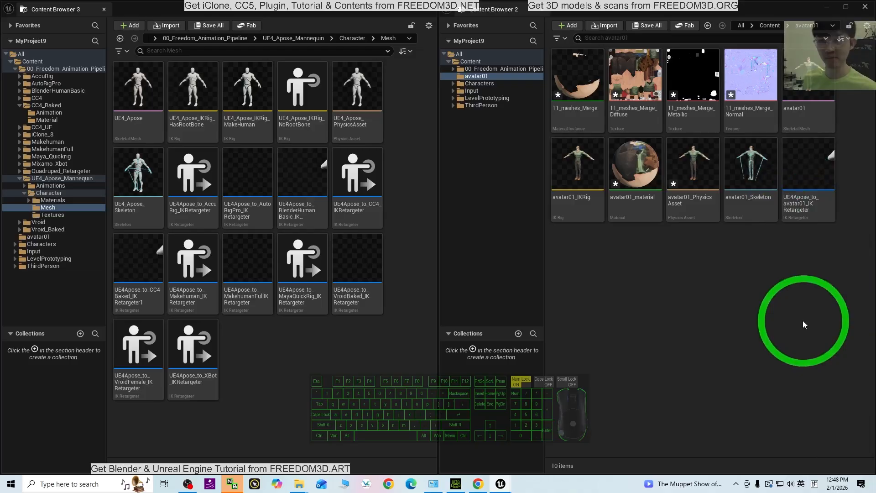
# Step: Open UE4Apose_to_avatar01_IKRetargeter, declining the pelvis height offset for both the source and target skeletons
pyautogui.click(803, 320)
pyautogui.doubleClick(812, 174)
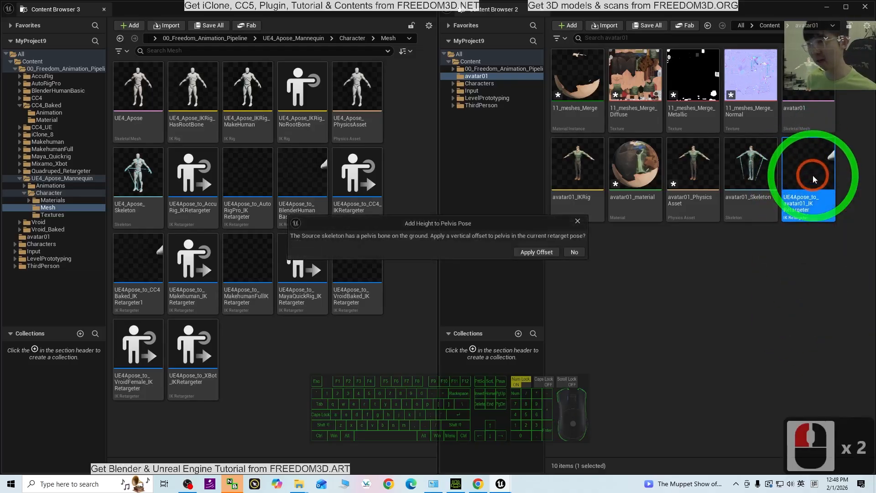
pyautogui.click(574, 252)
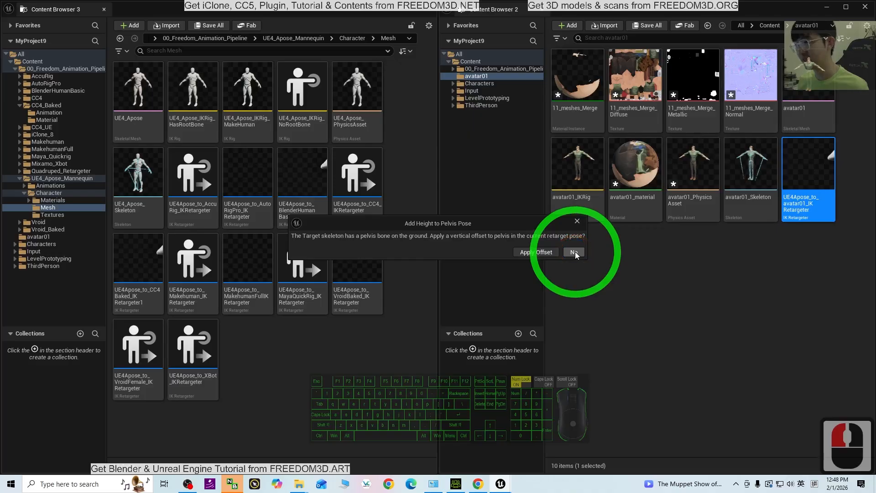
pyautogui.click(575, 252)
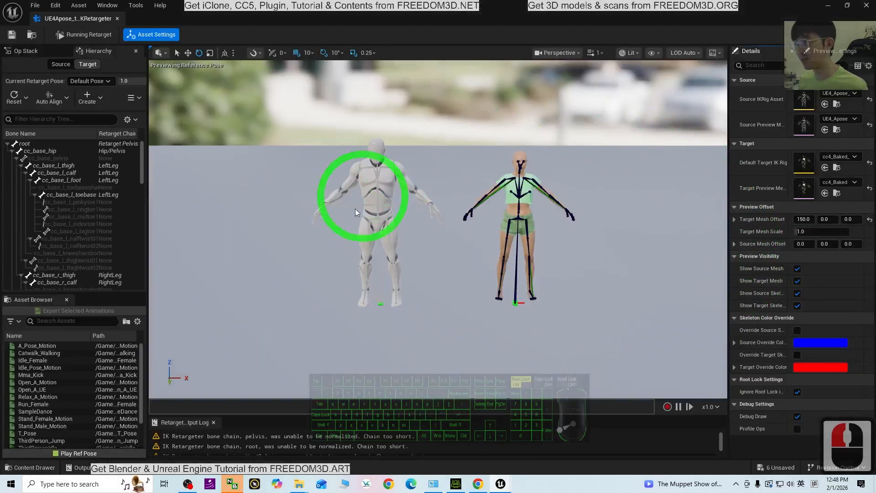
pyautogui.scroll(2, 662, 270)
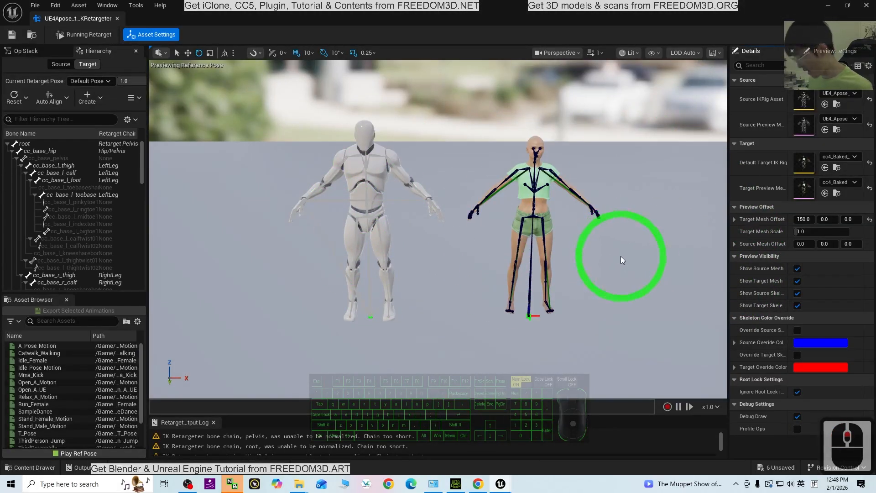
pyautogui.moveTo(621, 260); pyautogui.dragTo(524, 194, button='middle')
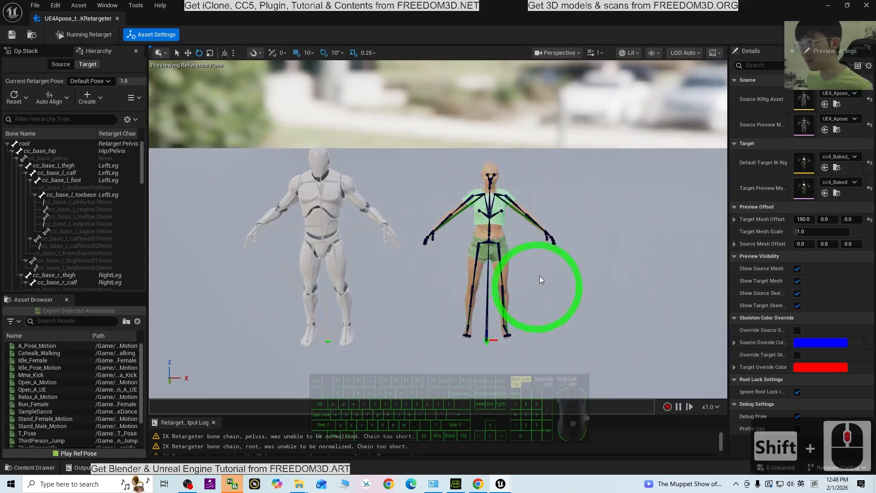